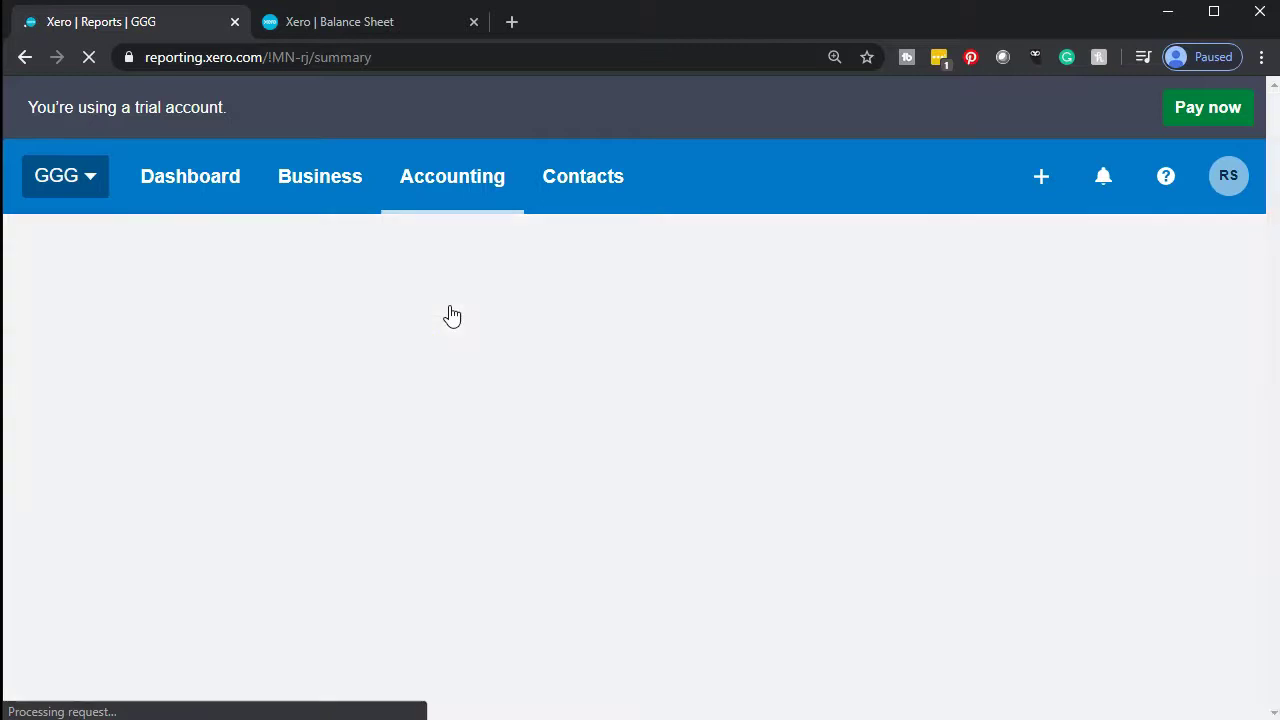
Step: Open the Bank Reconciliation Summary report from the Accounting section of Reports
scroll(452, 315, "down", 2)
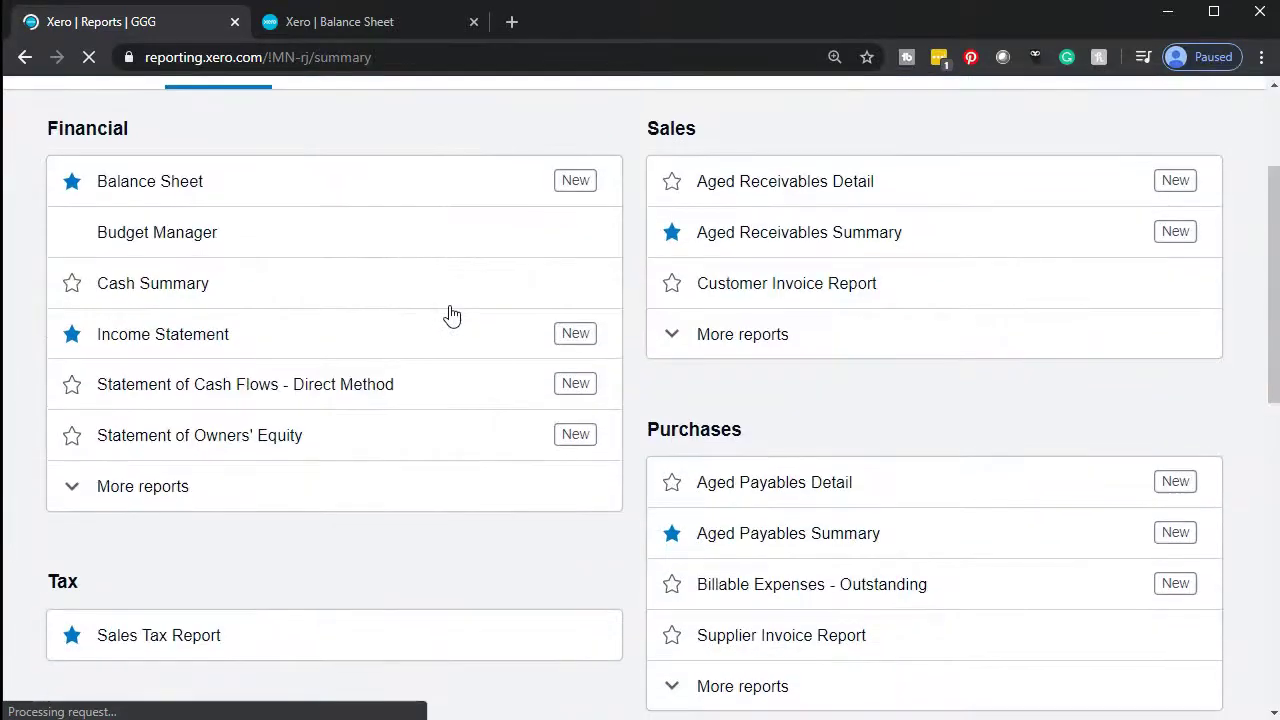
scroll(452, 315, "down", 5)
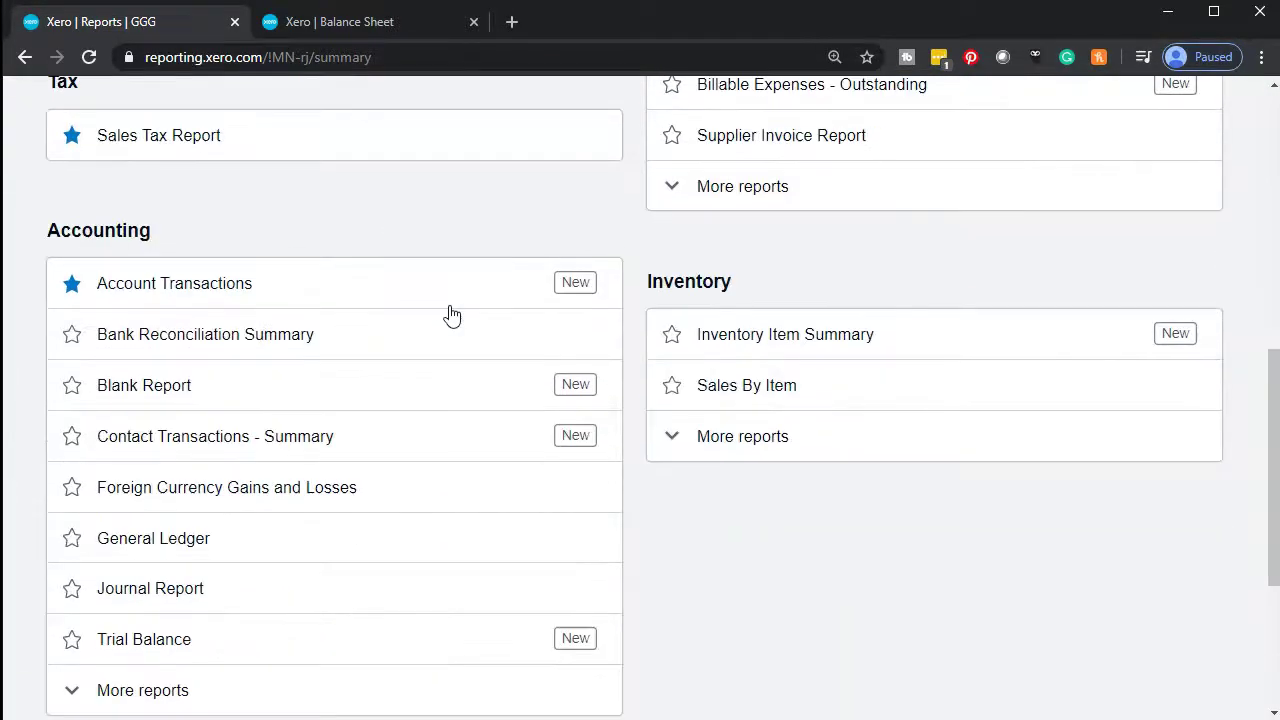
left_click(200, 336)
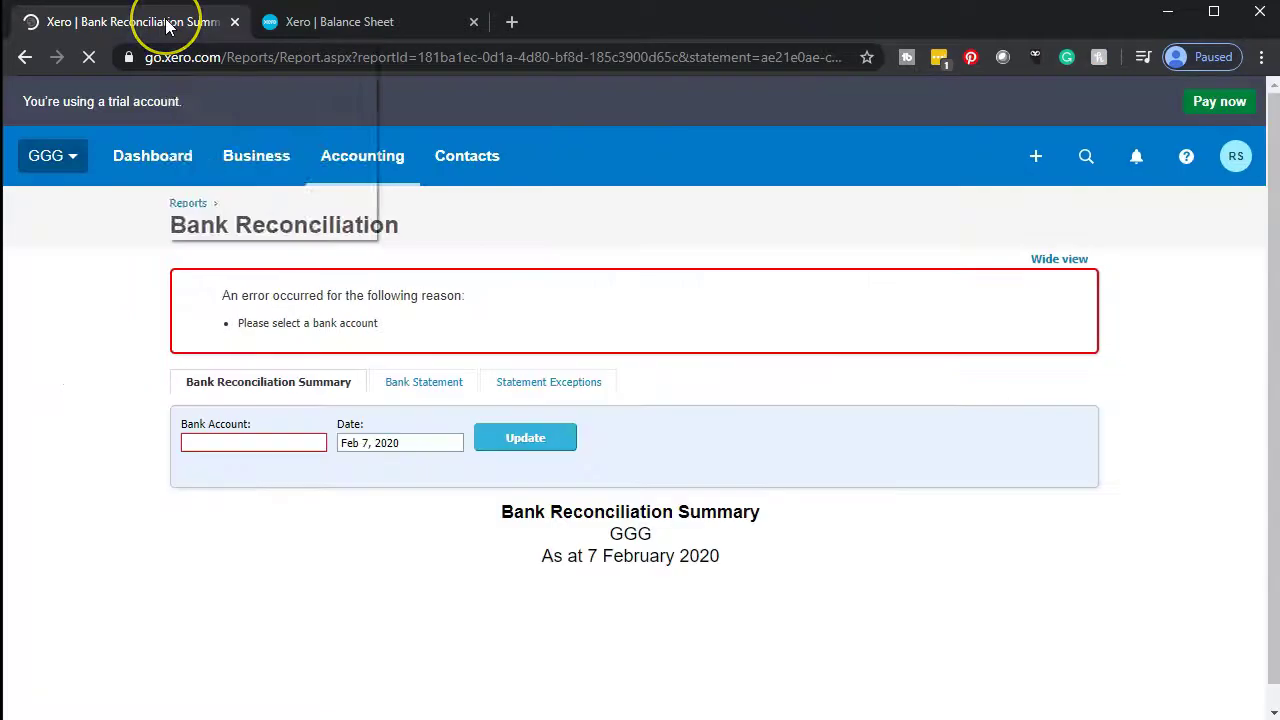
Step: Duplicate the reconciliation report tab and switch to the Balance Sheet tab
right_click(170, 26)
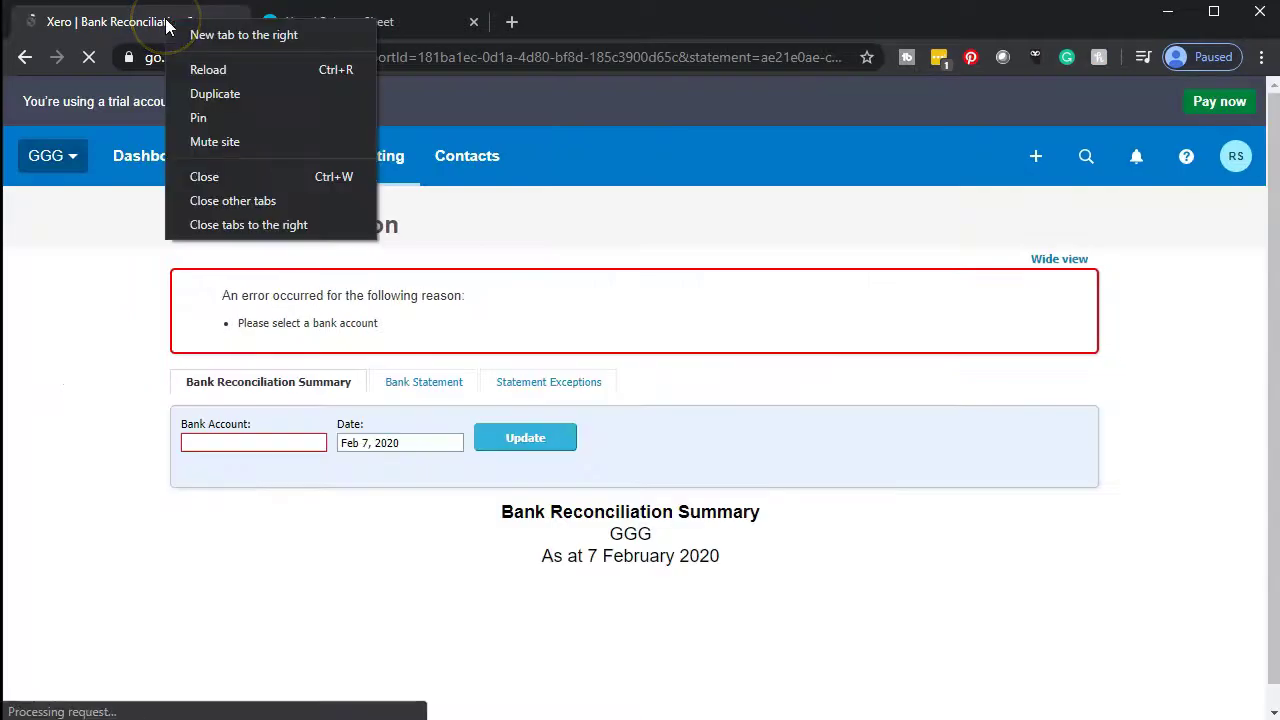
left_click(199, 93)
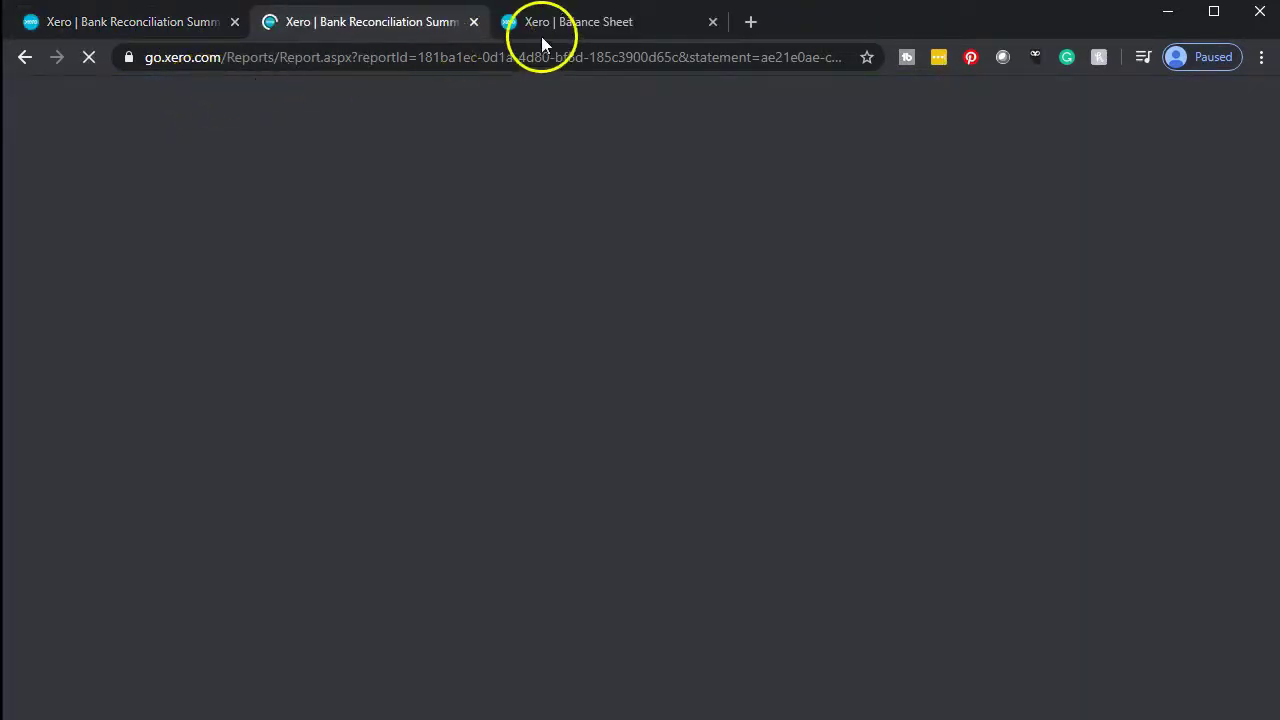
left_click(583, 34)
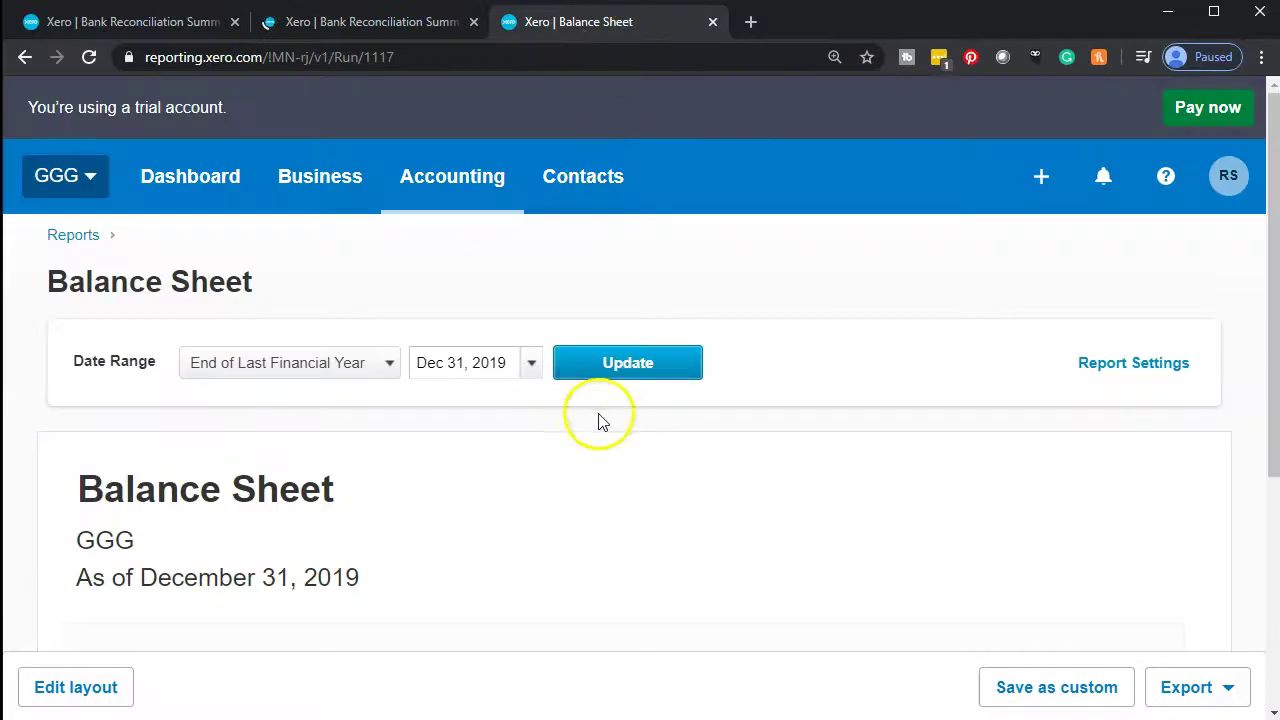
scroll(566, 405, "down", 1)
Step: Rerun the Balance Sheet as at April 30, 2020, then return to the reconciliation tab
left_click(533, 265)
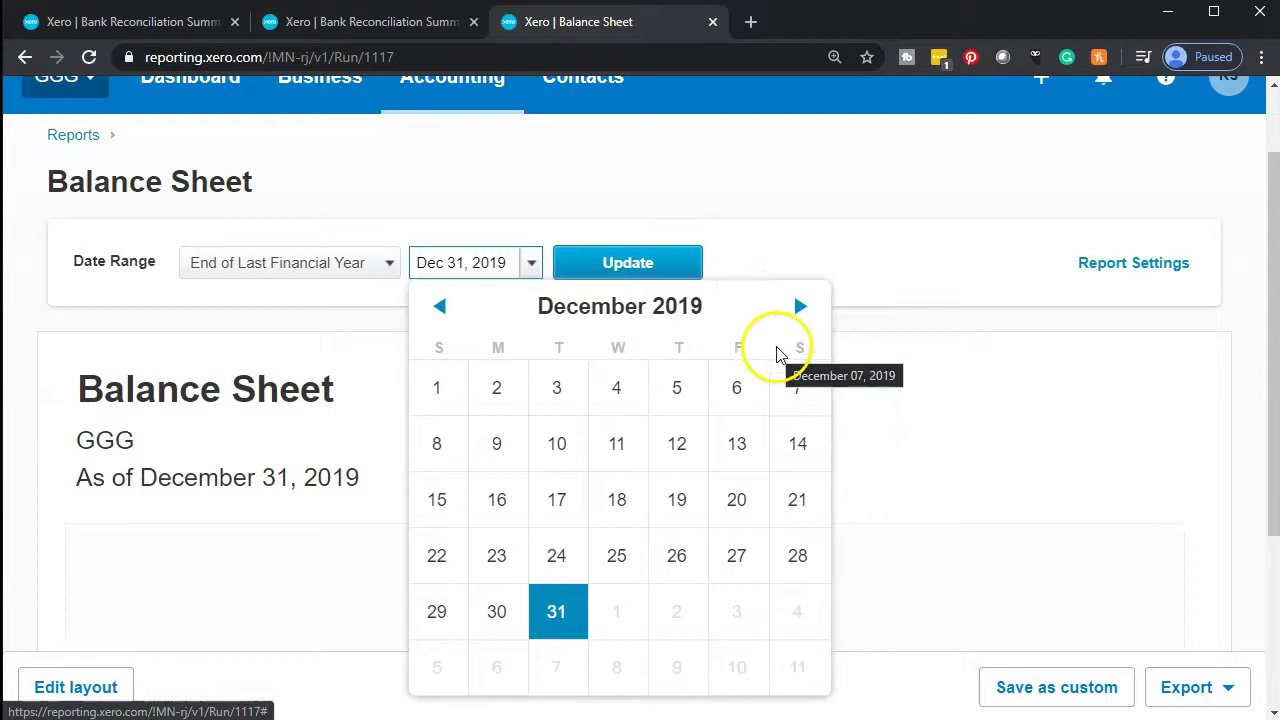
left_click(800, 306)
left_click(800, 306)
left_click(801, 307)
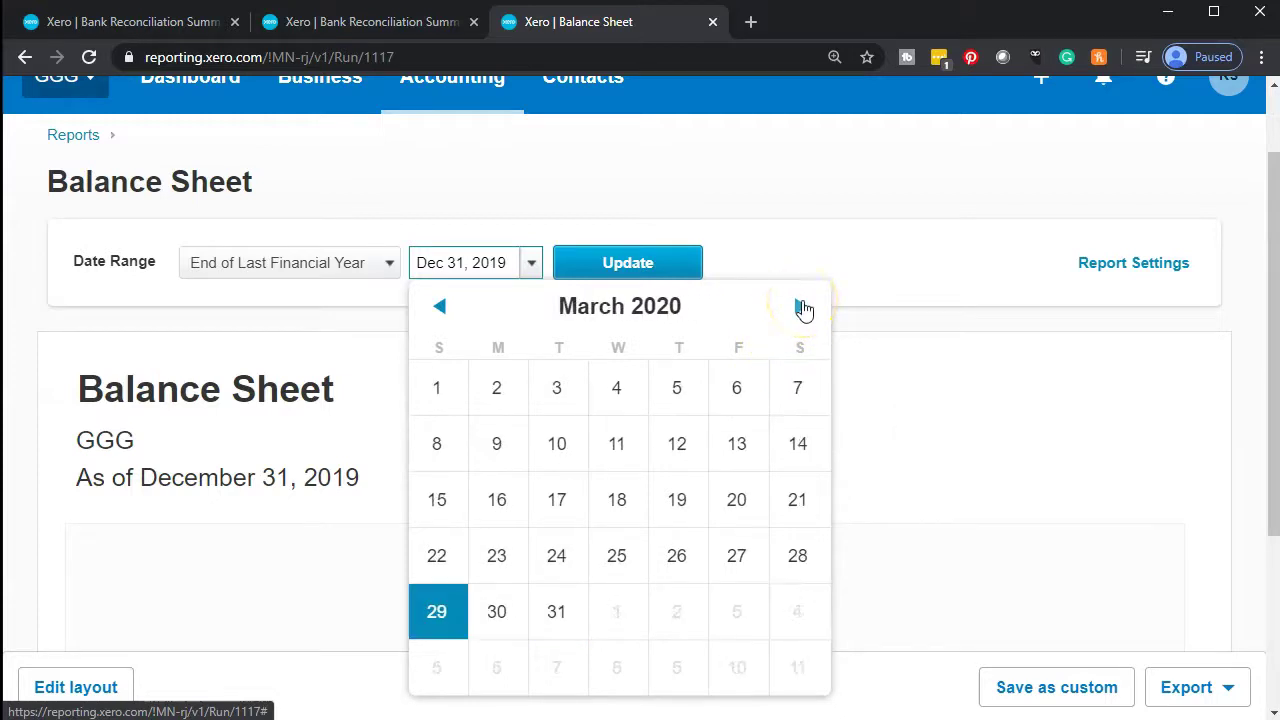
left_click(801, 307)
left_click(675, 620)
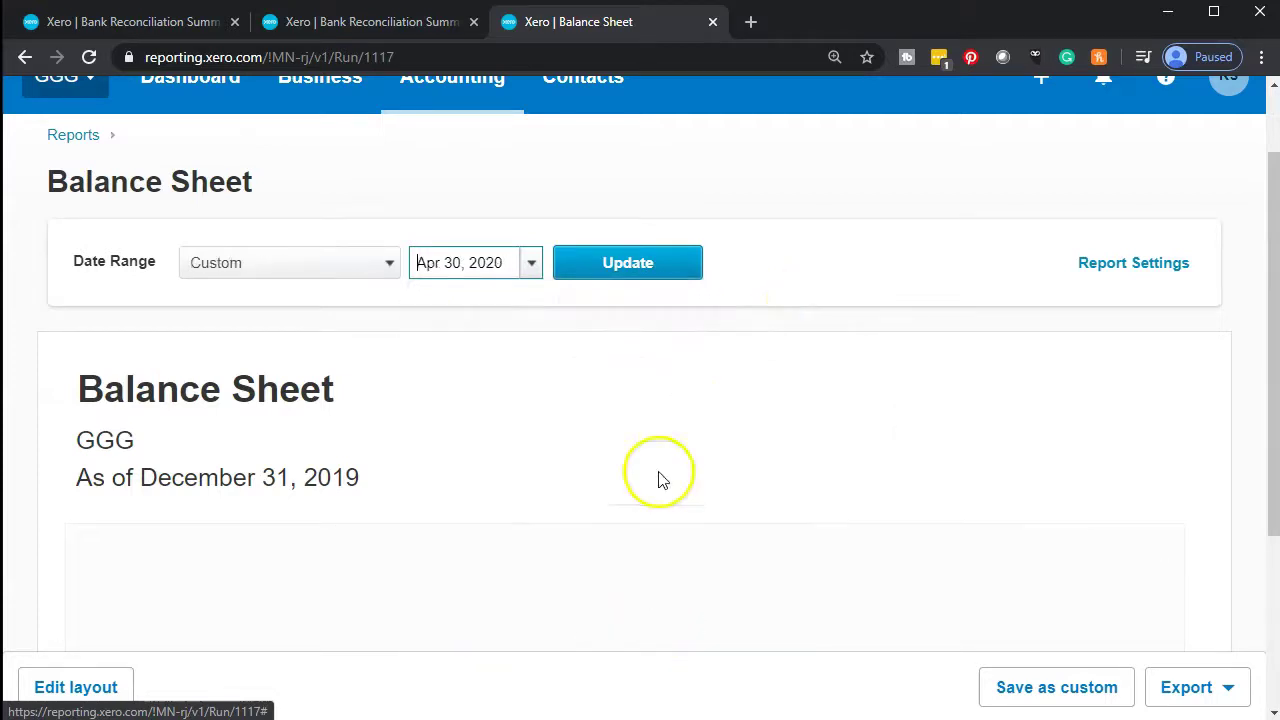
left_click(634, 270)
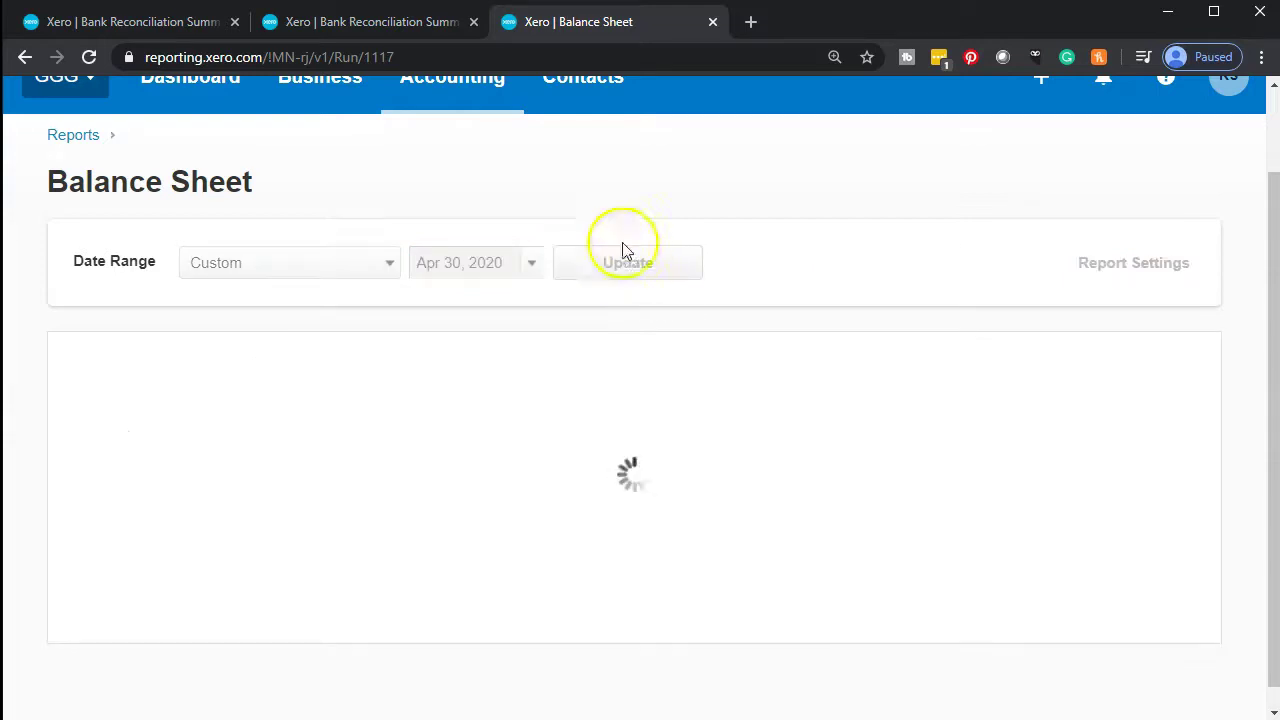
left_click(397, 30)
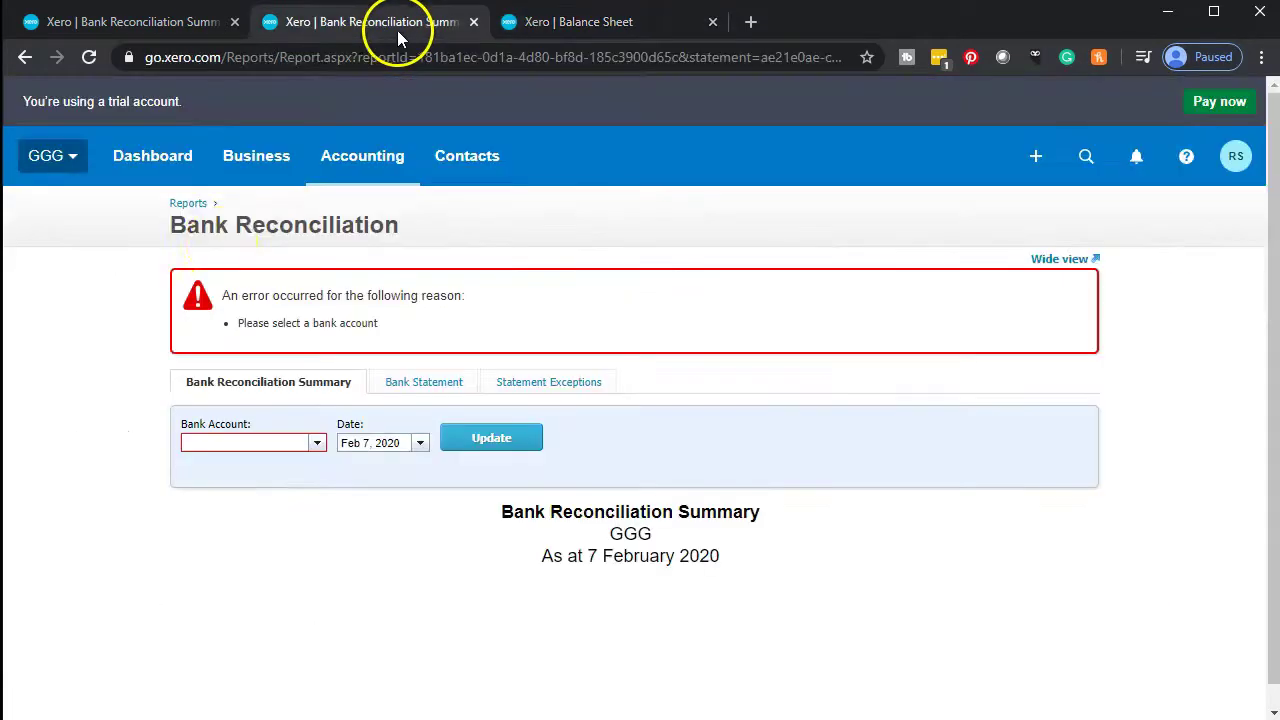
Step: Zoom the page in and choose Credit Card American Express as the bank account
scroll(130, 350, "down", 1)
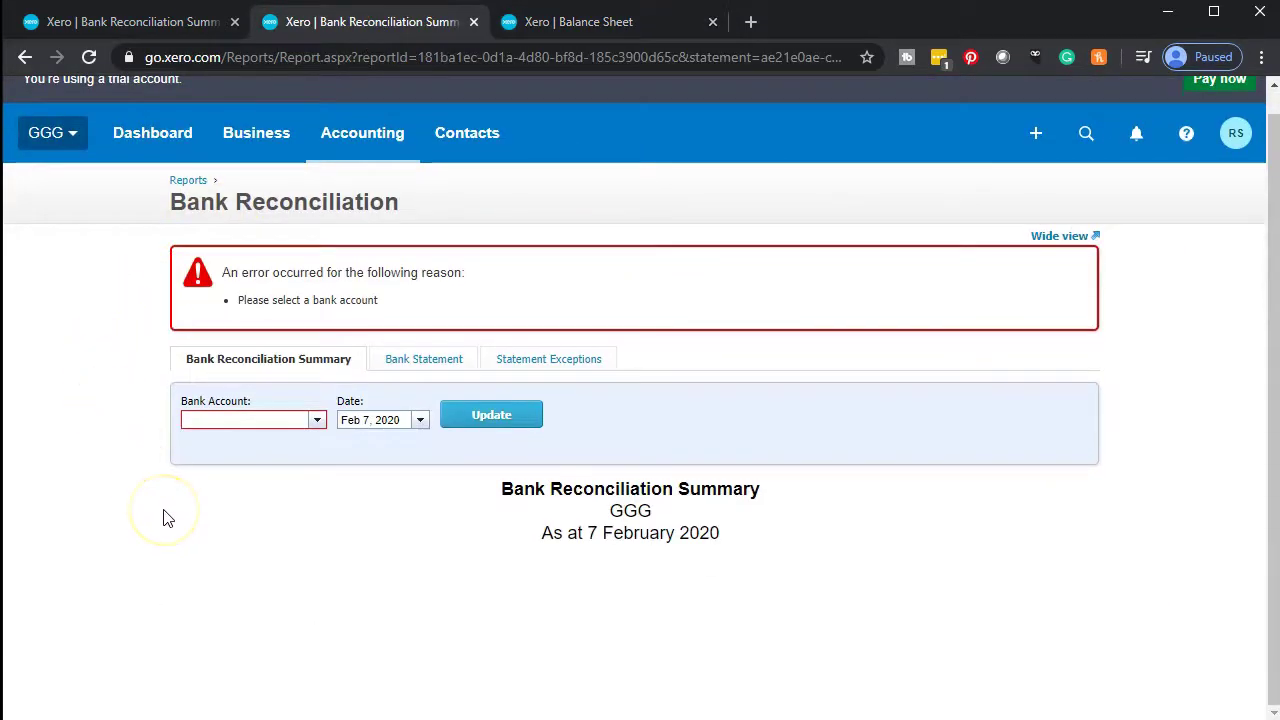
key("ctrl+plus")
key("ctrl+plus")
scroll(163, 509, "down", 2)
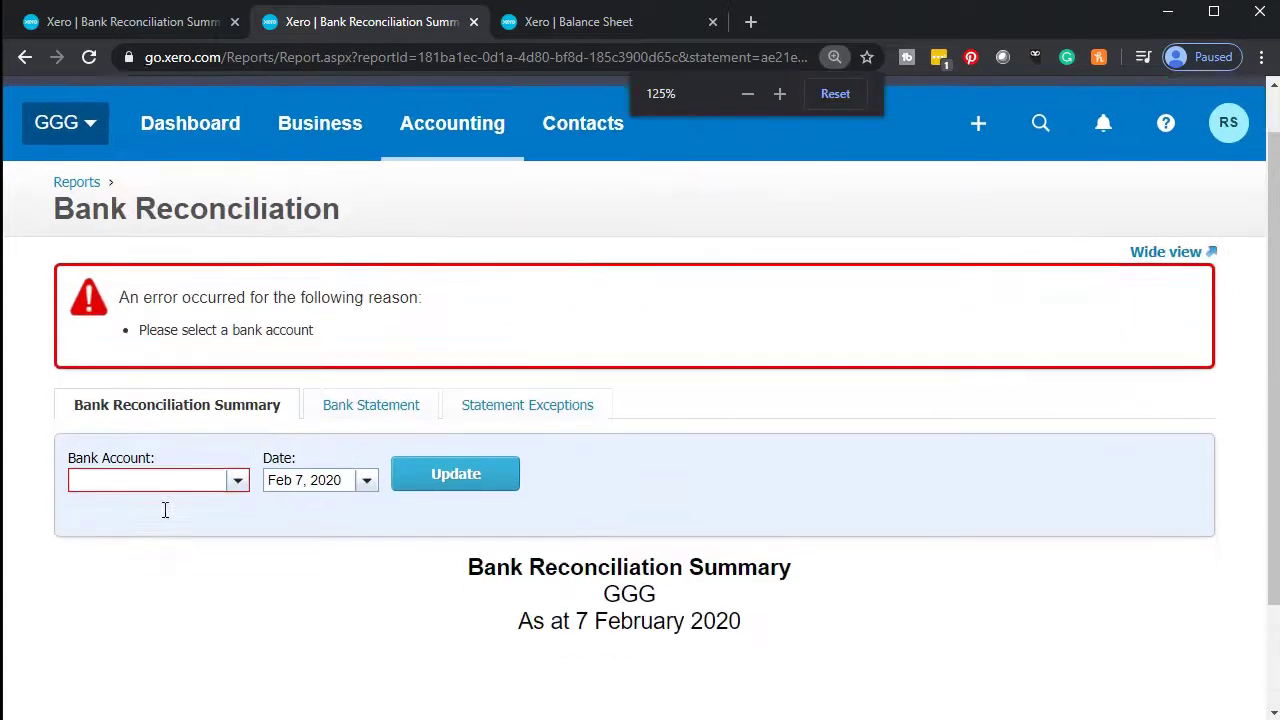
left_click(237, 347)
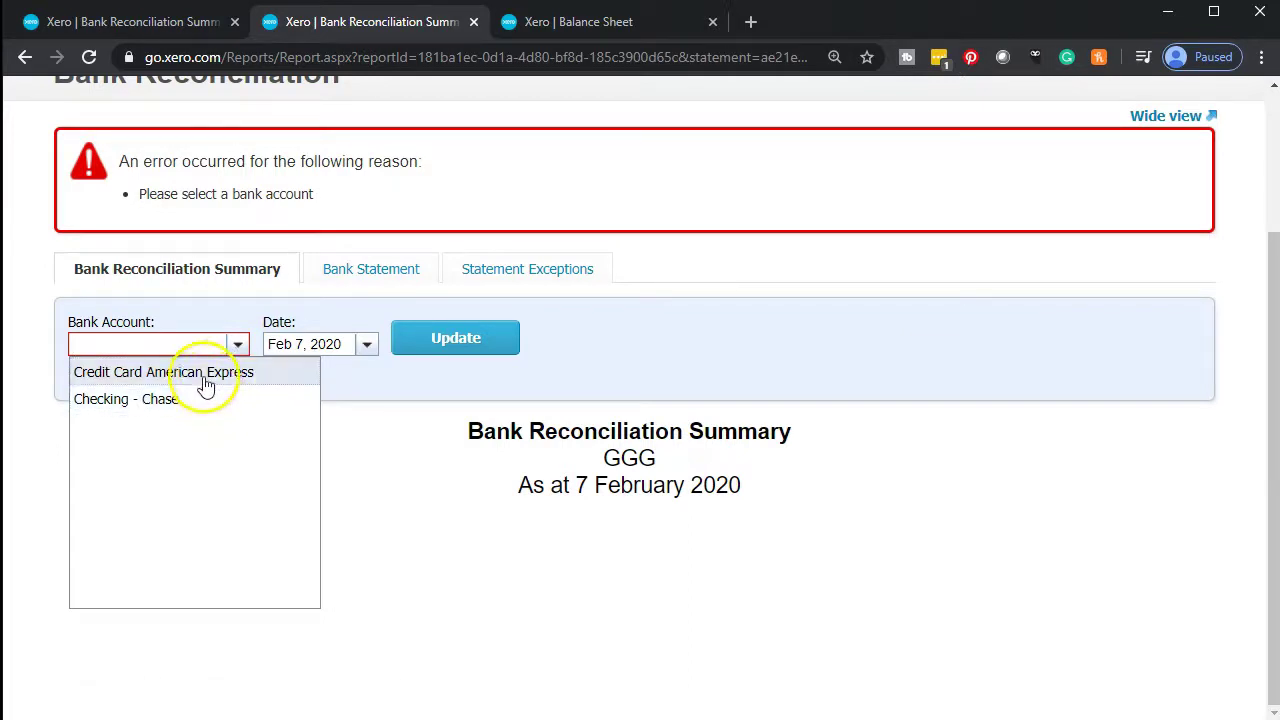
left_click(208, 376)
Step: Run the summary as at April 30, 2020, showing (250.00) Xero and statement balances
left_click(368, 345)
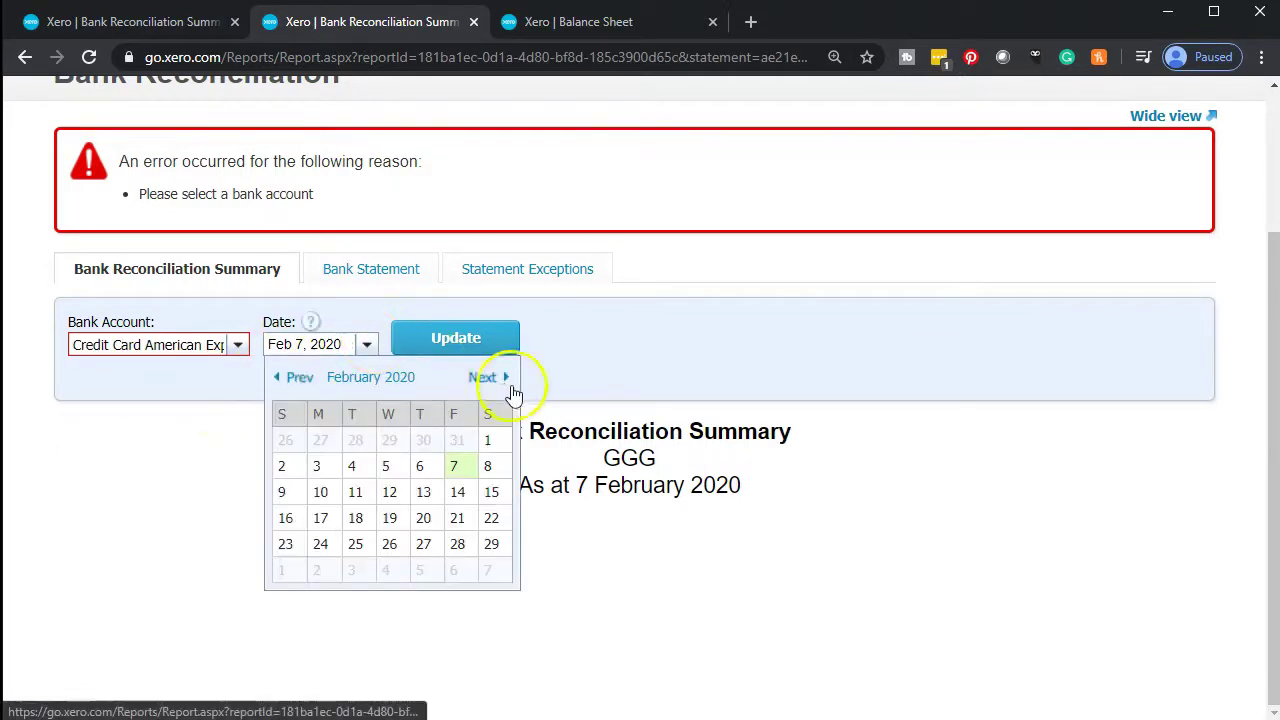
left_click(501, 380)
left_click(501, 380)
left_click(501, 380)
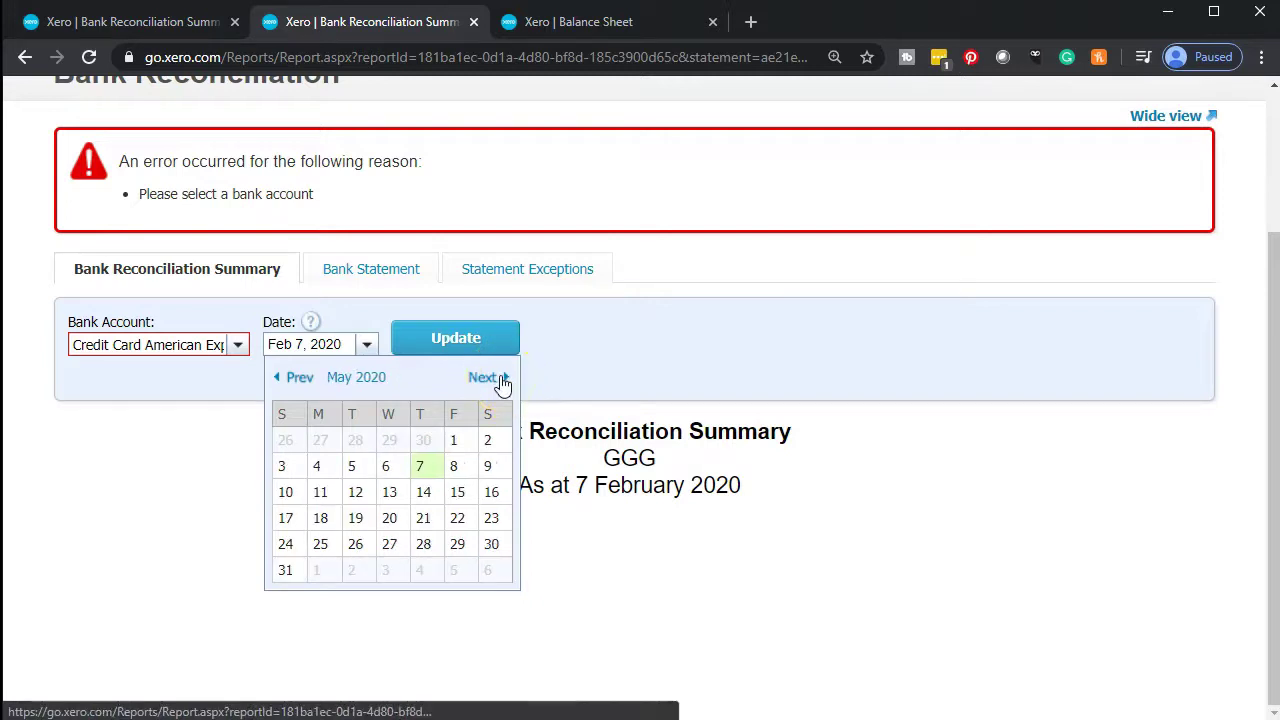
left_click(488, 380)
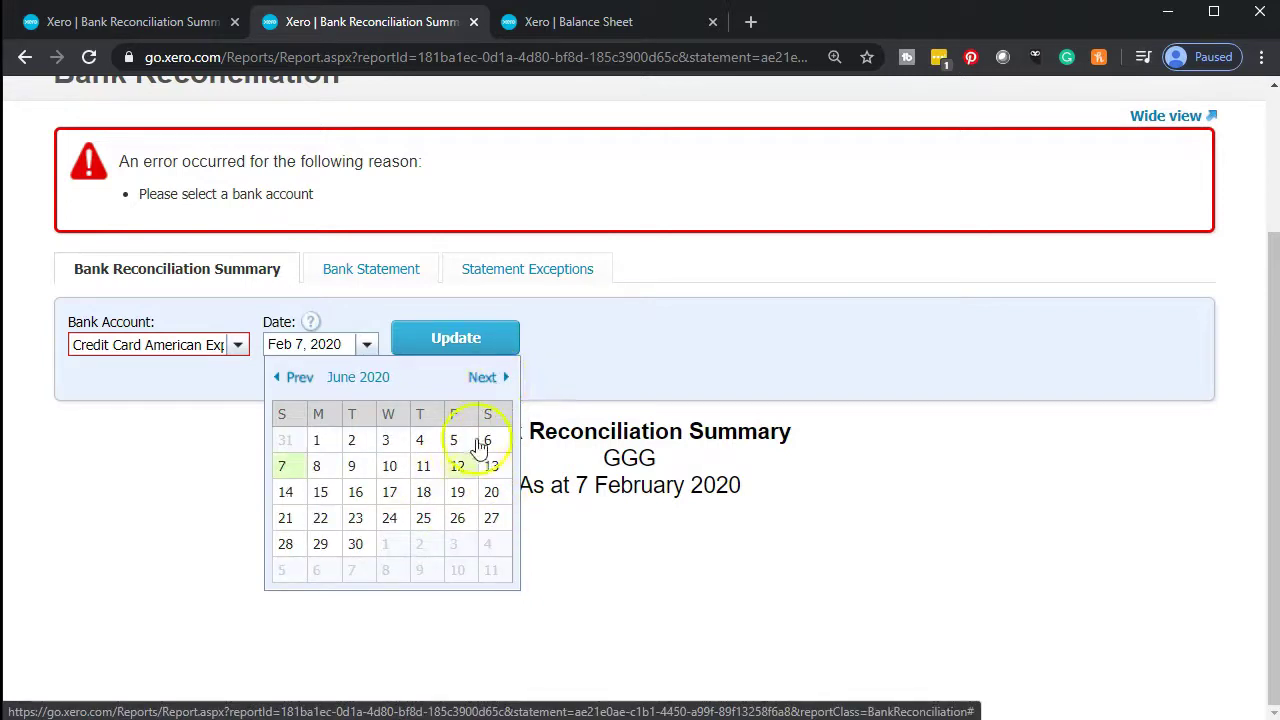
left_click(295, 380)
left_click(295, 380)
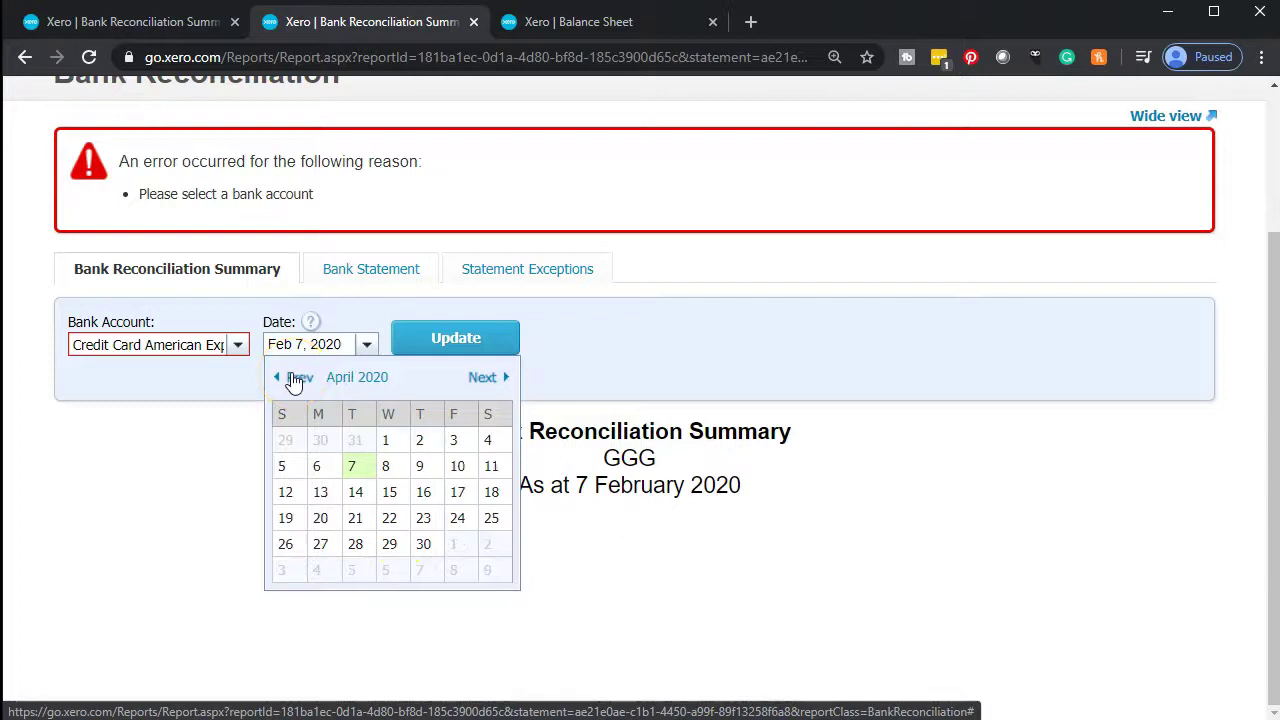
left_click(421, 545)
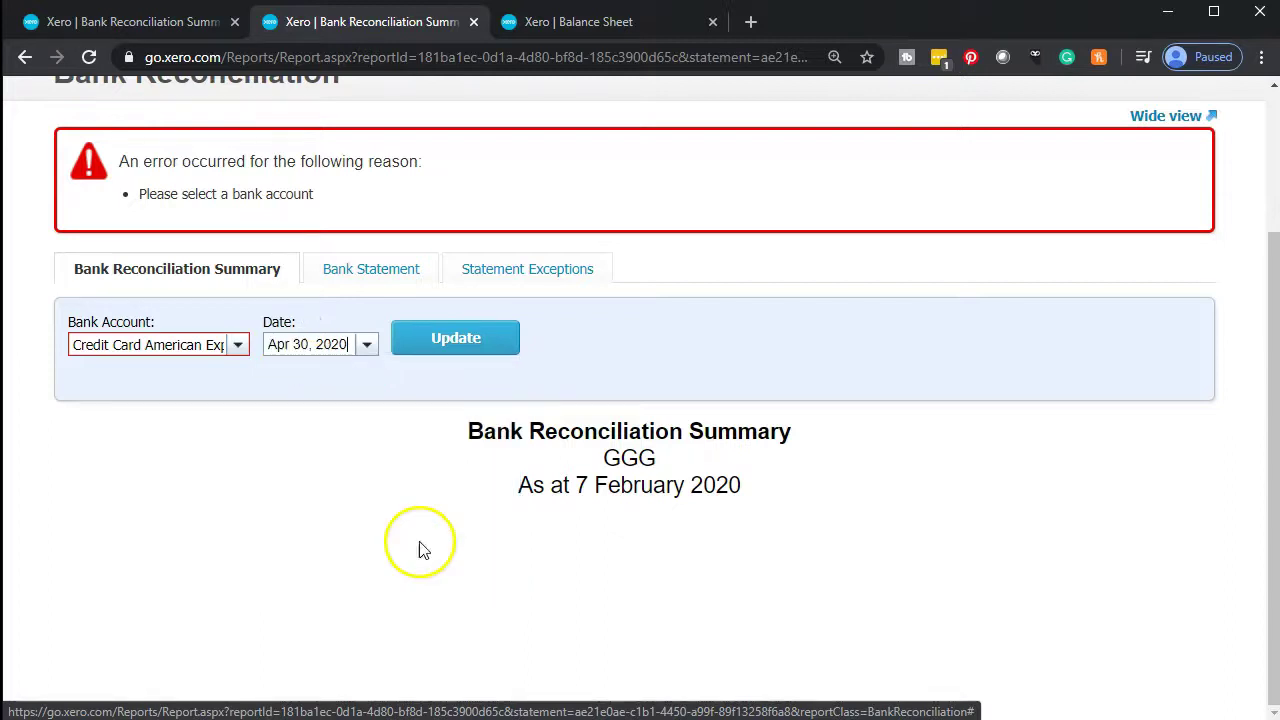
left_click(441, 337)
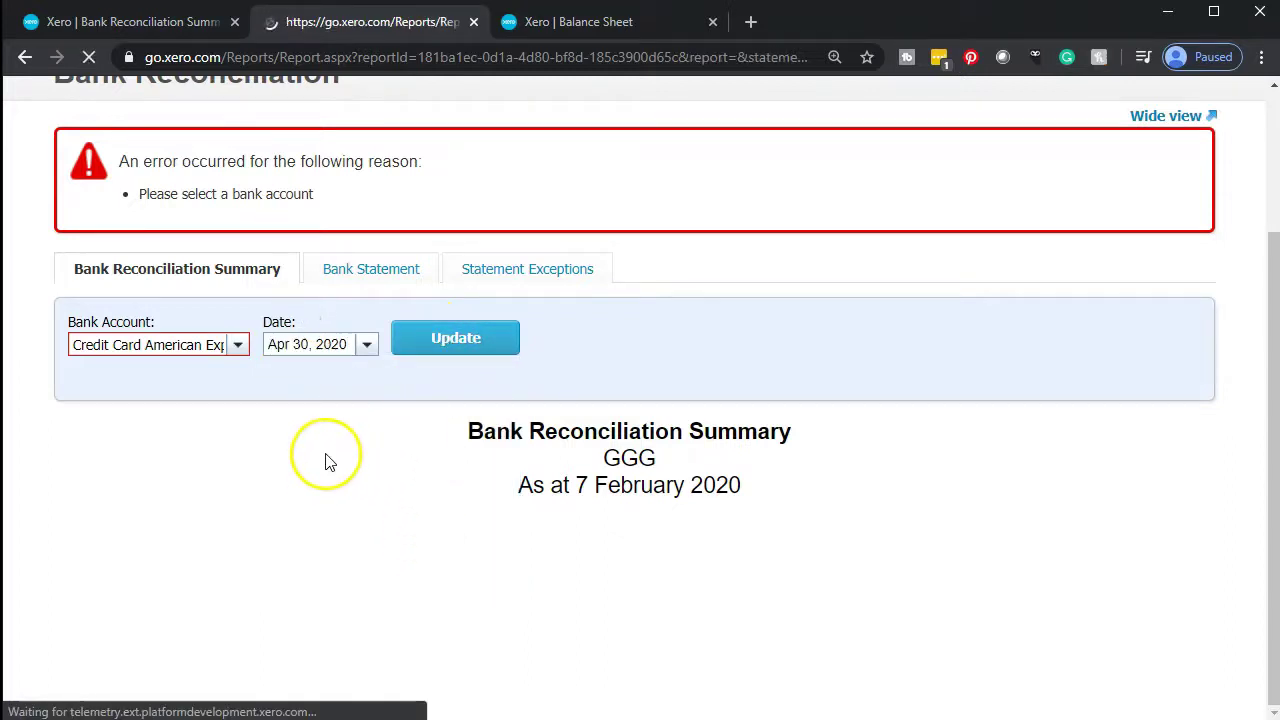
scroll(303, 415, "down", 3)
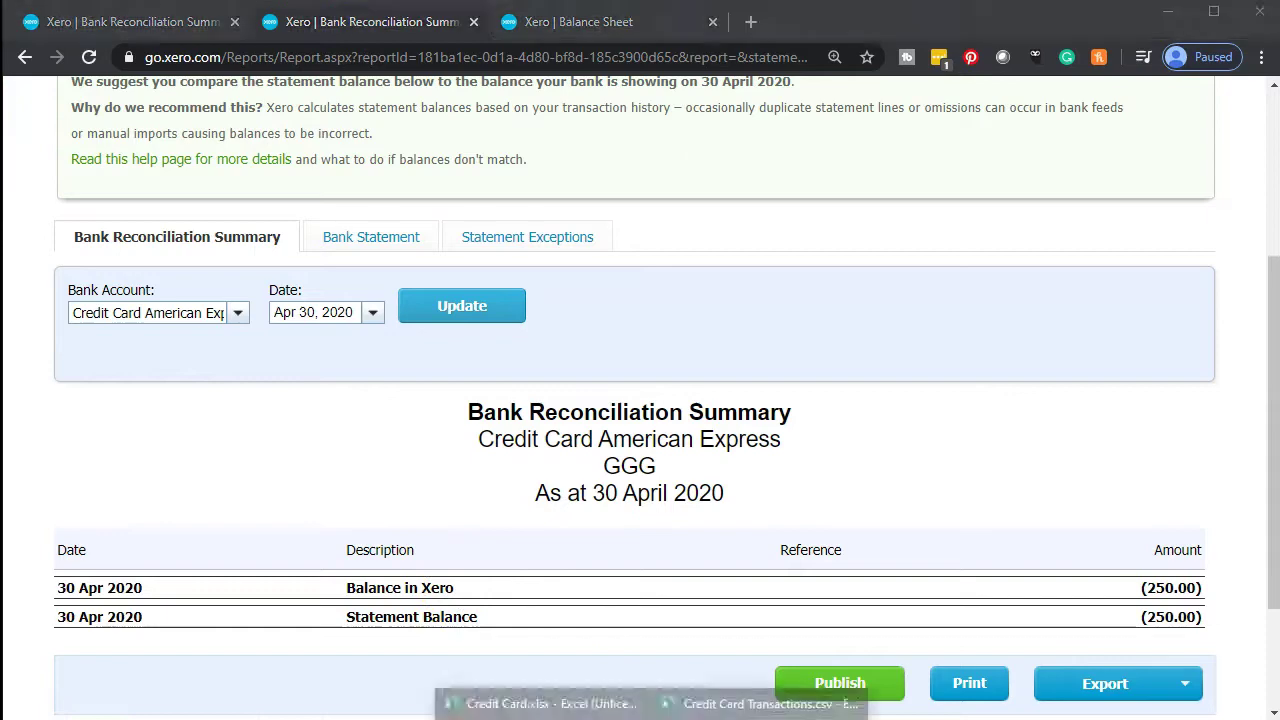
key("alt+Tab")
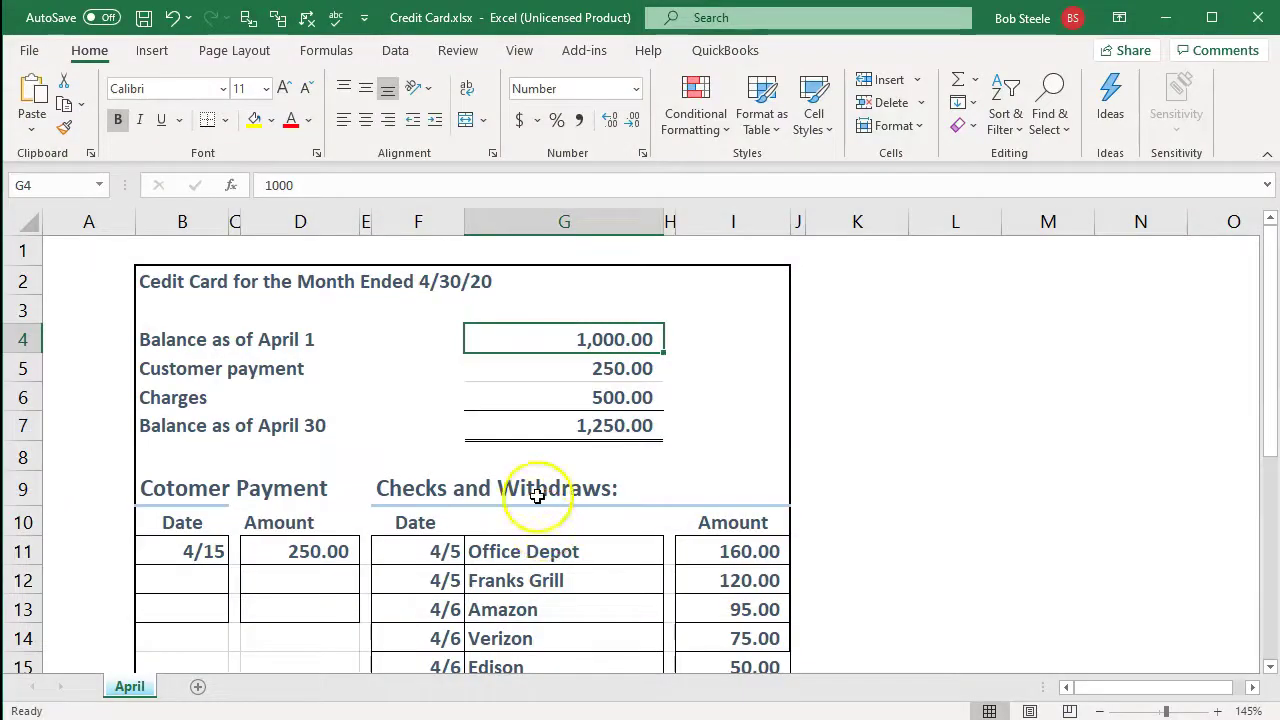
Step: Review the Excel April statement: 1,000.00 opening, 250.00 payment, 500.00 charges, 1,250.00 closing
scroll(528, 491, "down", 2)
left_click_drag(190, 340, 726, 492)
scroll(677, 586, "up", 2)
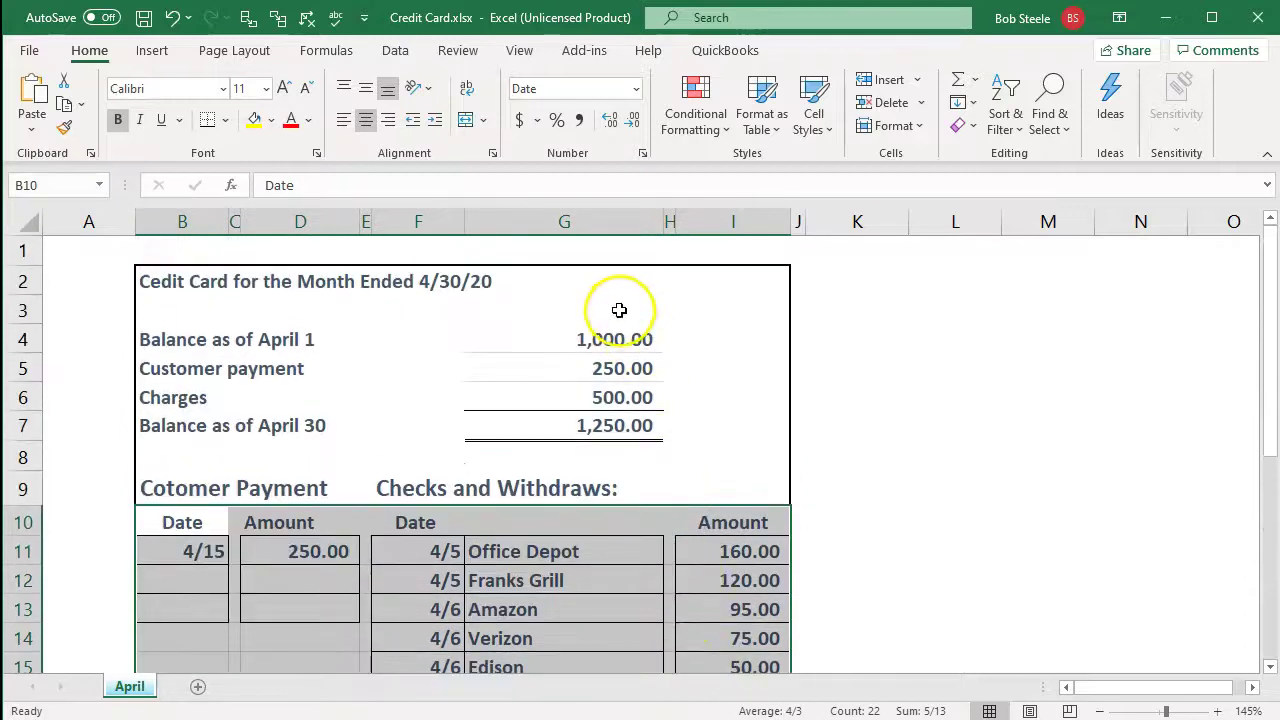
left_click(614, 341)
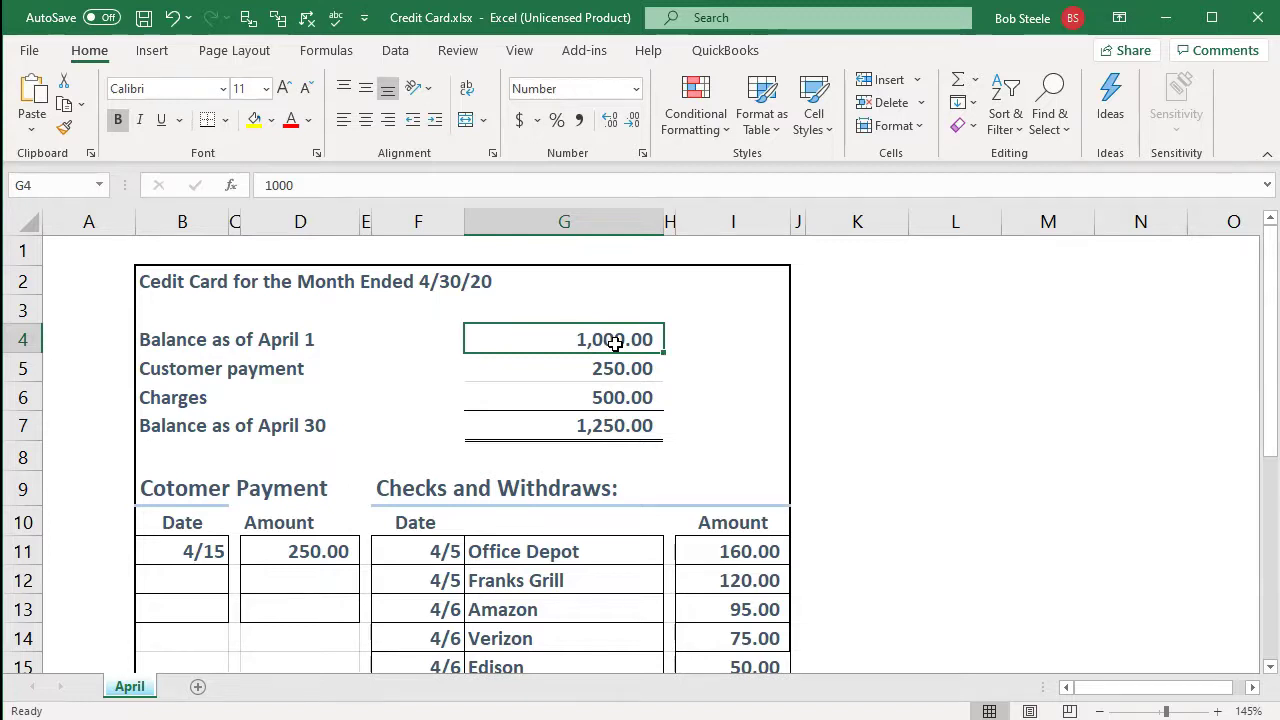
left_click(450, 340)
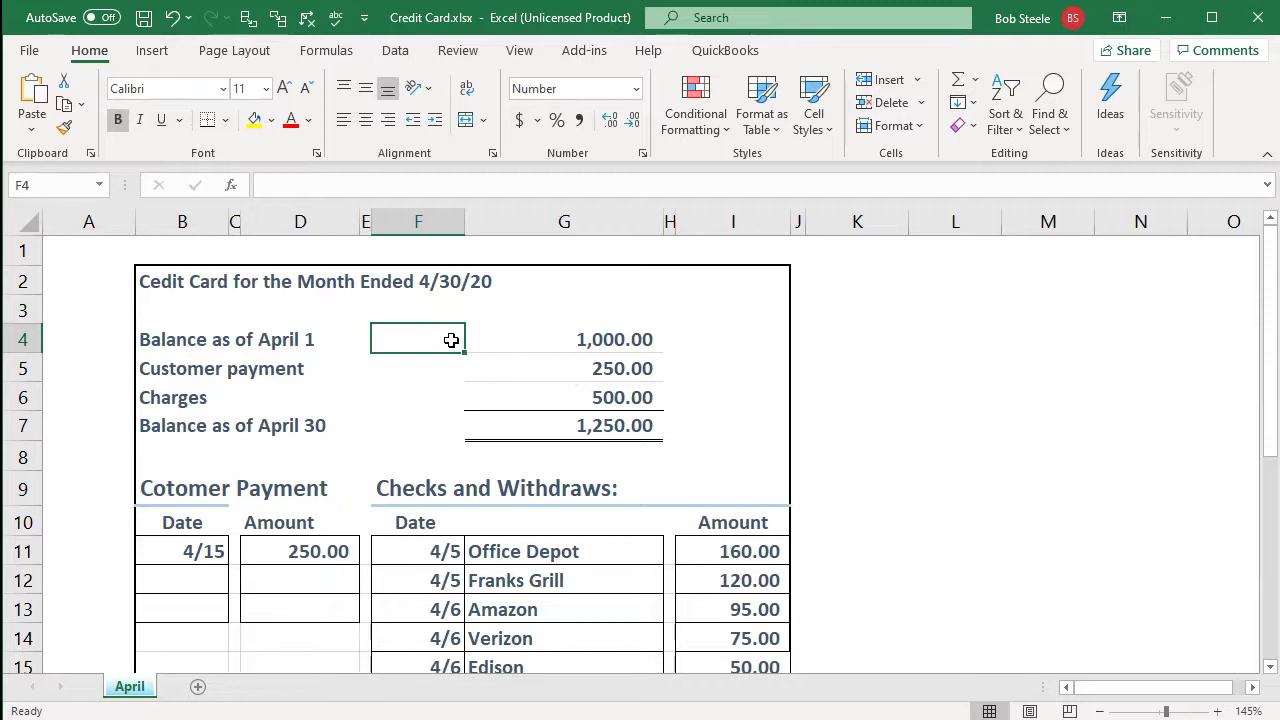
left_click(480, 428)
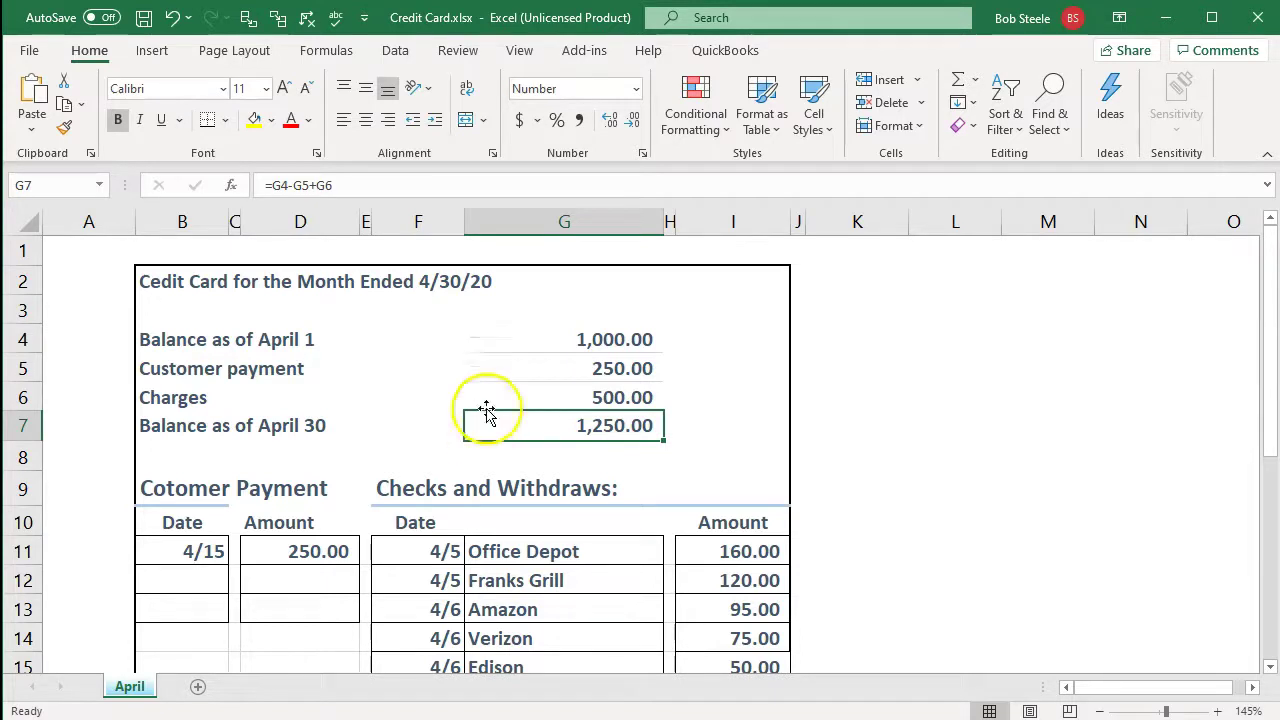
left_click(512, 342)
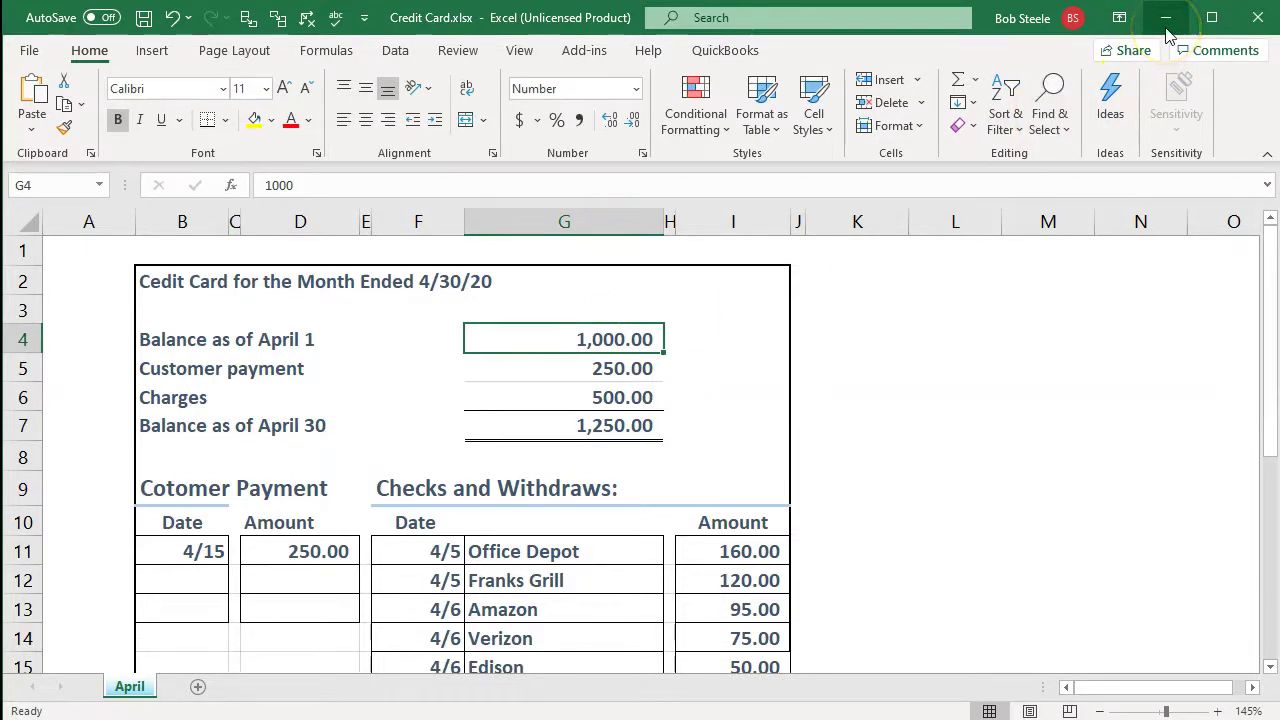
Step: Return to Xero's reconciliation report and go to Accounting > Bank accounts
left_click(1166, 28)
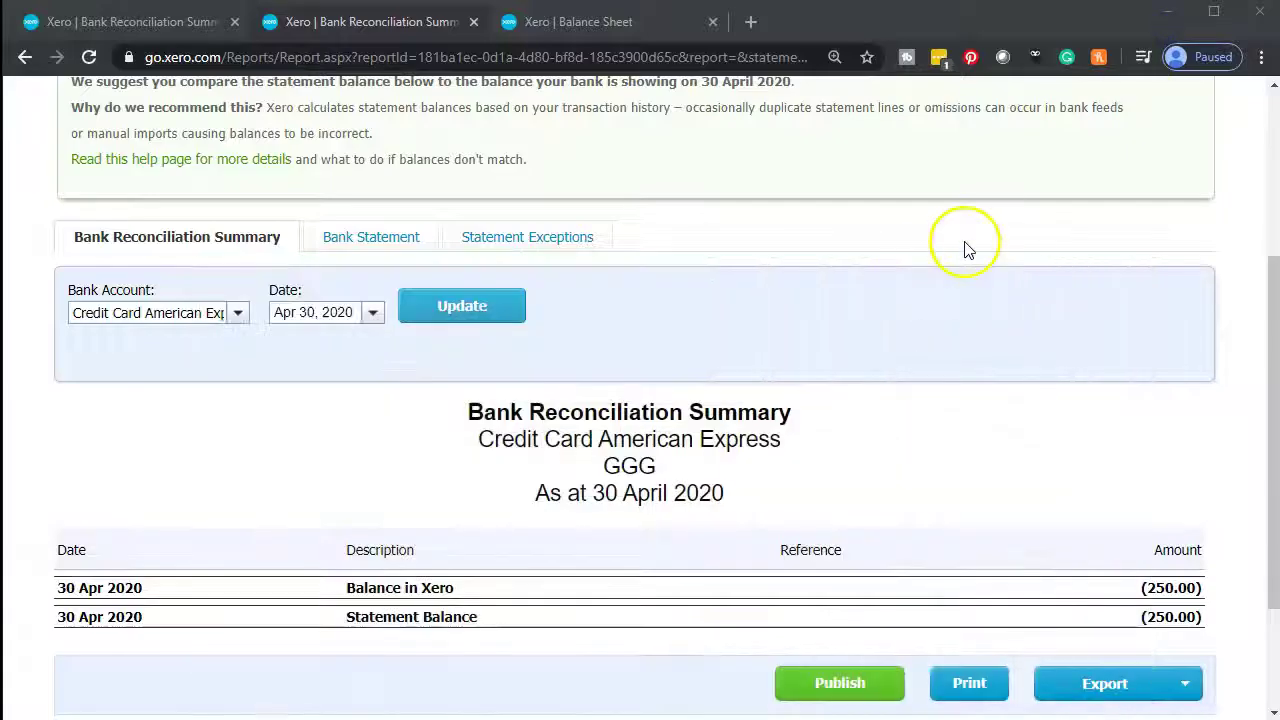
scroll(270, 403, "up", 3)
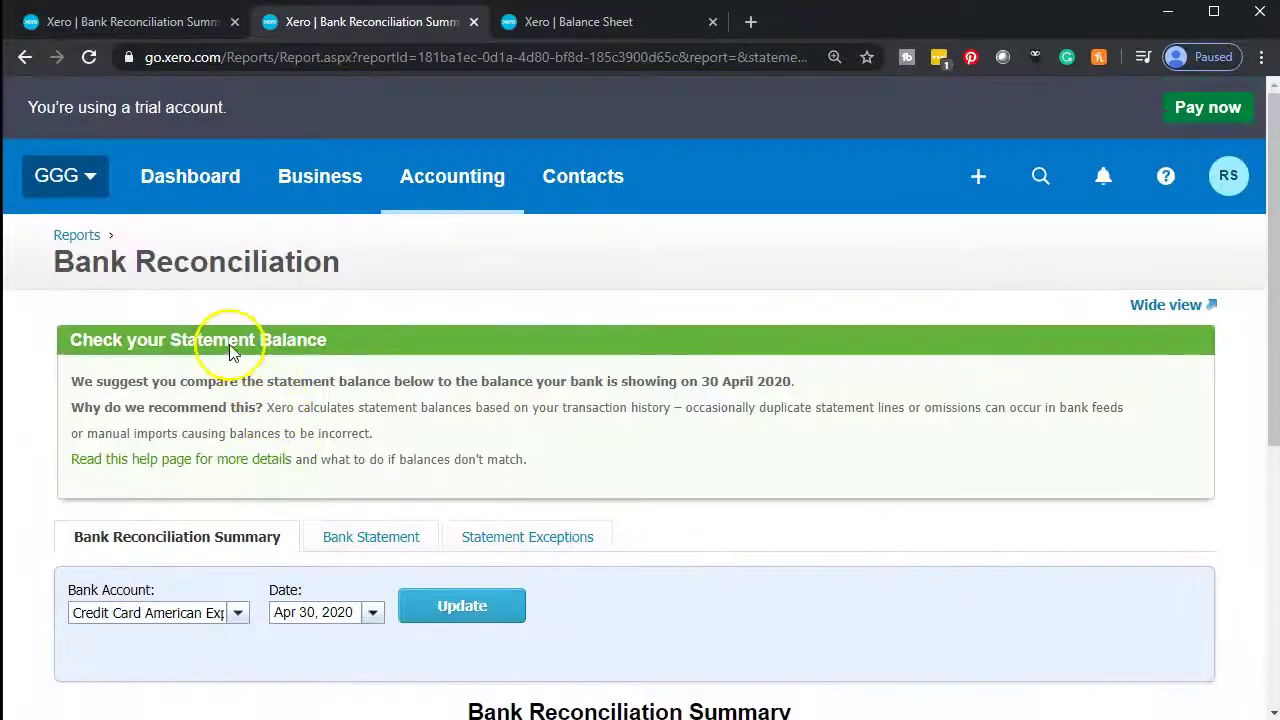
left_click(188, 182)
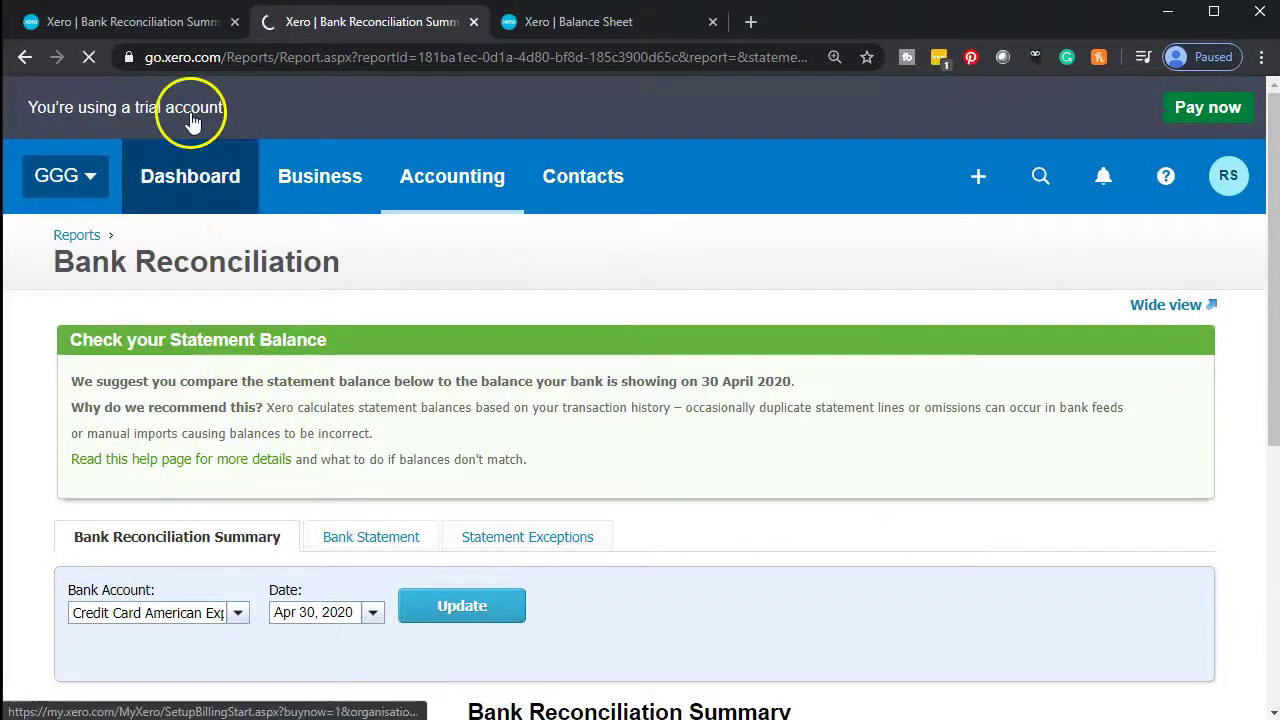
key("alt+Left")
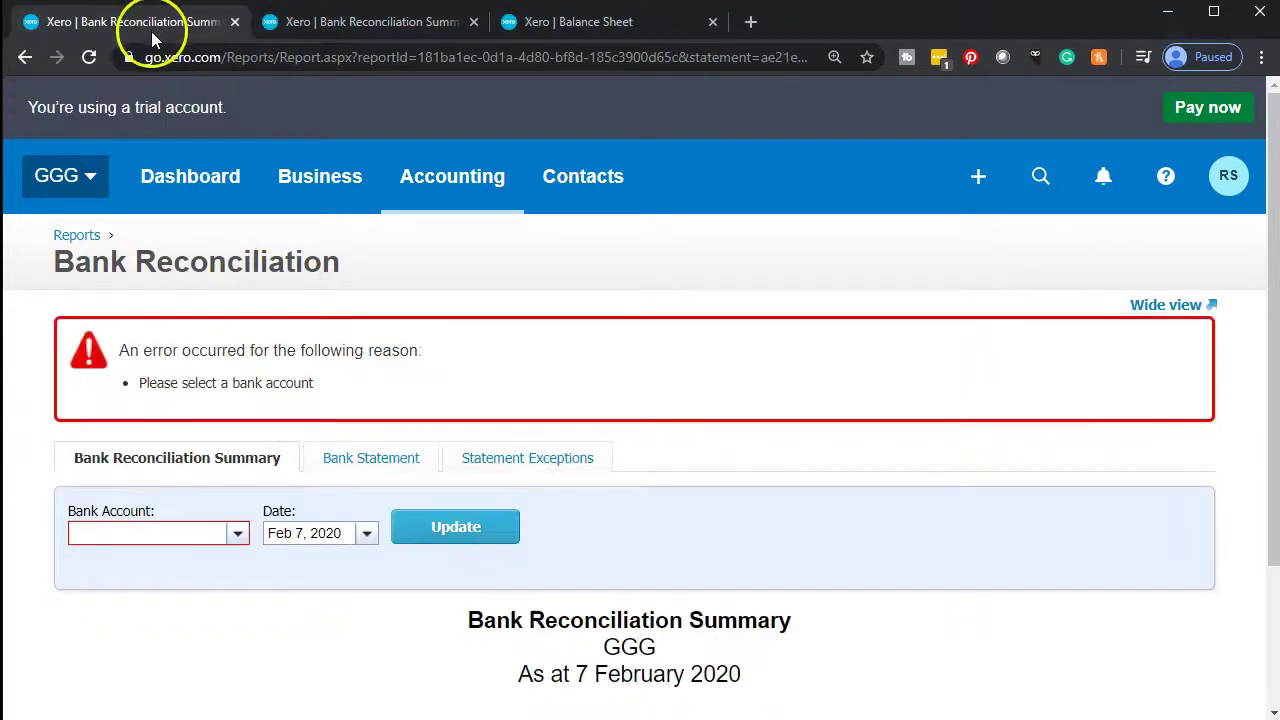
left_click(427, 185)
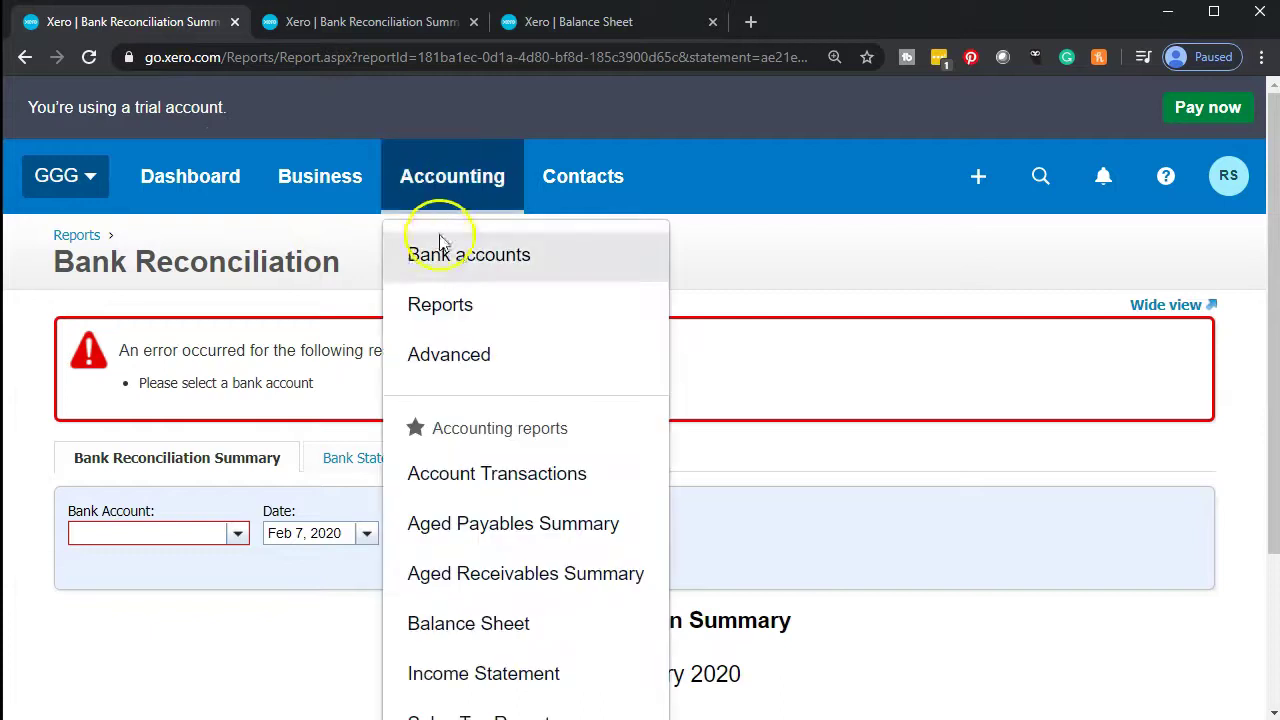
left_click(492, 262)
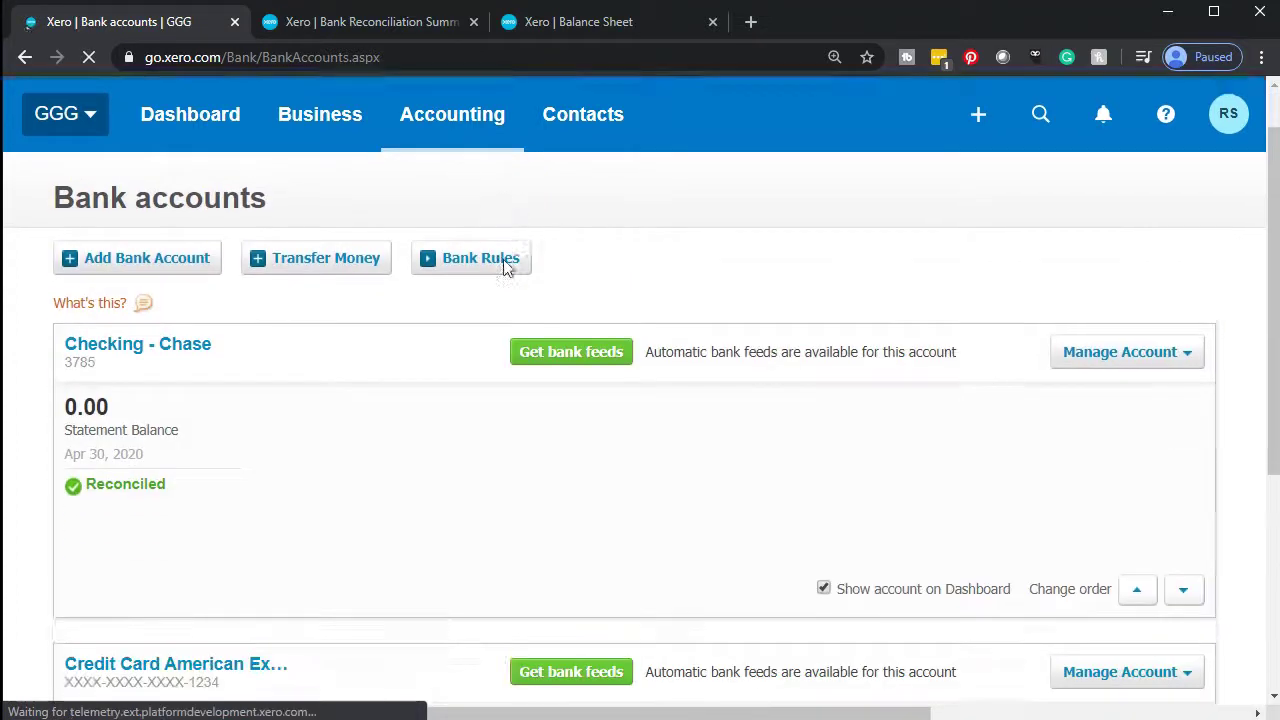
Step: Open the American Express account's transactions and its Reconcile page, confirming everything is reconciled
scroll(505, 268, "down", 3)
scroll(505, 262, "down", 1)
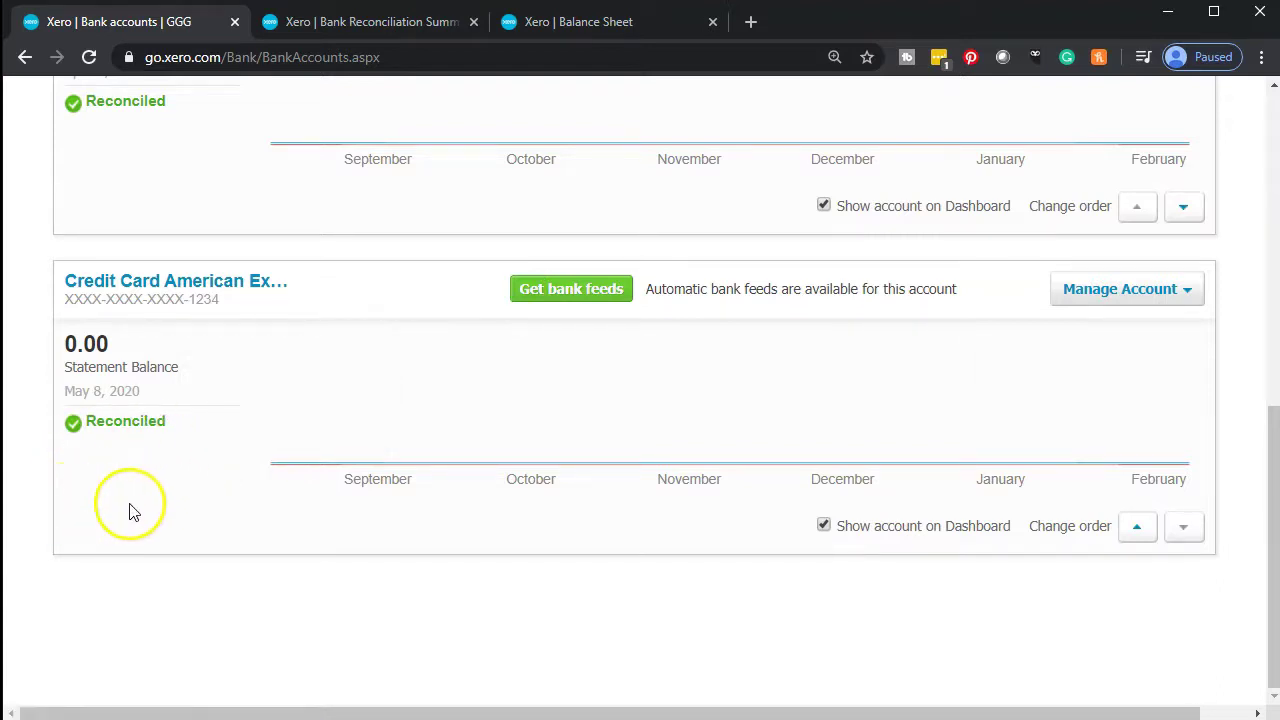
left_click(1187, 292)
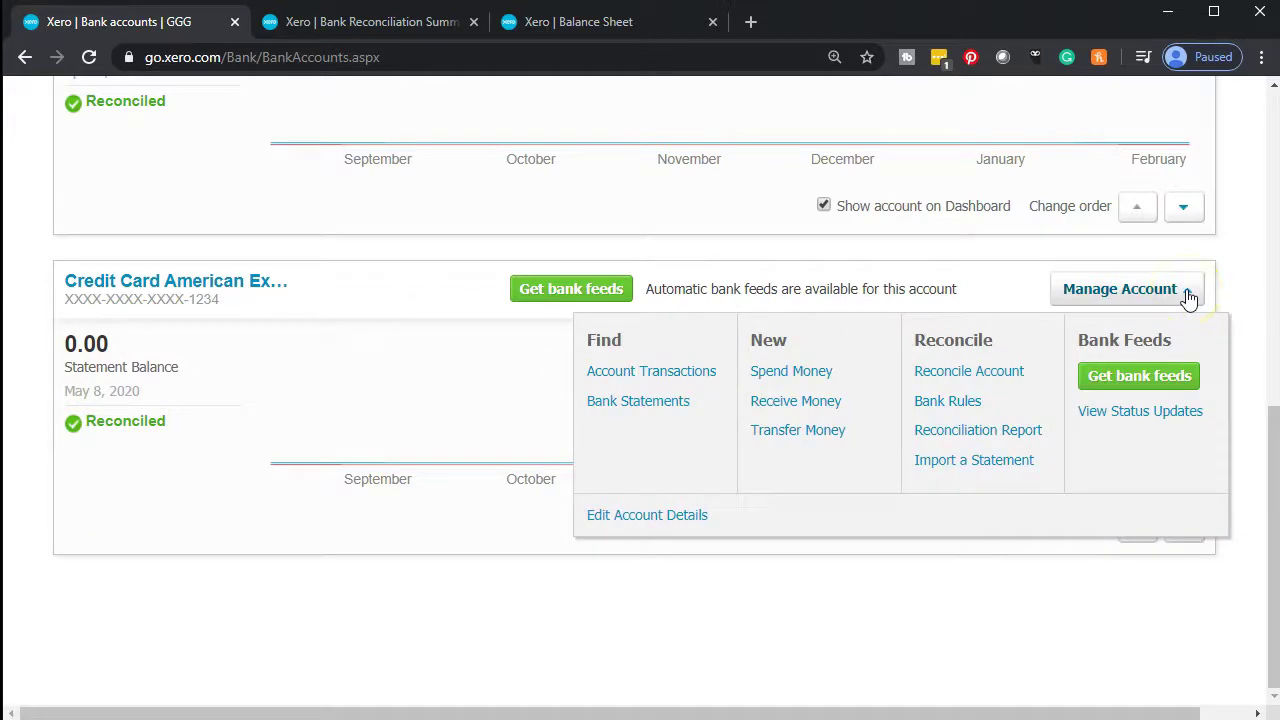
left_click(680, 375)
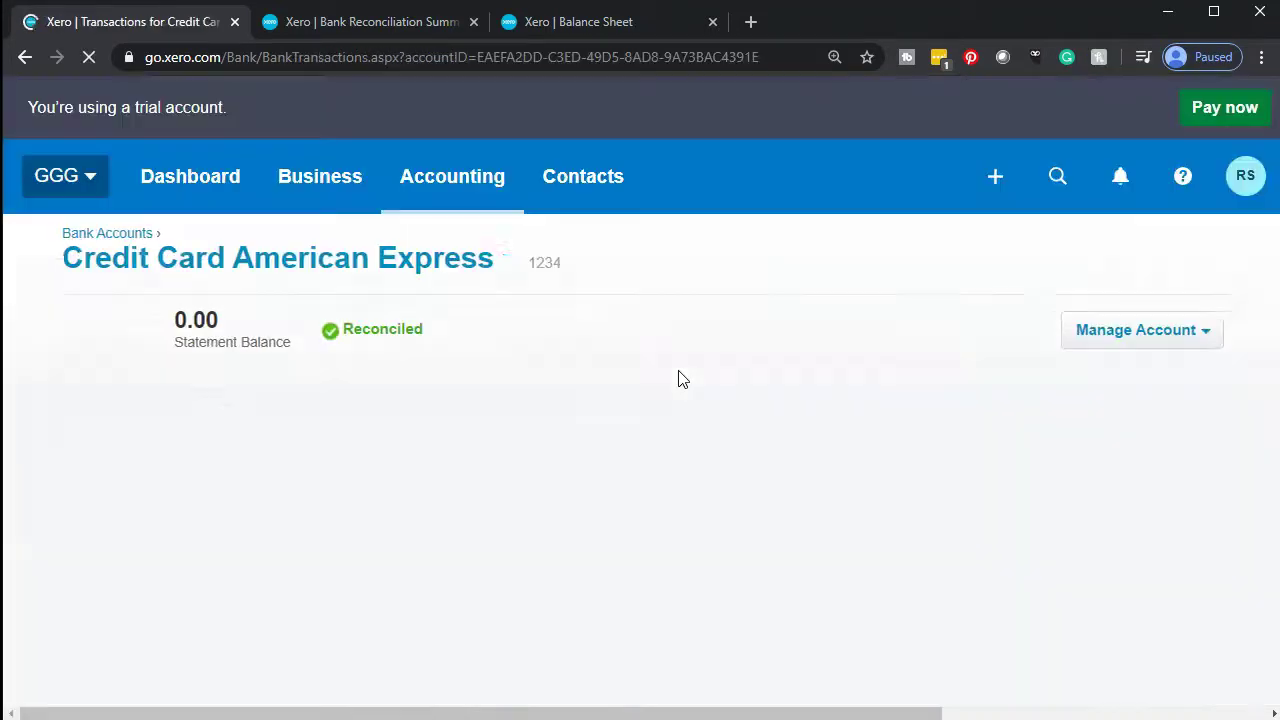
scroll(678, 379, "down", 2)
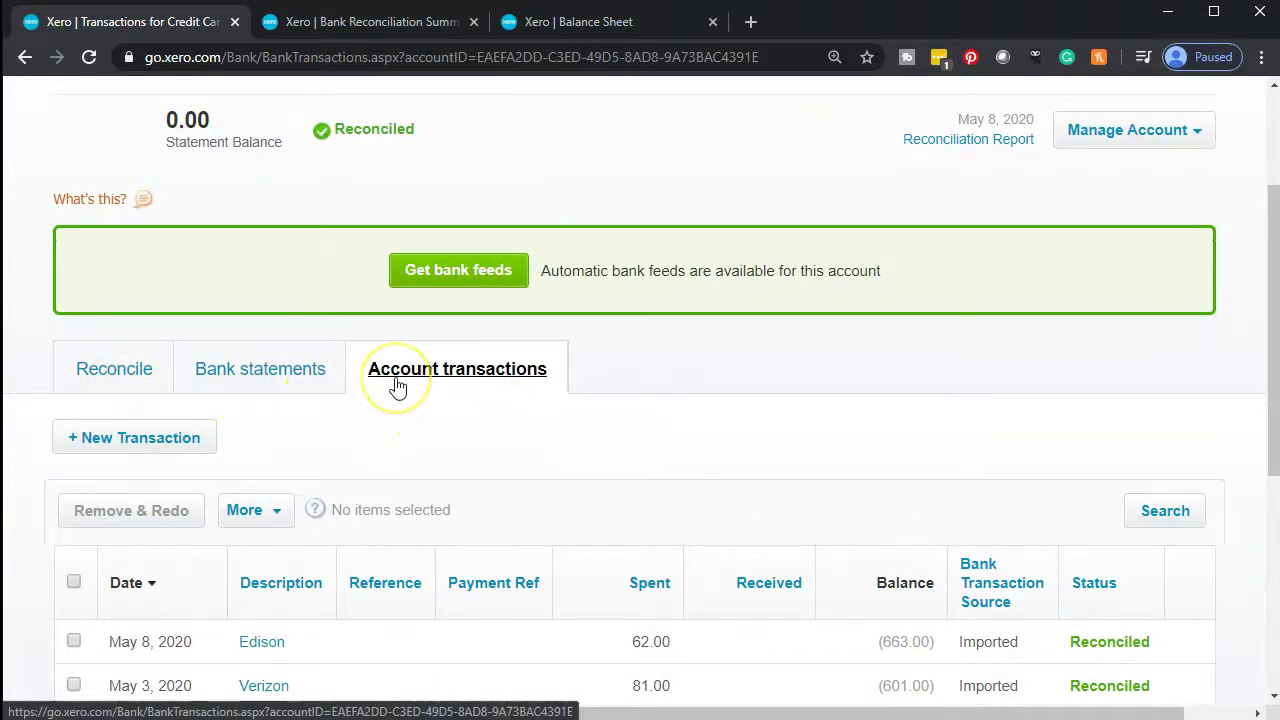
scroll(398, 388, "down", 1)
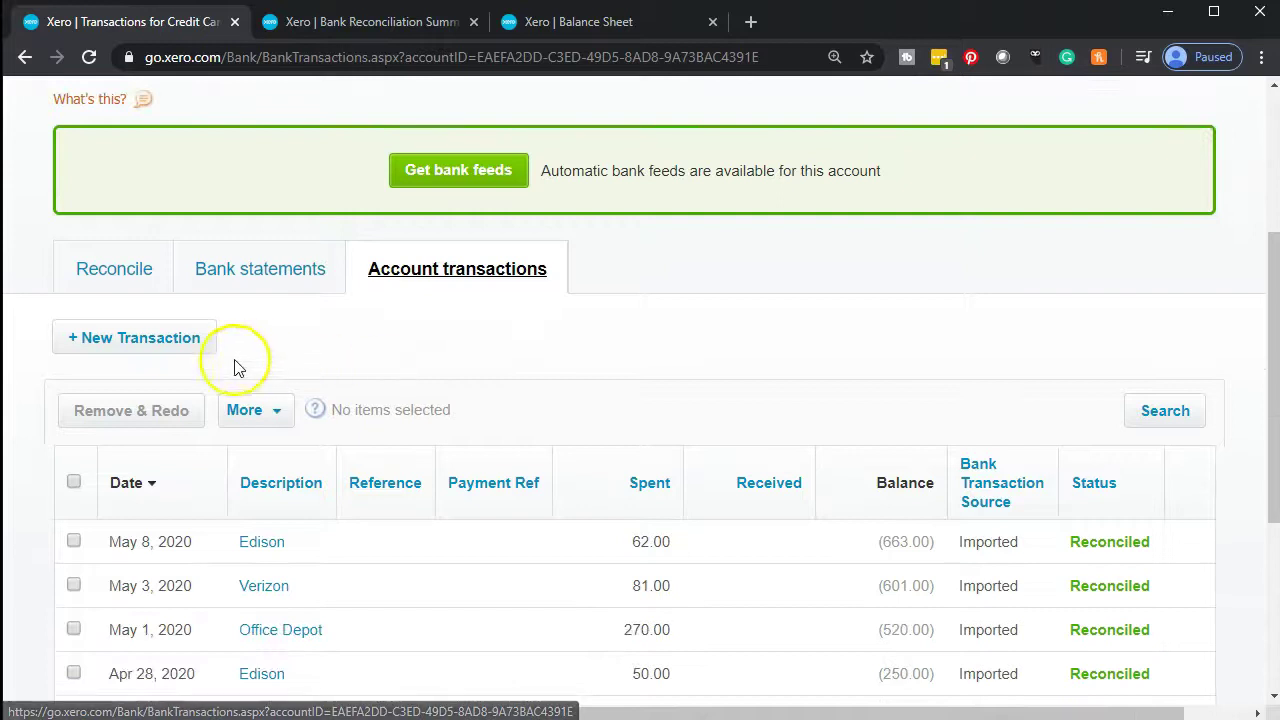
left_click(112, 284)
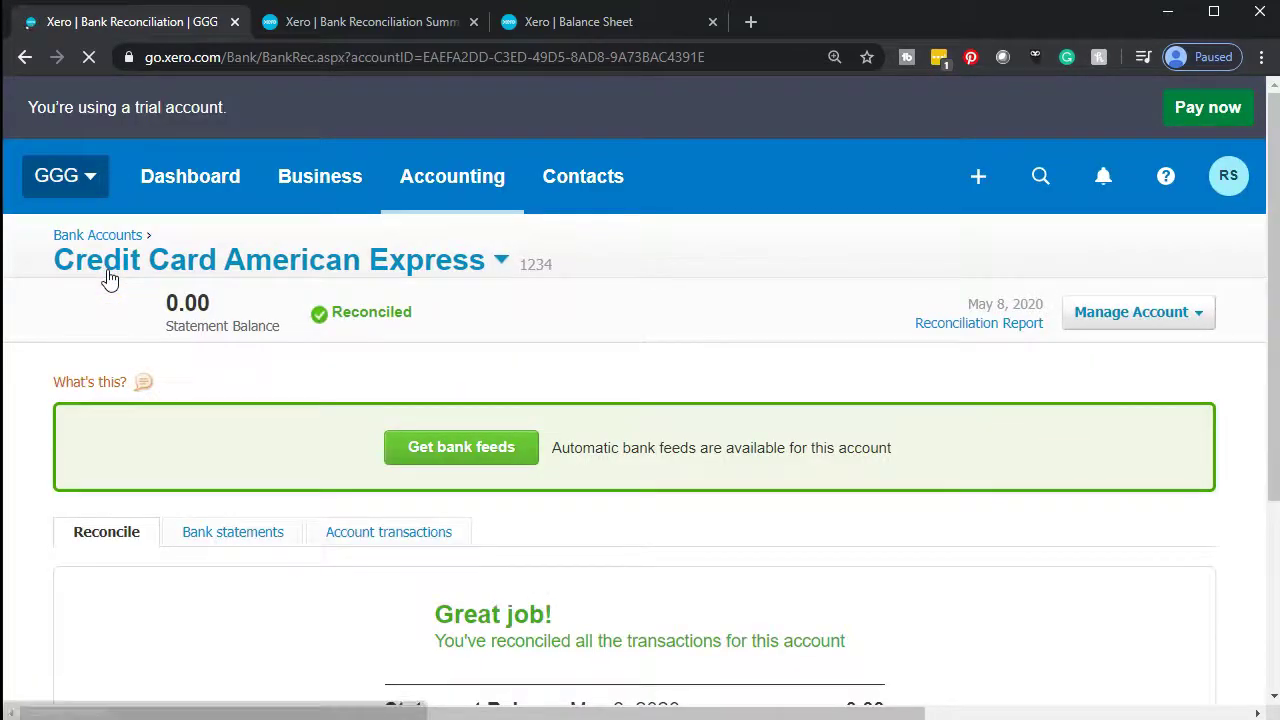
Step: Review the Amex bank statement lines, including Franks Grill, all marked Reconciled
scroll(110, 280, "down", 3)
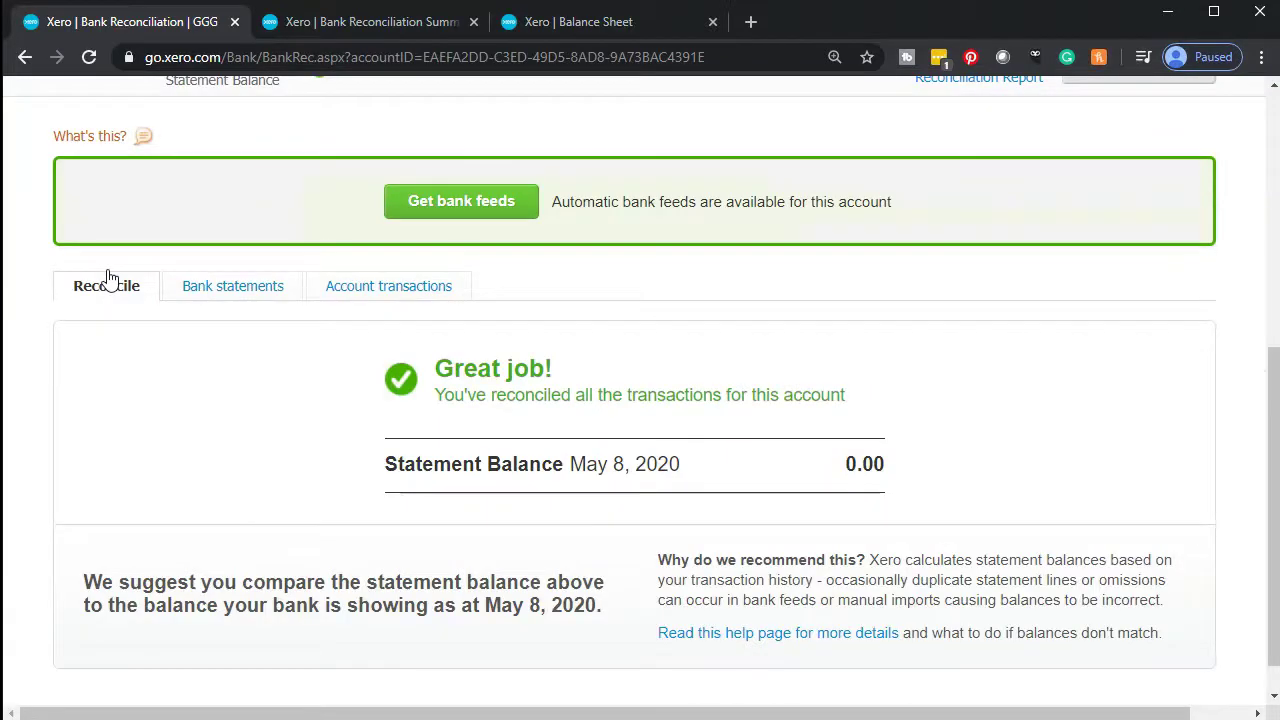
left_click(213, 295)
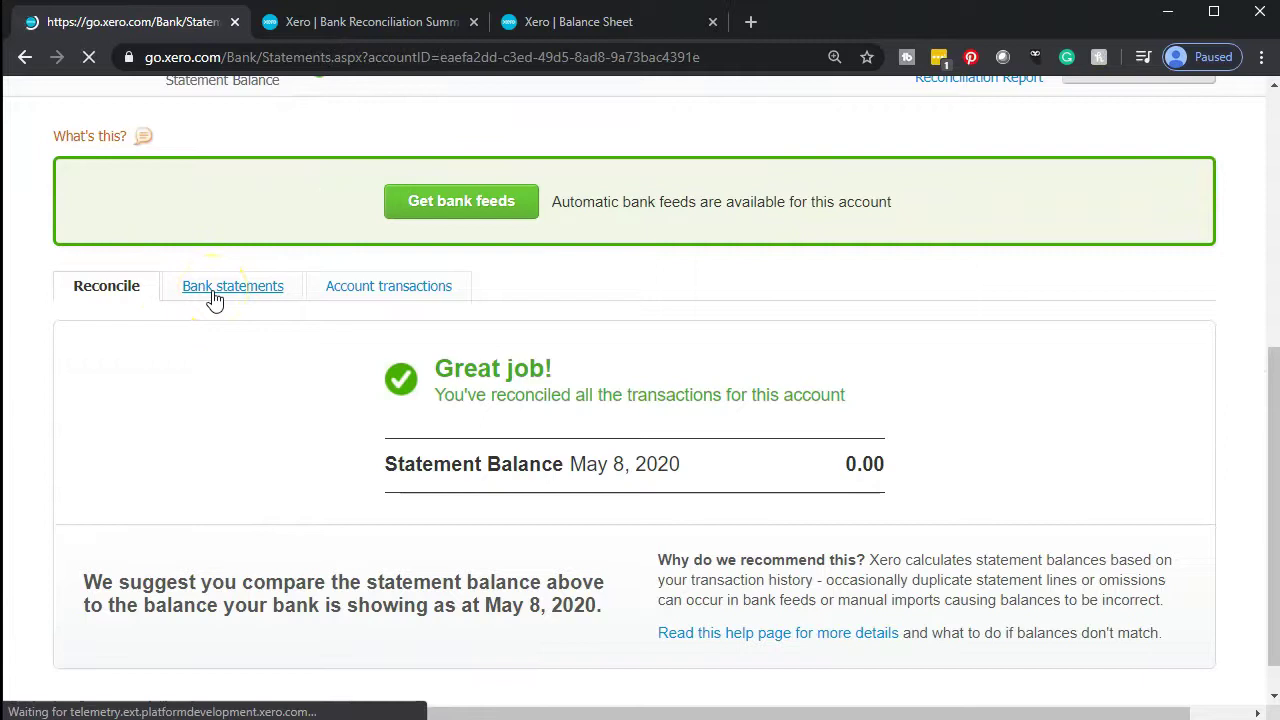
scroll(420, 345, "down", 1)
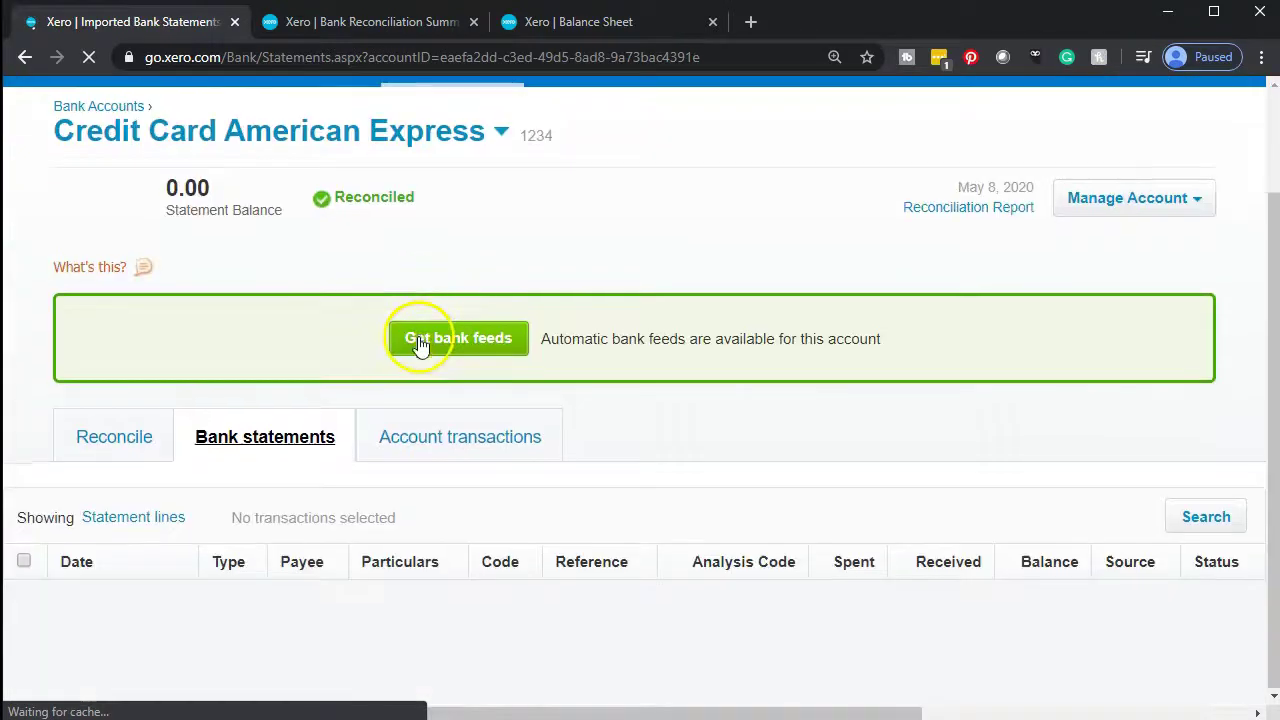
scroll(417, 346, "down", 3)
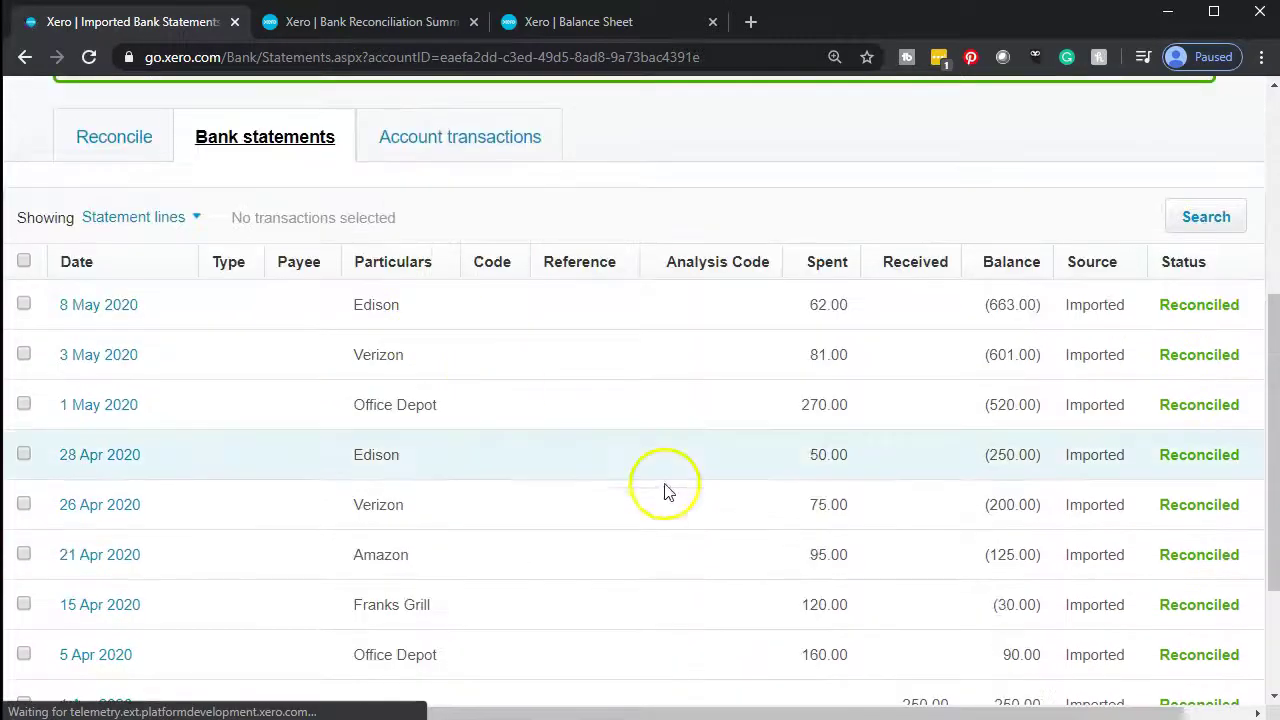
left_click(685, 622)
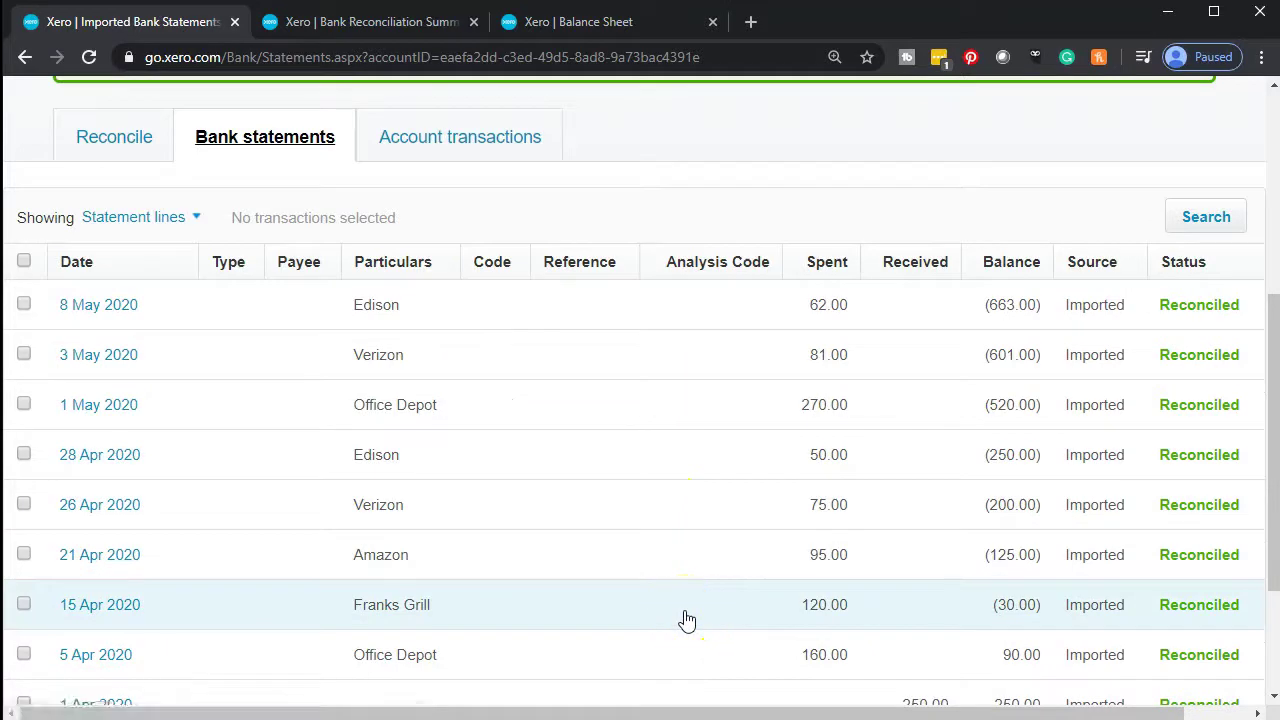
scroll(685, 615, "up", 5)
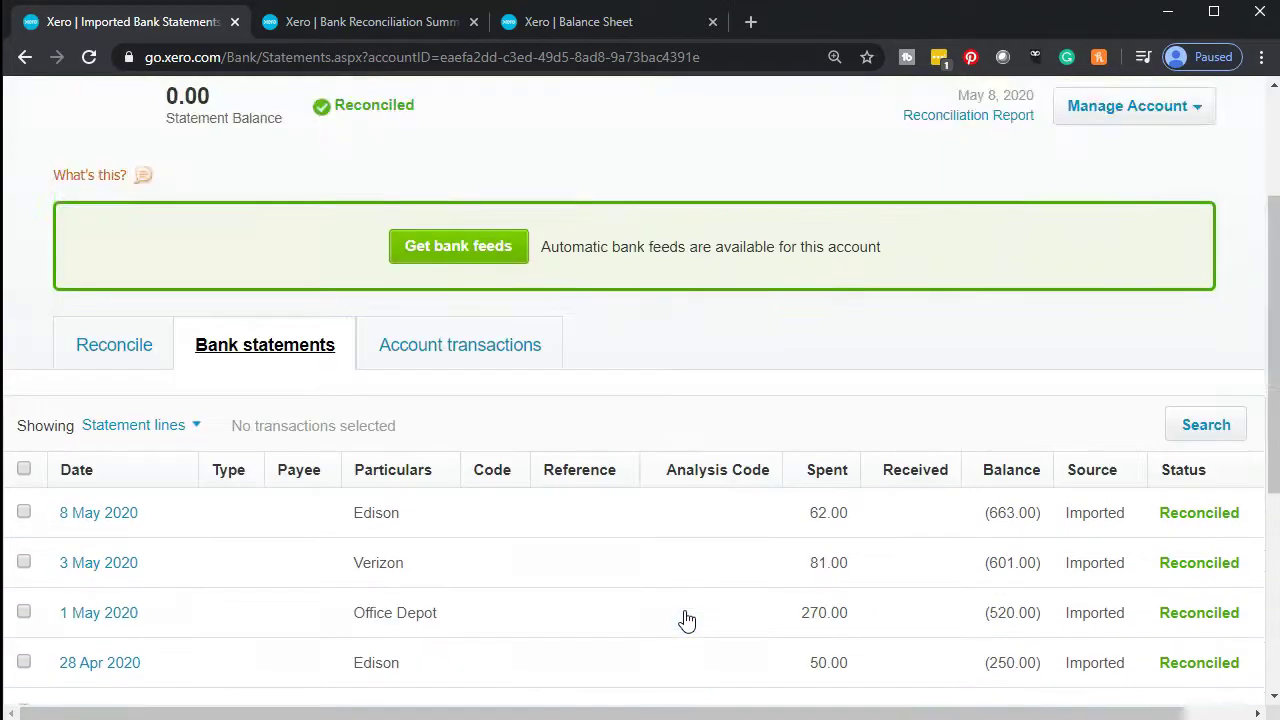
right_click(153, 28)
Step: Duplicate the statements tab, then start a new Spend Money transaction from the original tab
left_click(200, 98)
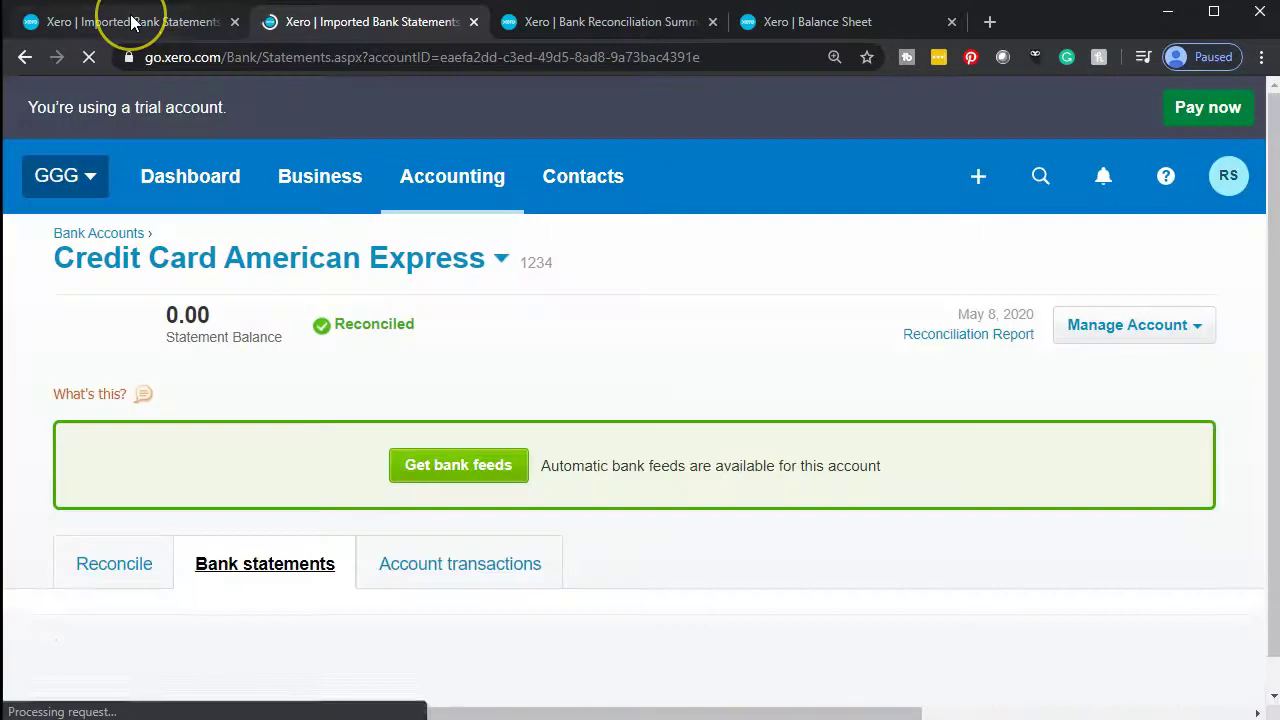
left_click(134, 21)
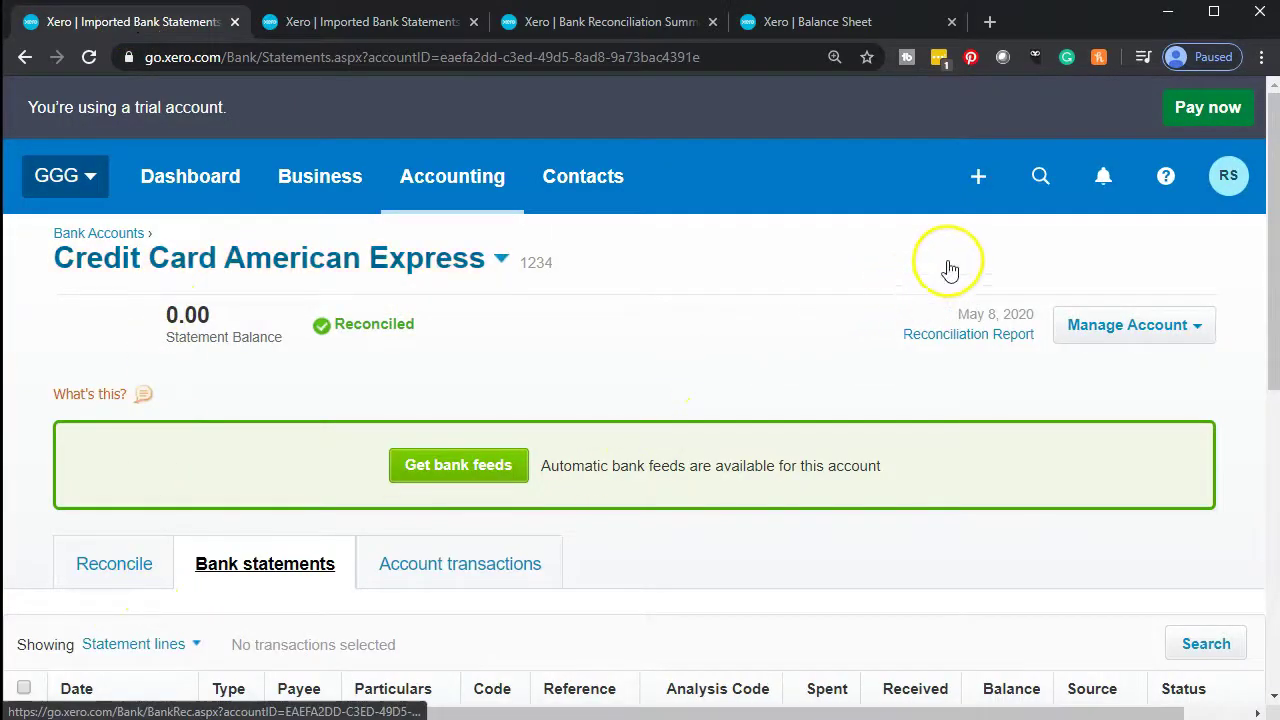
left_click(979, 177)
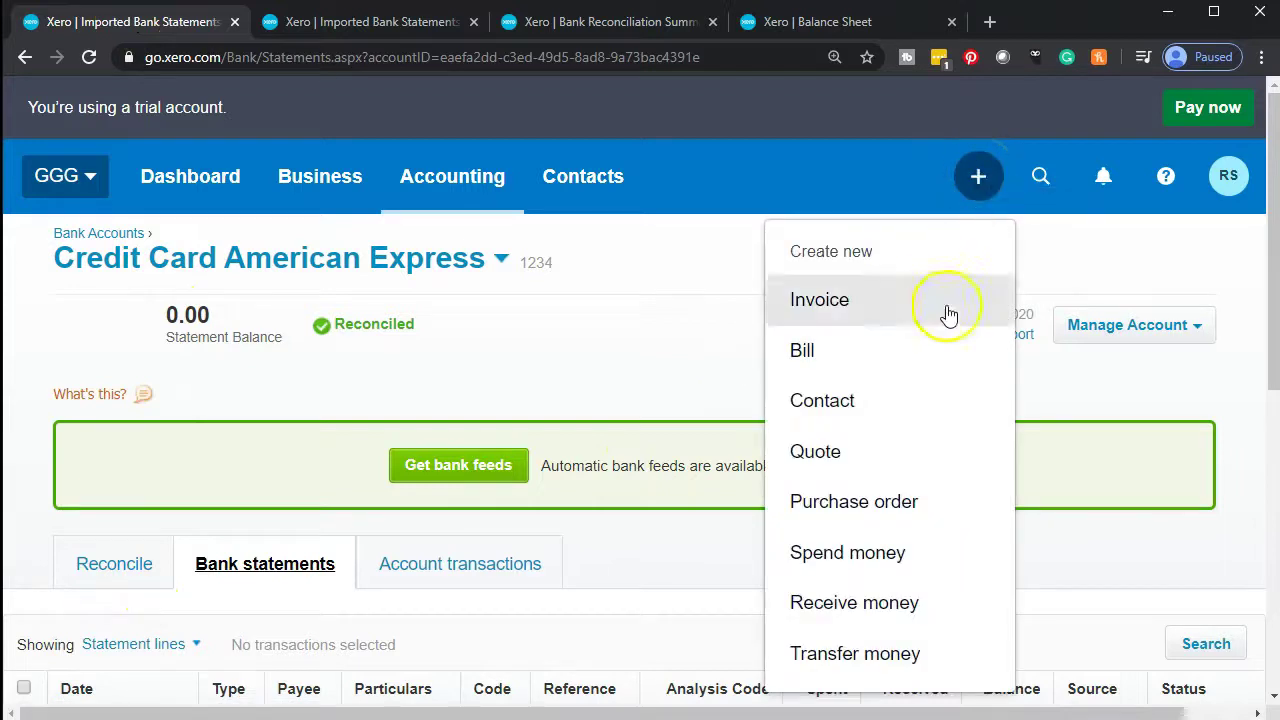
left_click(880, 563)
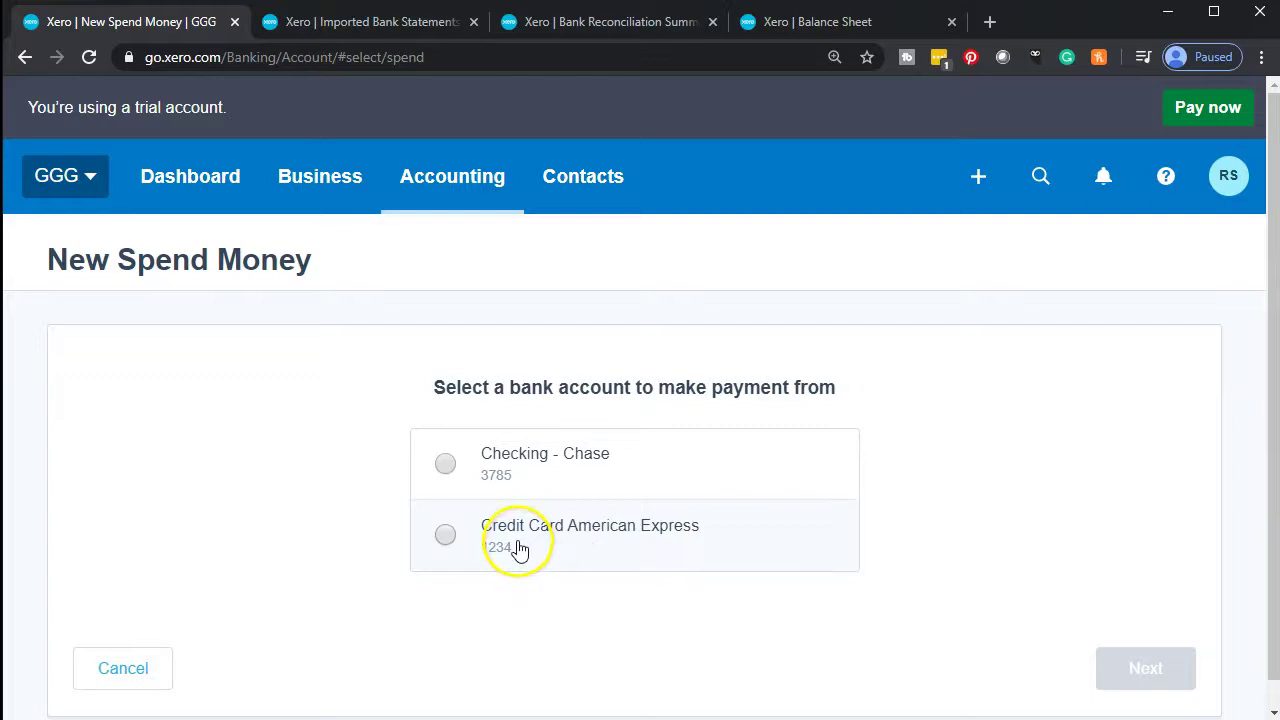
Step: Choose Credit Card American Express as the account to pay from and continue to the form
left_click(445, 540)
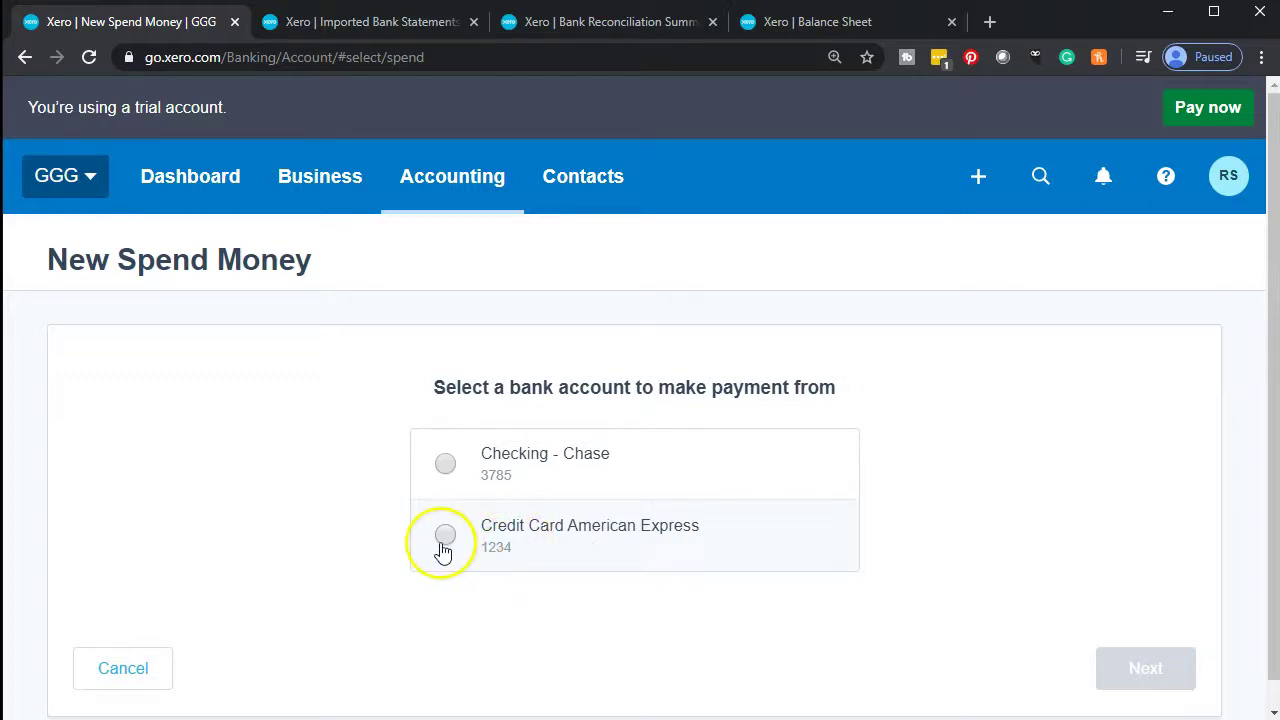
left_click(457, 536)
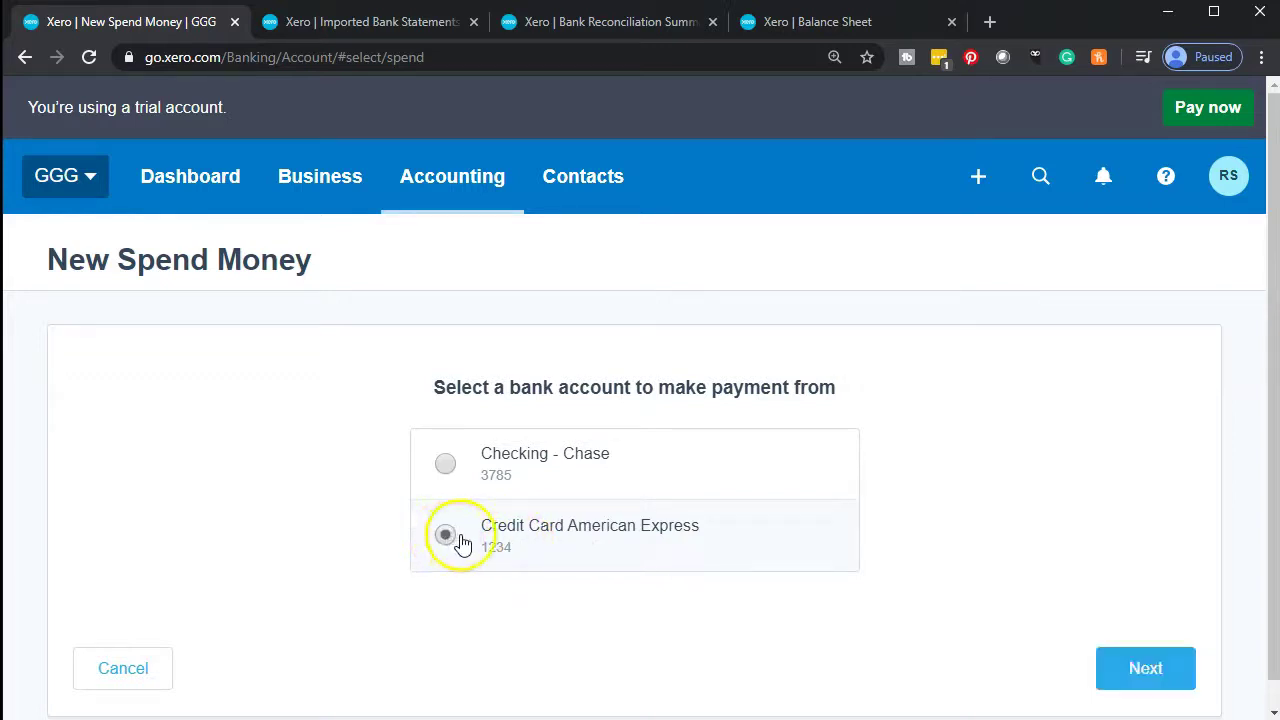
left_click(1120, 676)
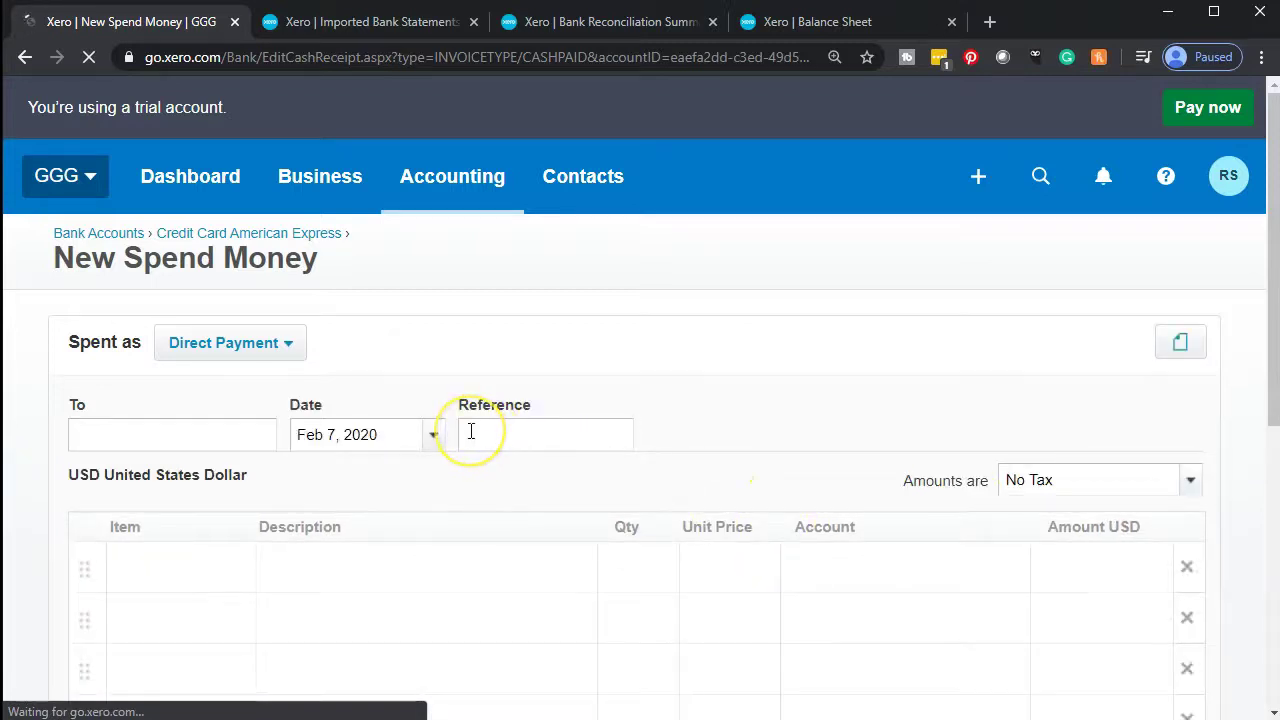
Step: Set the payee to Misc and the payment date to April 1, 2020
scroll(471, 431, "down", 1)
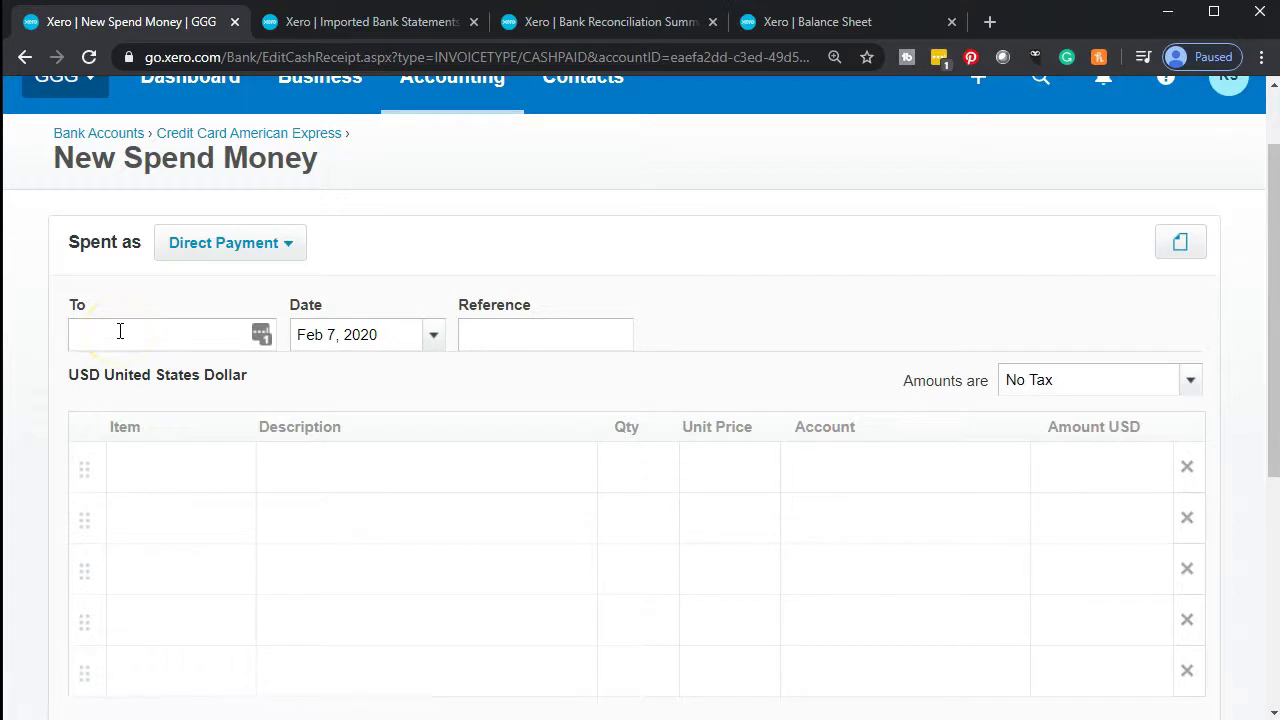
type("Misc")
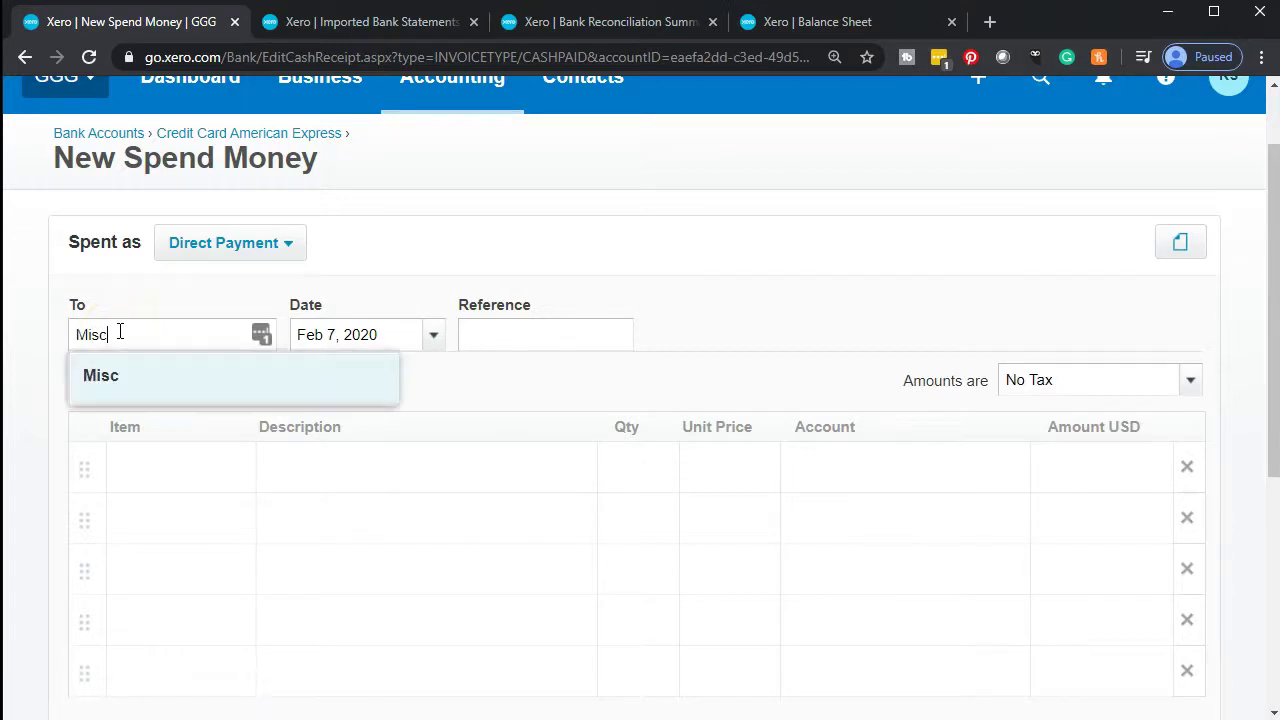
key("Tab")
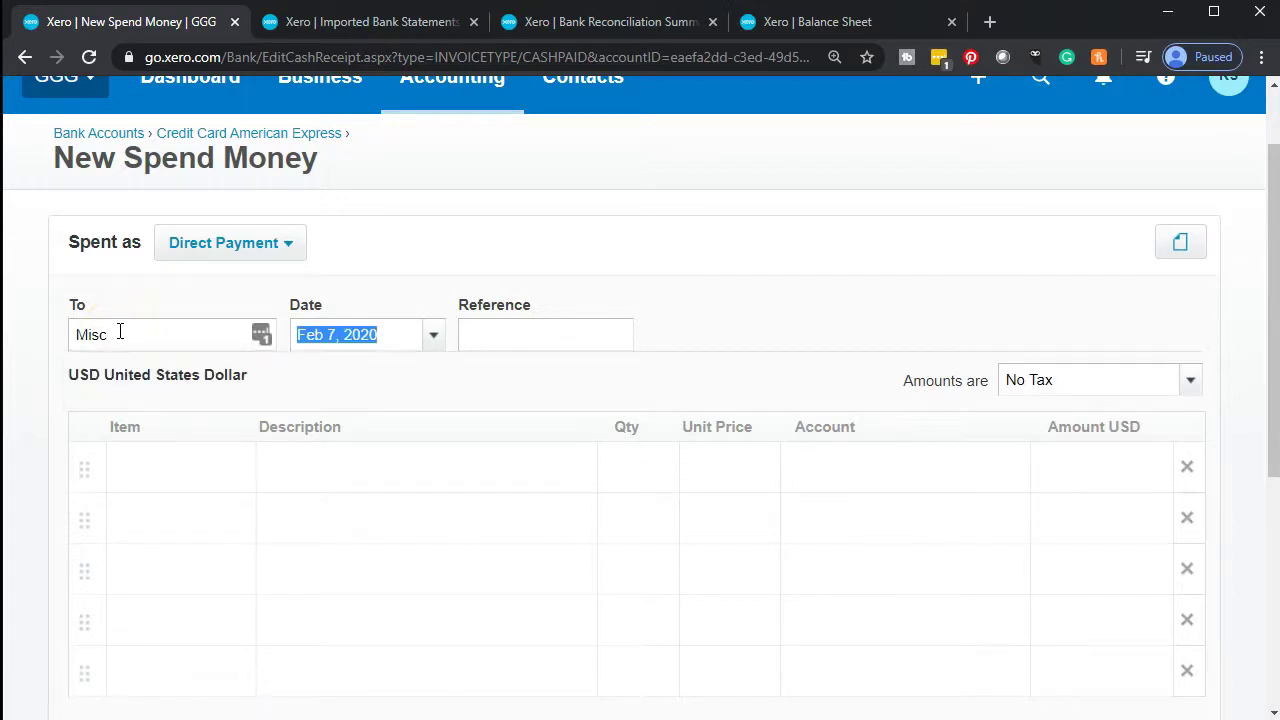
left_click(433, 335)
left_click(672, 305)
left_click(672, 305)
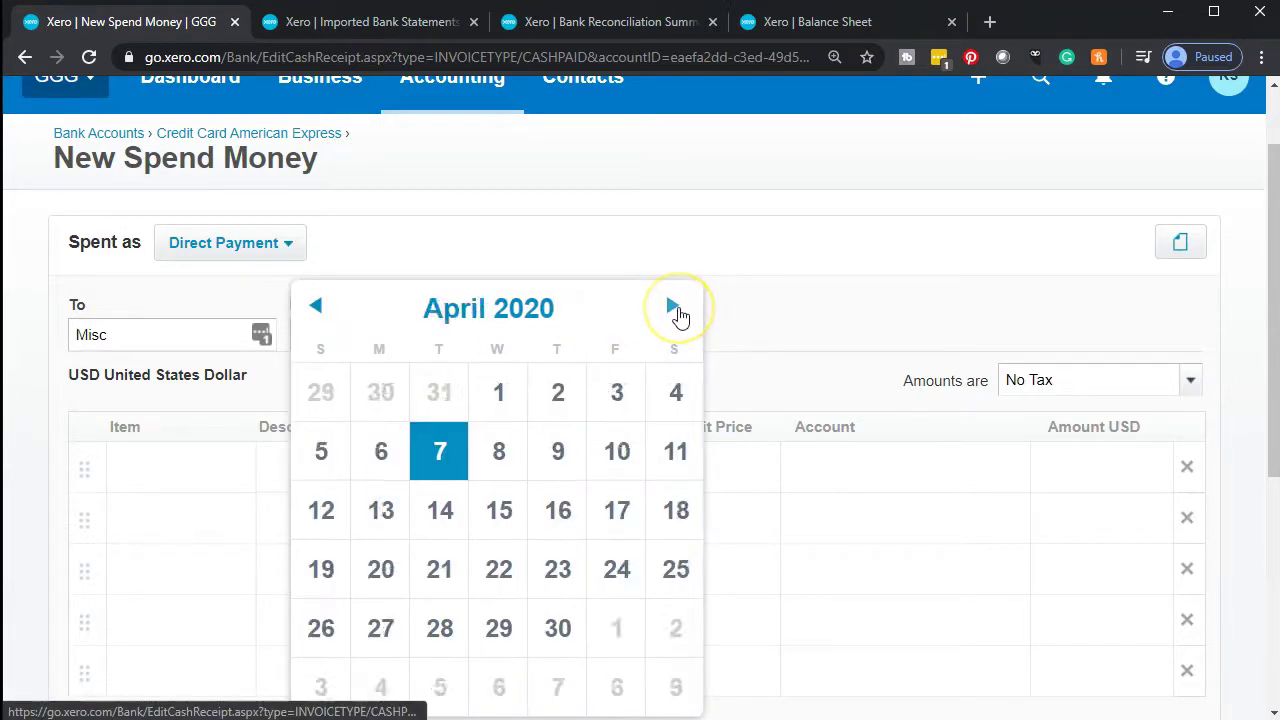
left_click(672, 305)
left_click(315, 305)
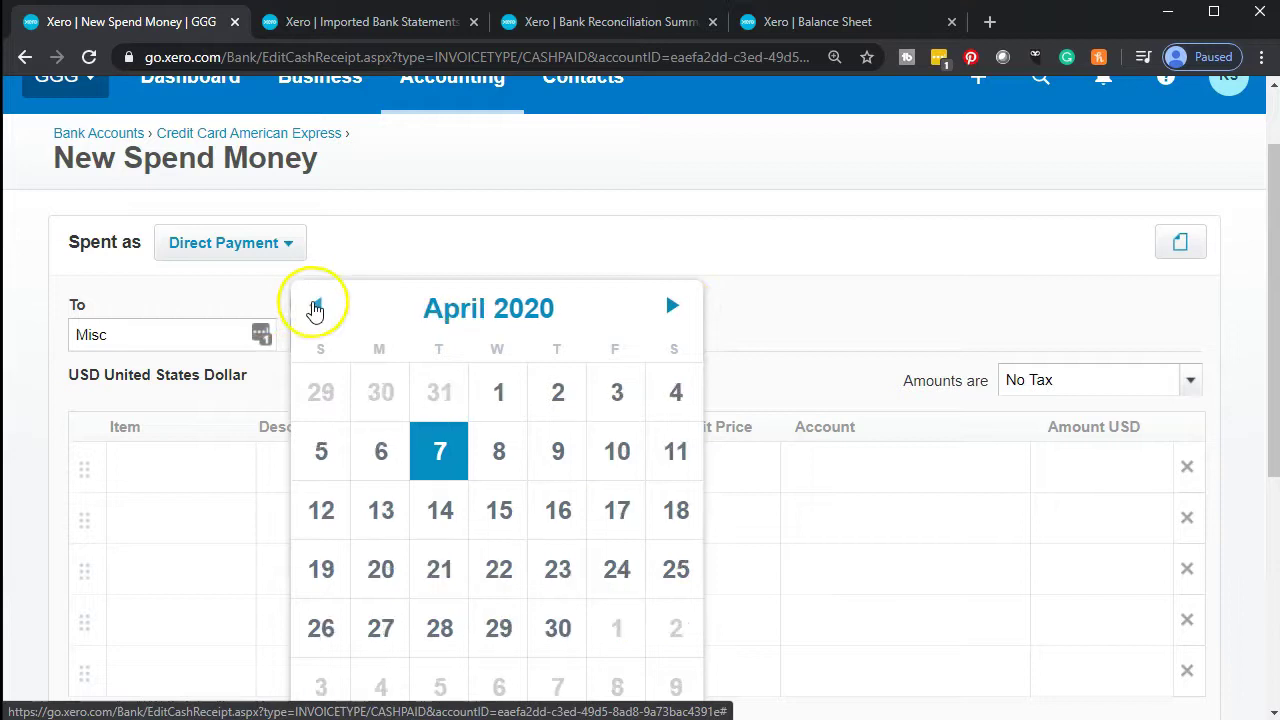
left_click(495, 402)
Step: Add a Beginning Bal line with quantity 1 and unit price 1,000.00
scroll(492, 408, "down", 1)
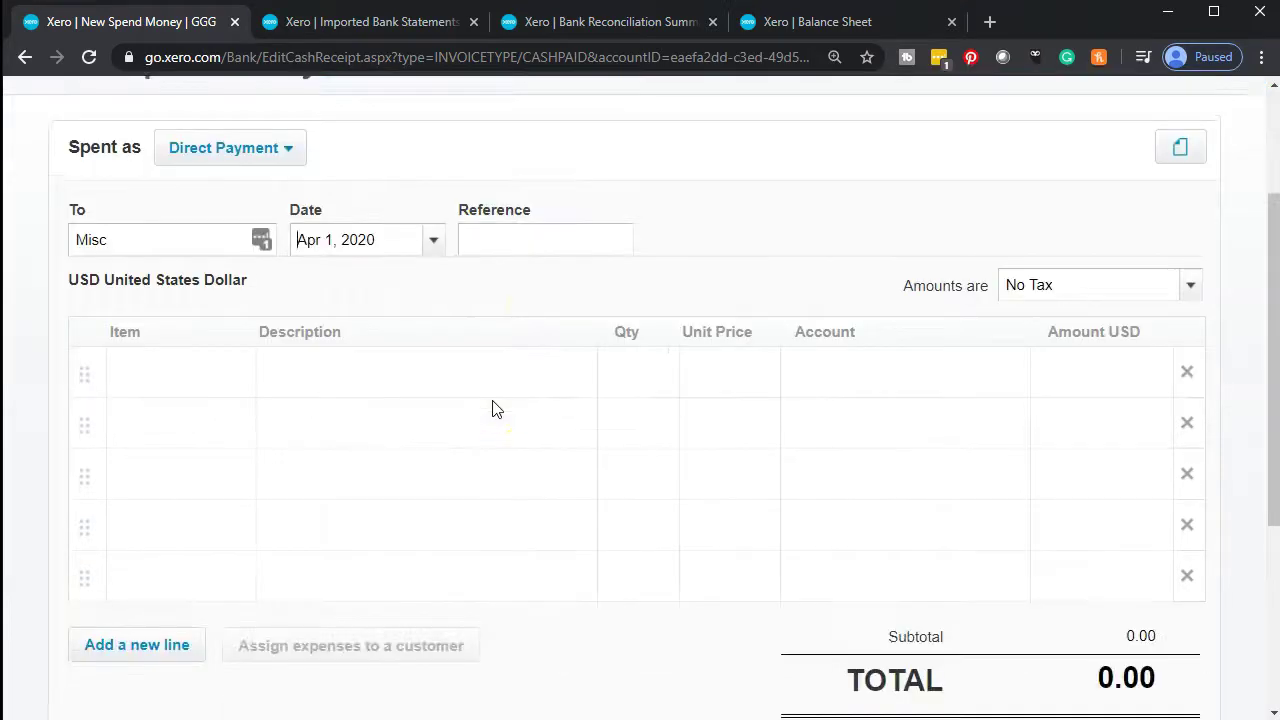
left_click(359, 374)
type("Beginning B")
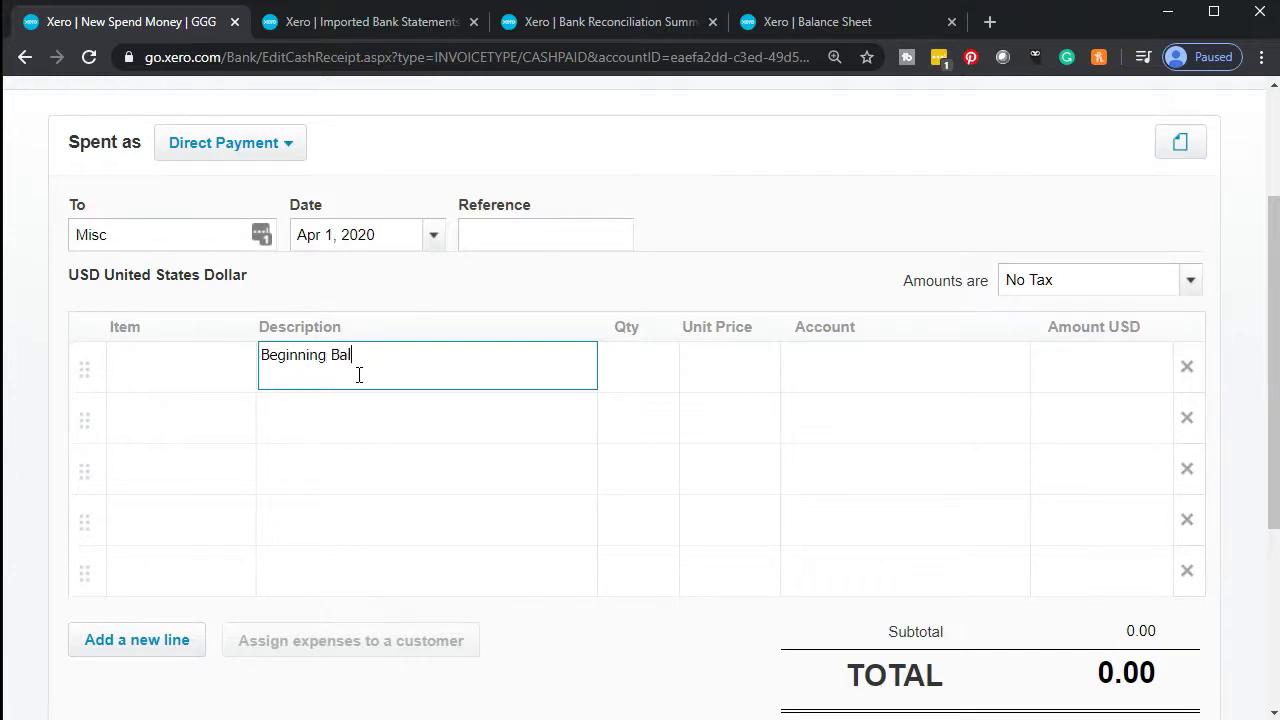
type("al")
key("Tab")
type("1")
key("Tab")
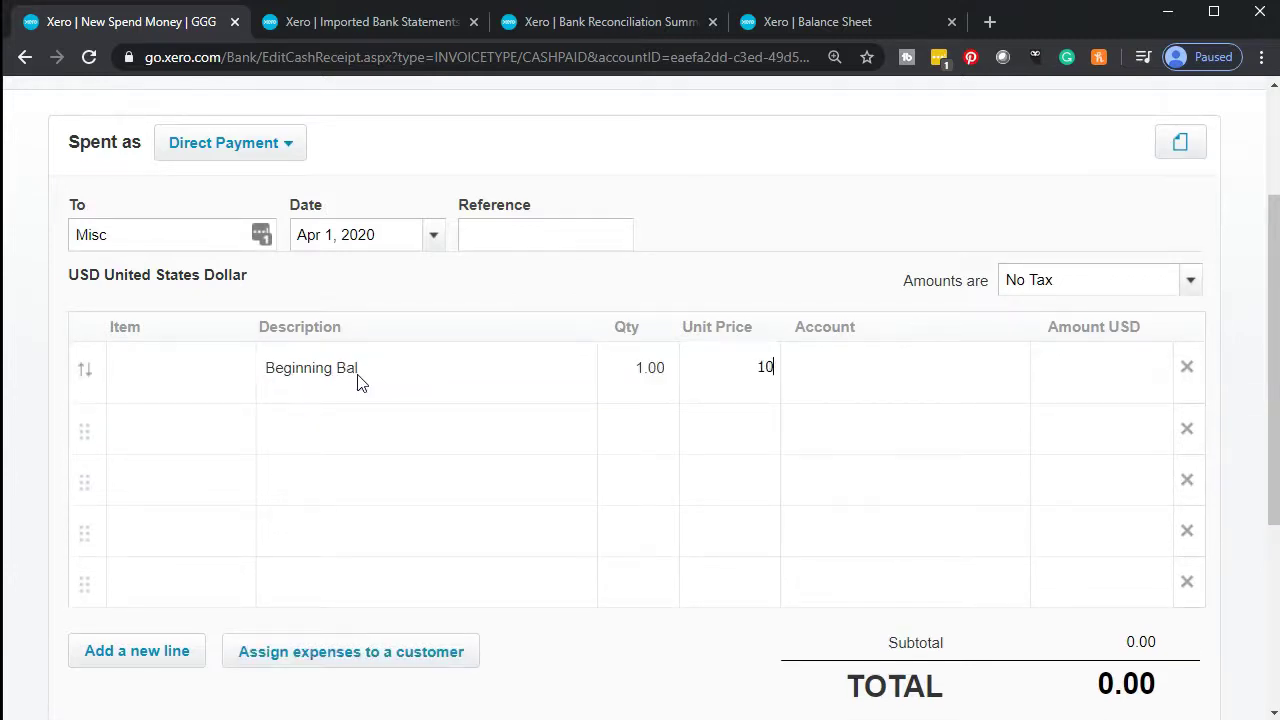
type("1000")
key("Tab")
left_click(877, 374)
Step: Code the 1,000.00 Beginning Bal line to account 3900 - Retained Earnings under Equity
left_click(1012, 370)
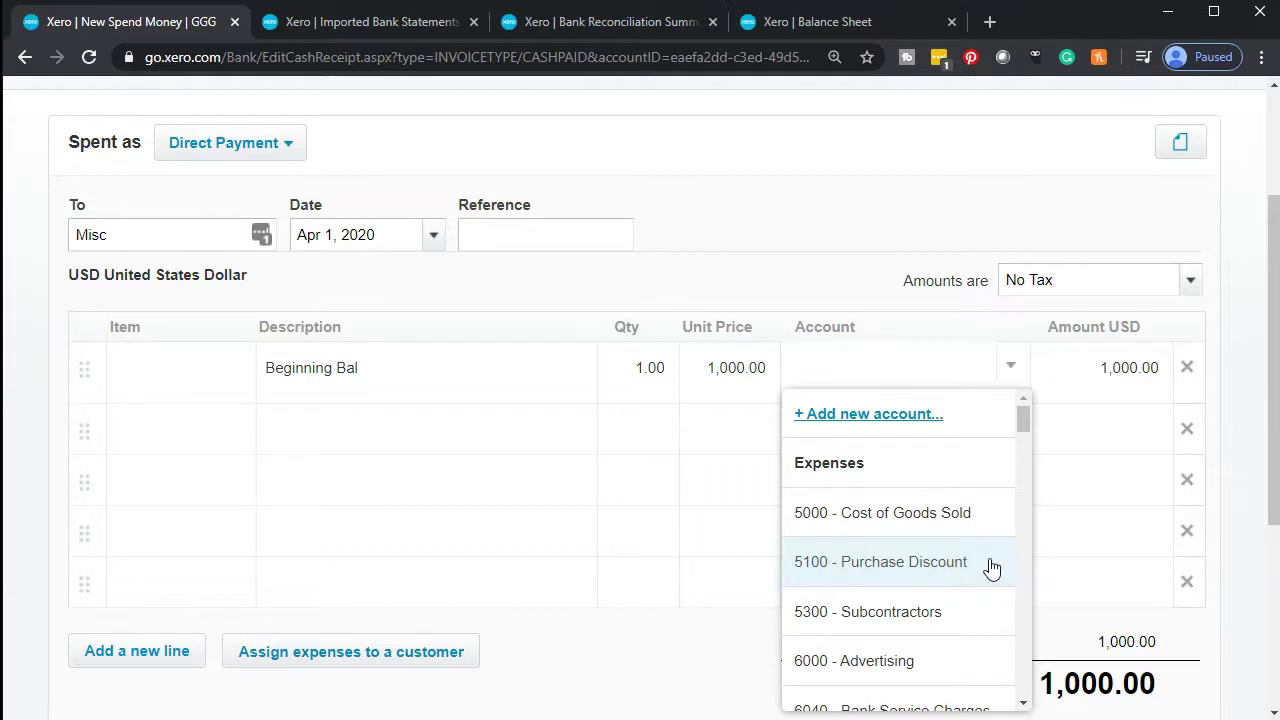
scroll(991, 567, "down", 2)
scroll(991, 567, "down", 5)
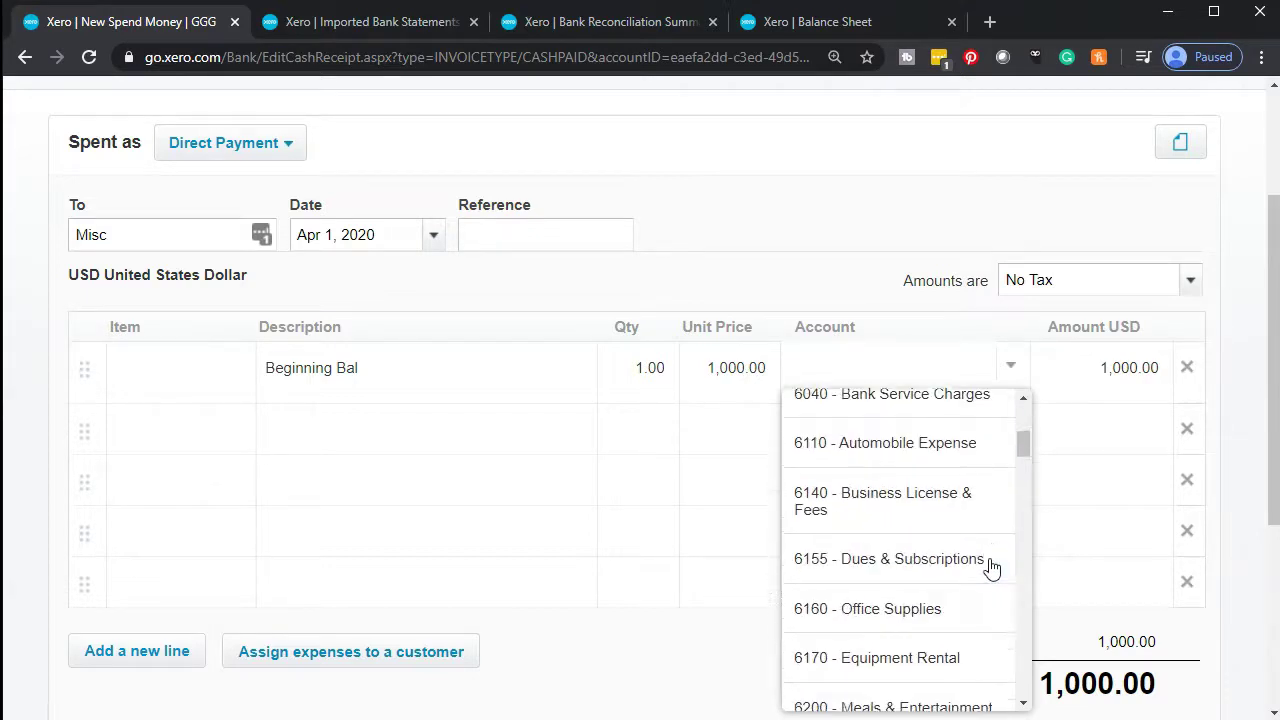
scroll(991, 567, "down", 8)
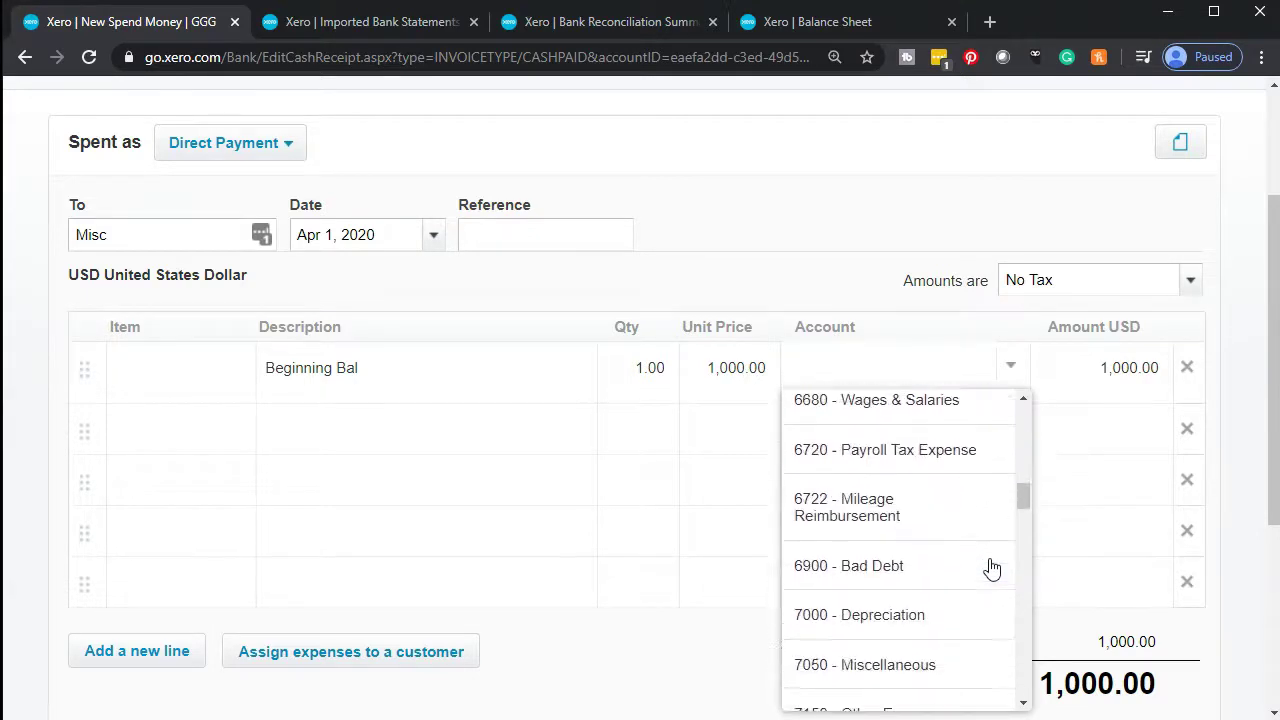
scroll(991, 567, "down", 8)
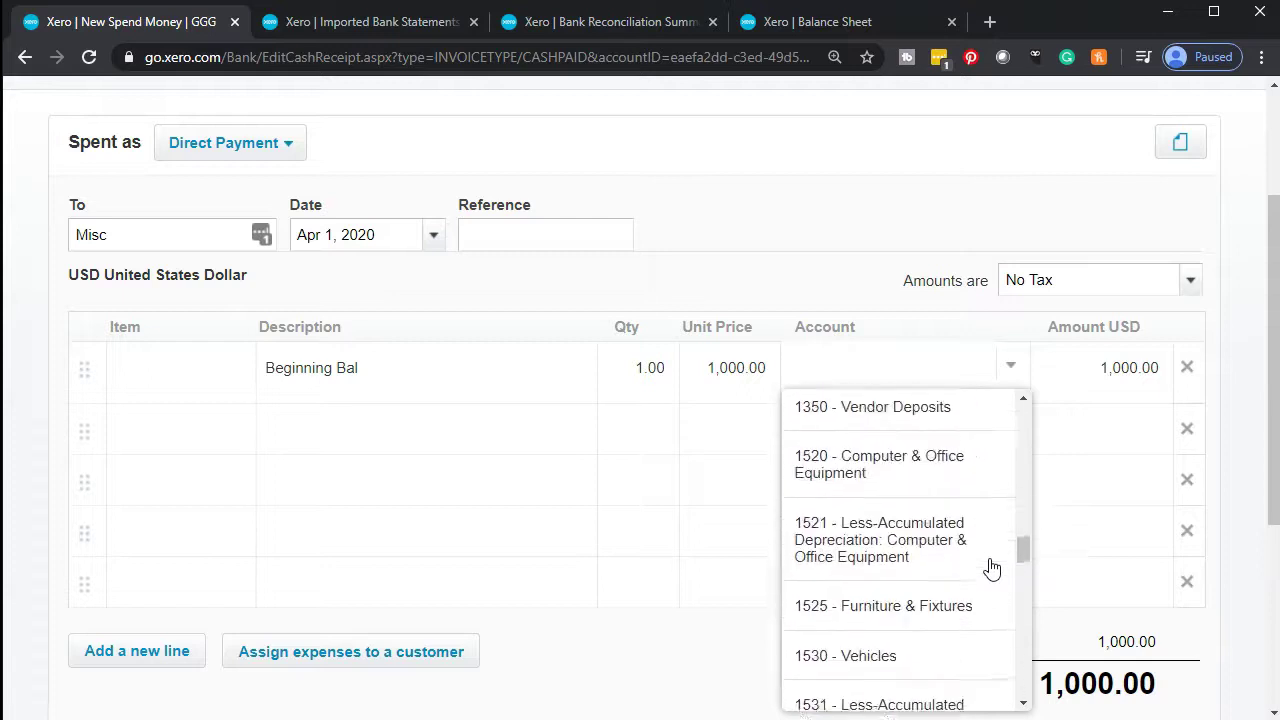
scroll(991, 567, "down", 8)
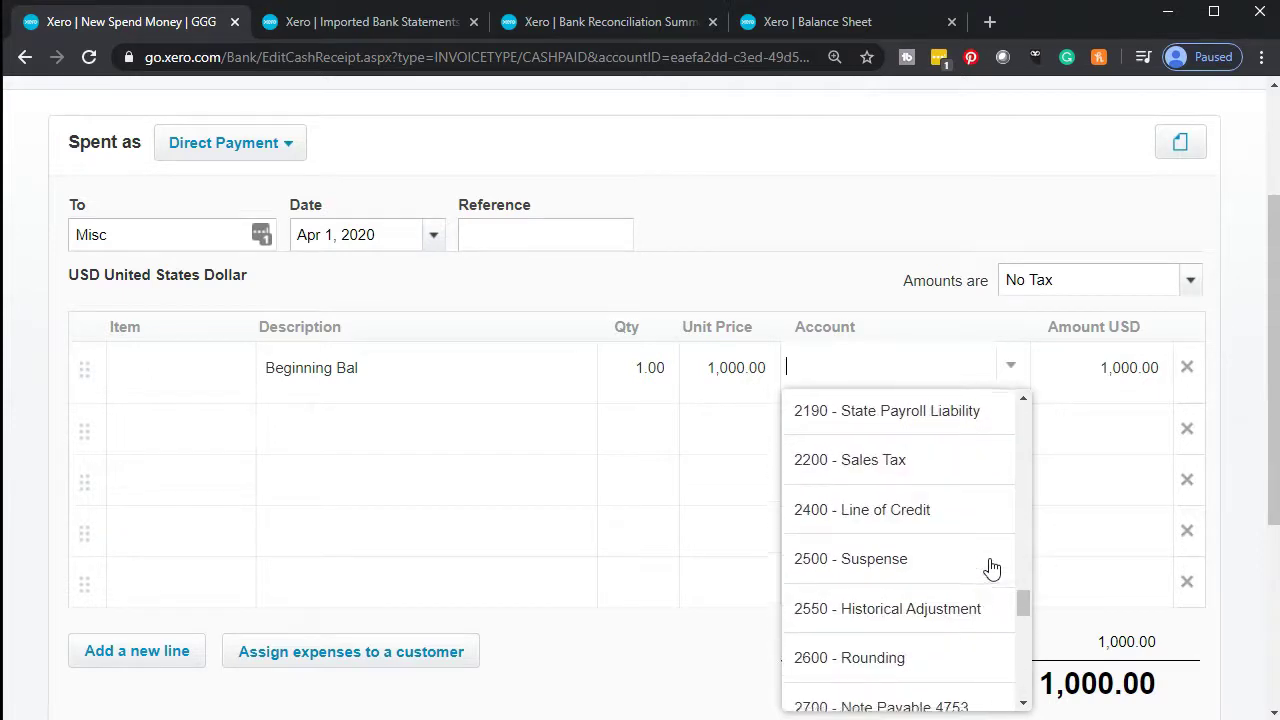
scroll(991, 567, "down", 2)
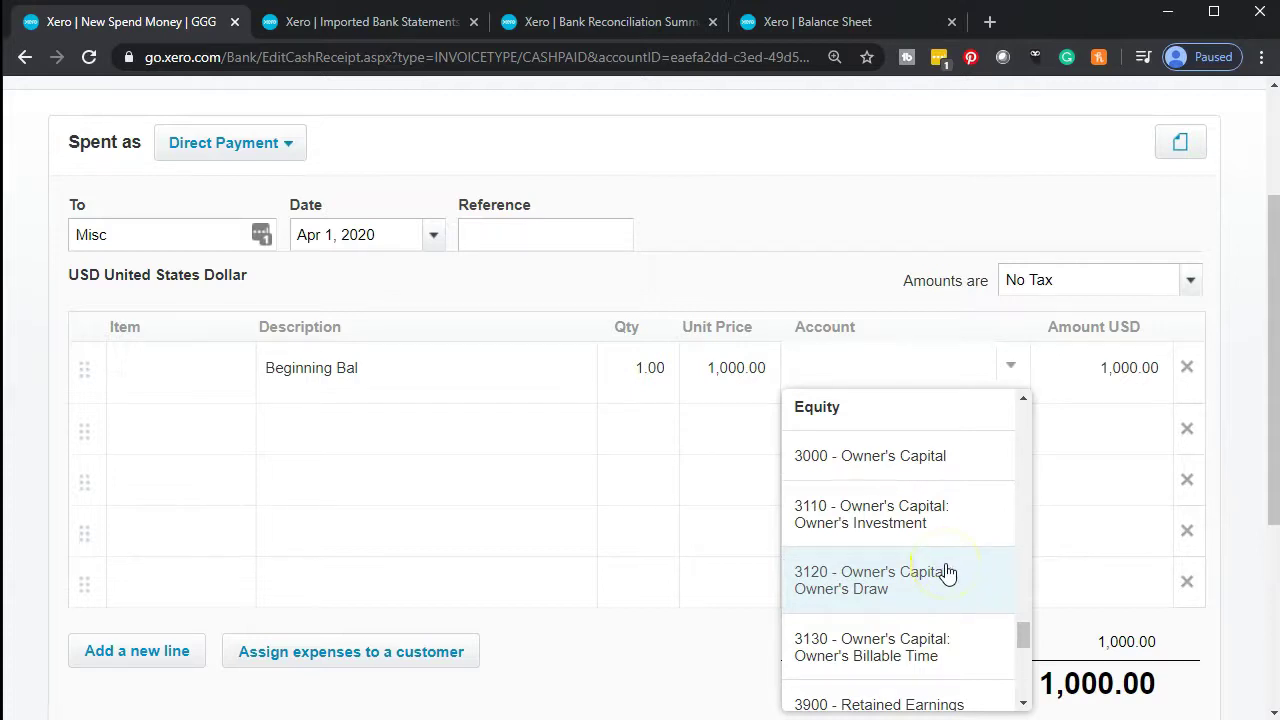
scroll(945, 572, "down", 1)
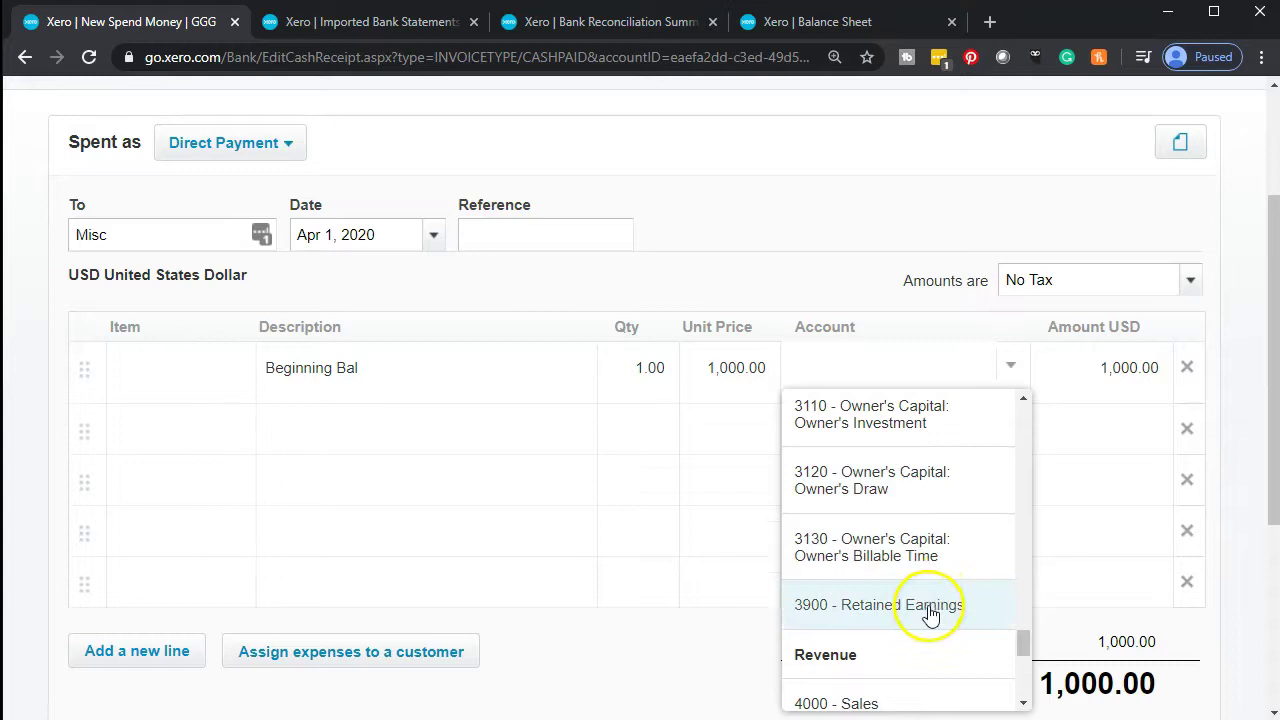
left_click(930, 607)
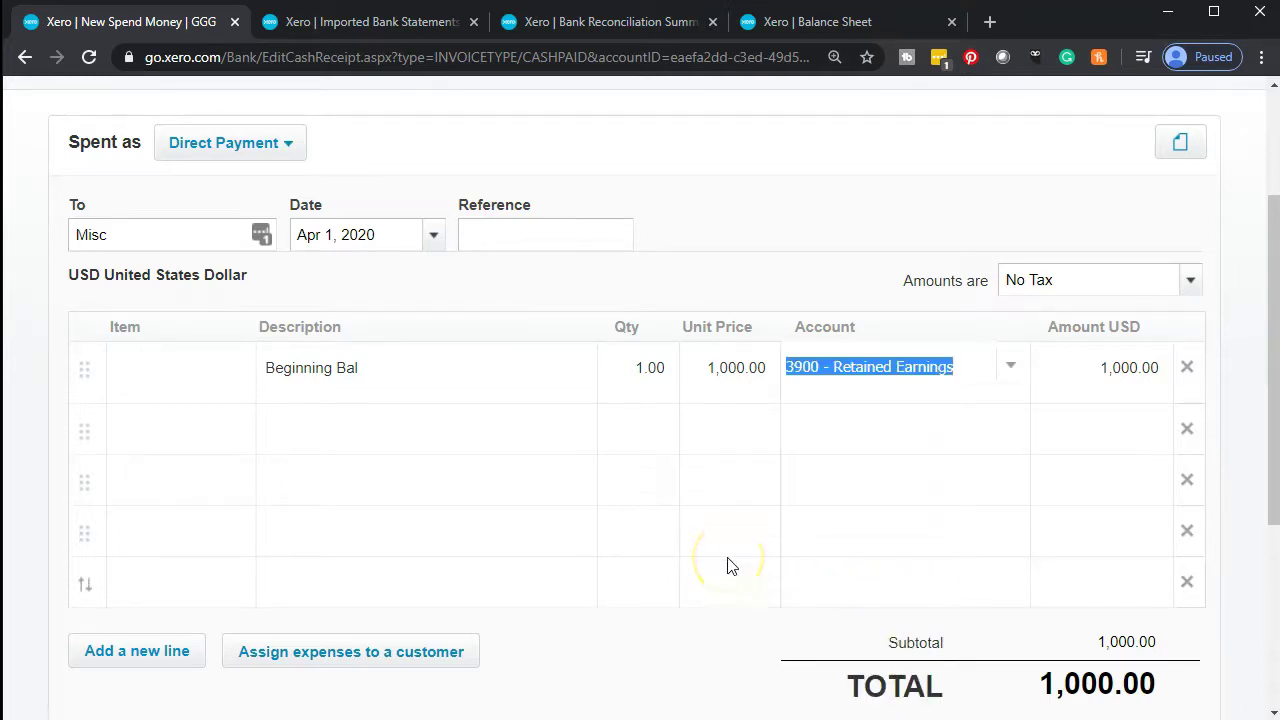
scroll(728, 566, "down", 1)
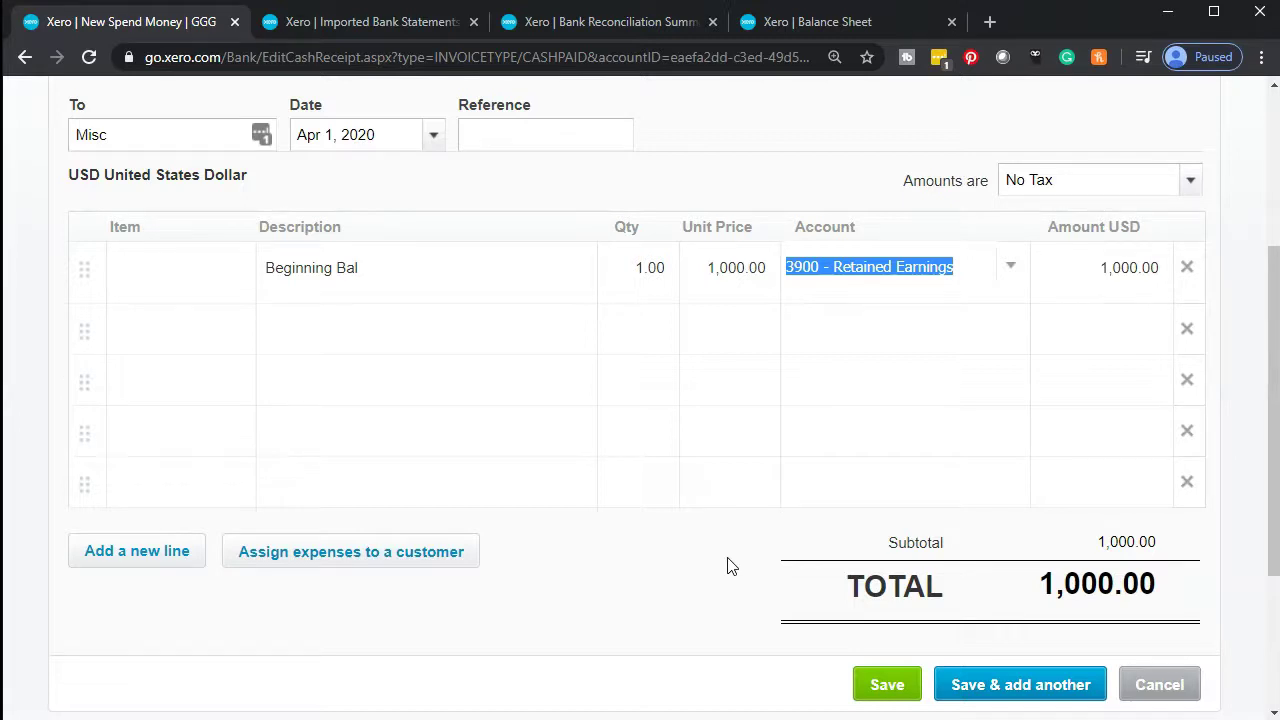
scroll(728, 566, "down", 1)
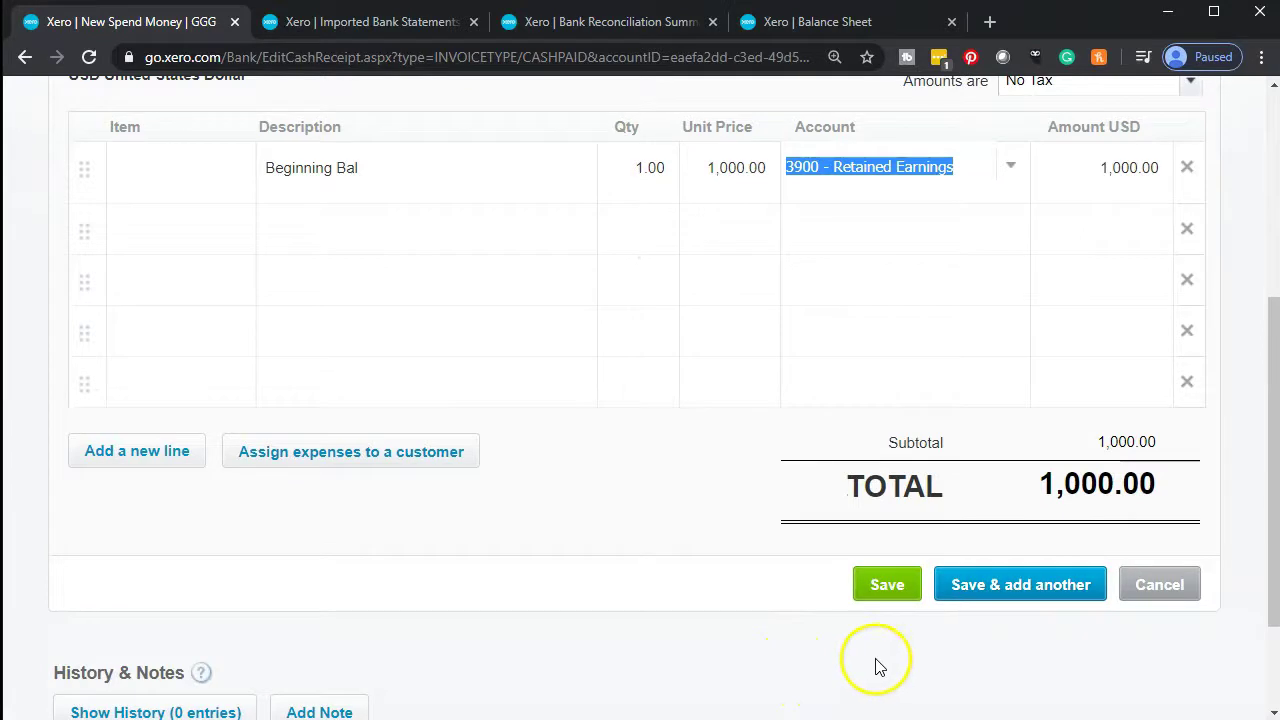
Step: Save the beginning-balance payment and refresh the Balance Sheet to show Amex at 1,250.00
left_click(886, 590)
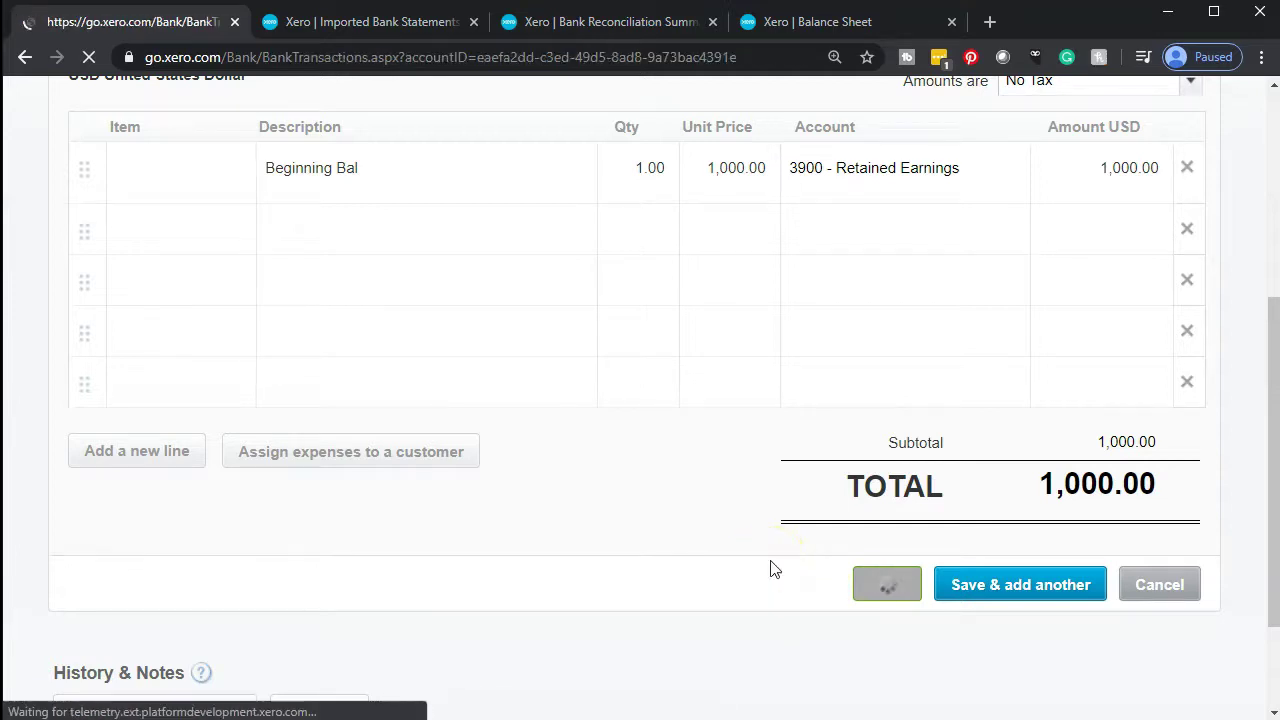
left_click(866, 20)
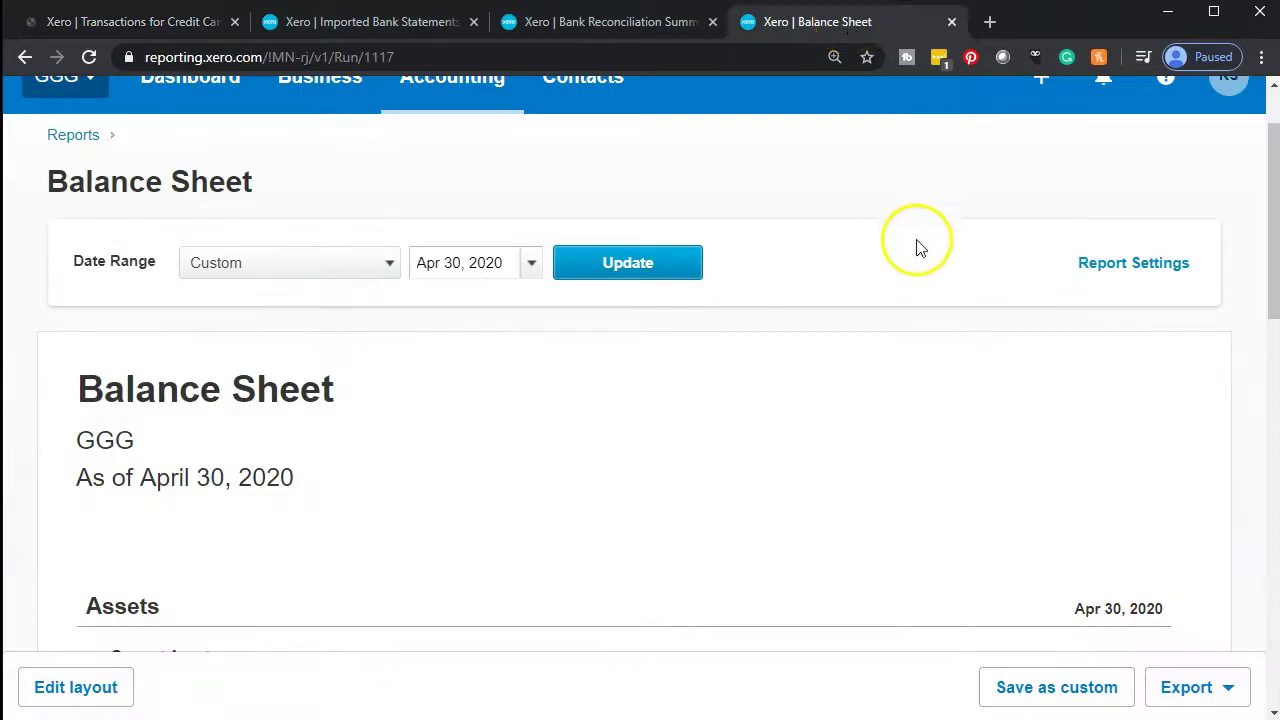
left_click(688, 279)
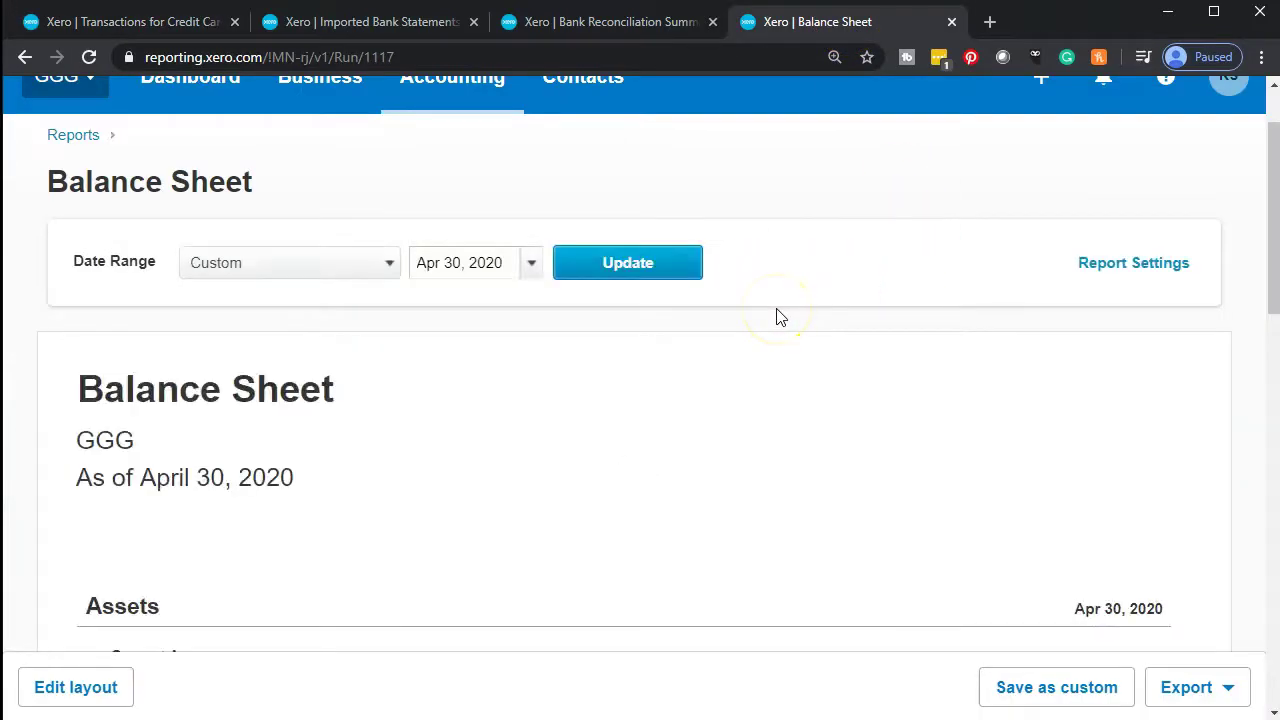
scroll(780, 317, "down", 10)
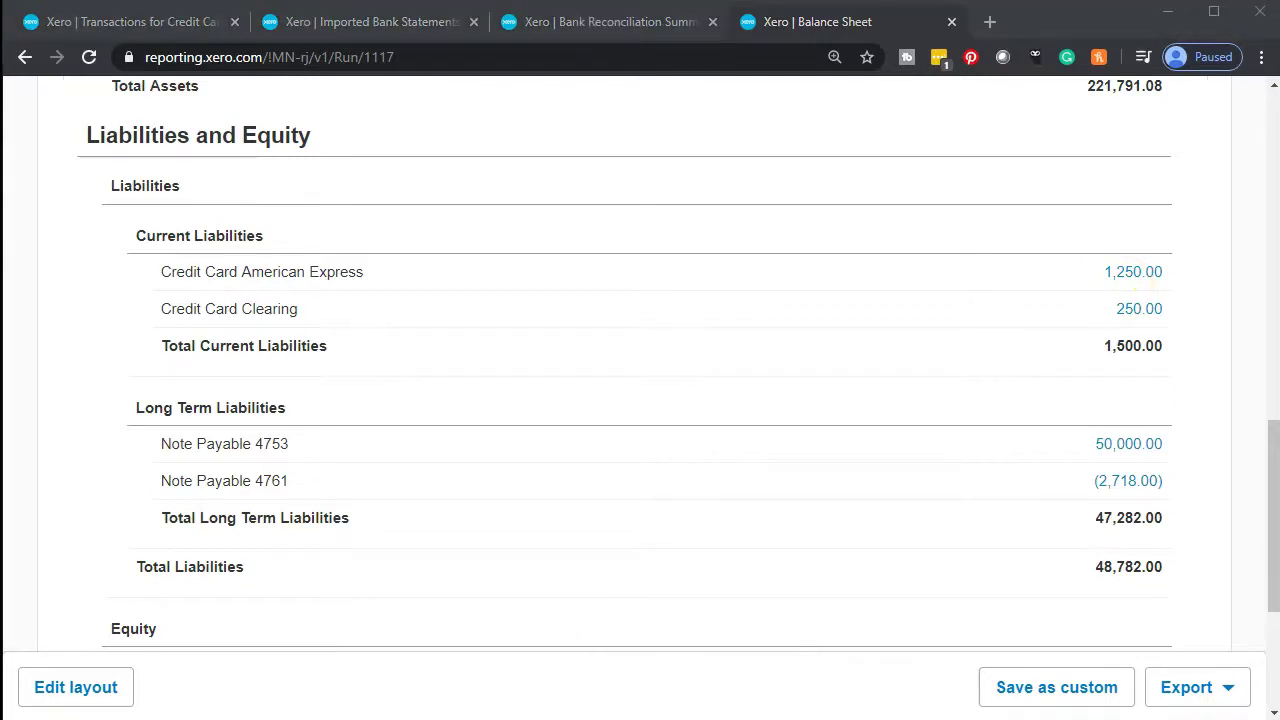
Step: Check the Balance Sheet figure against the April 30 balance of 1,250.00 in Excel
left_click(600, 600)
left_click(600, 449)
left_click(608, 412)
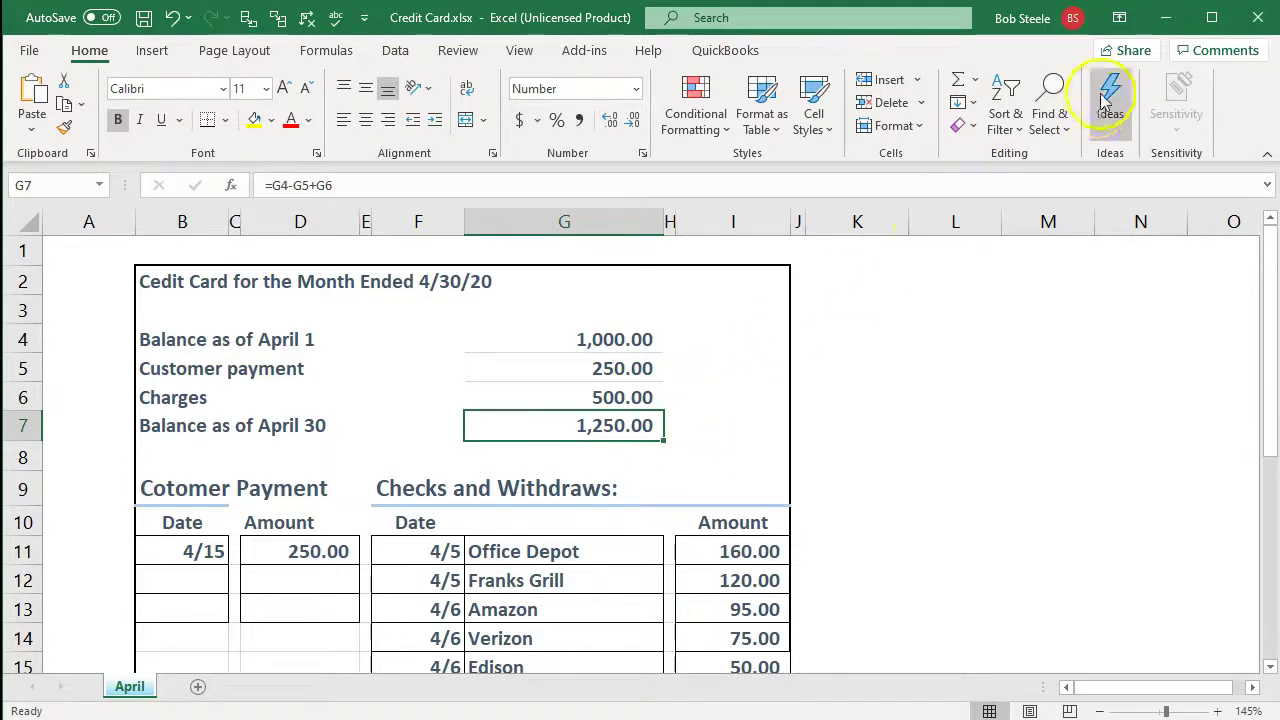
left_click(1168, 19)
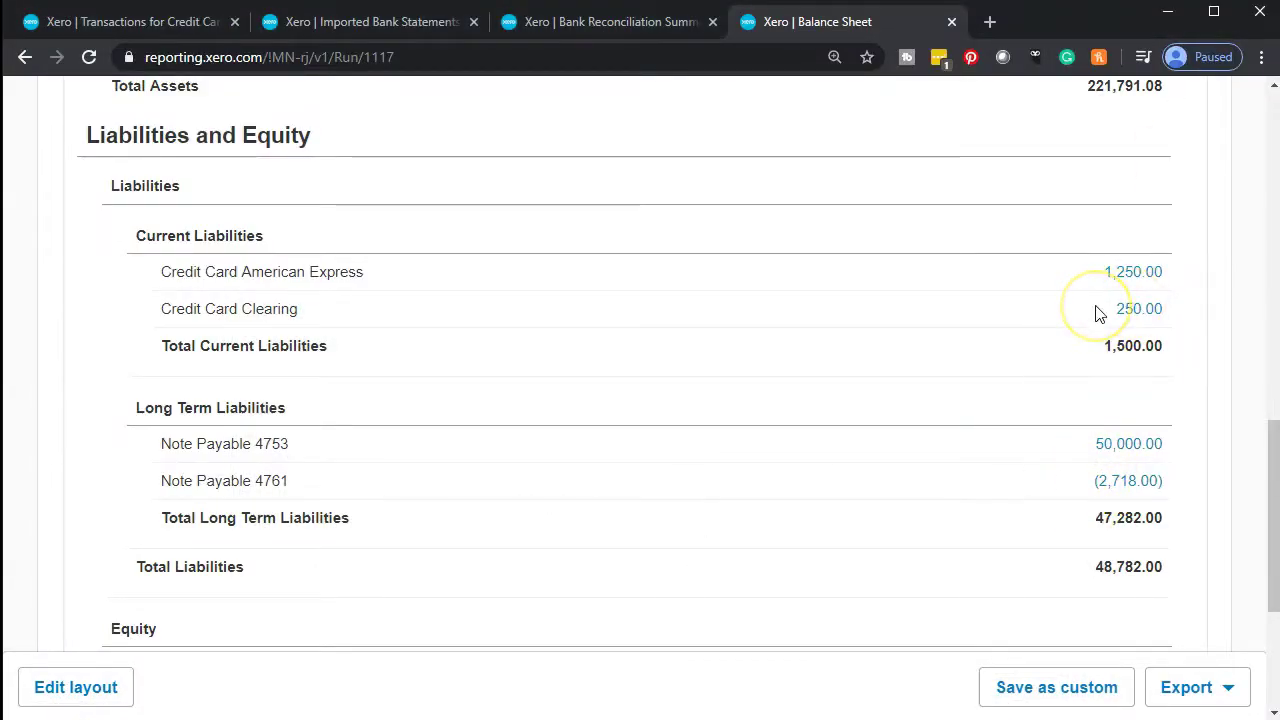
scroll(1040, 335, "down", 3)
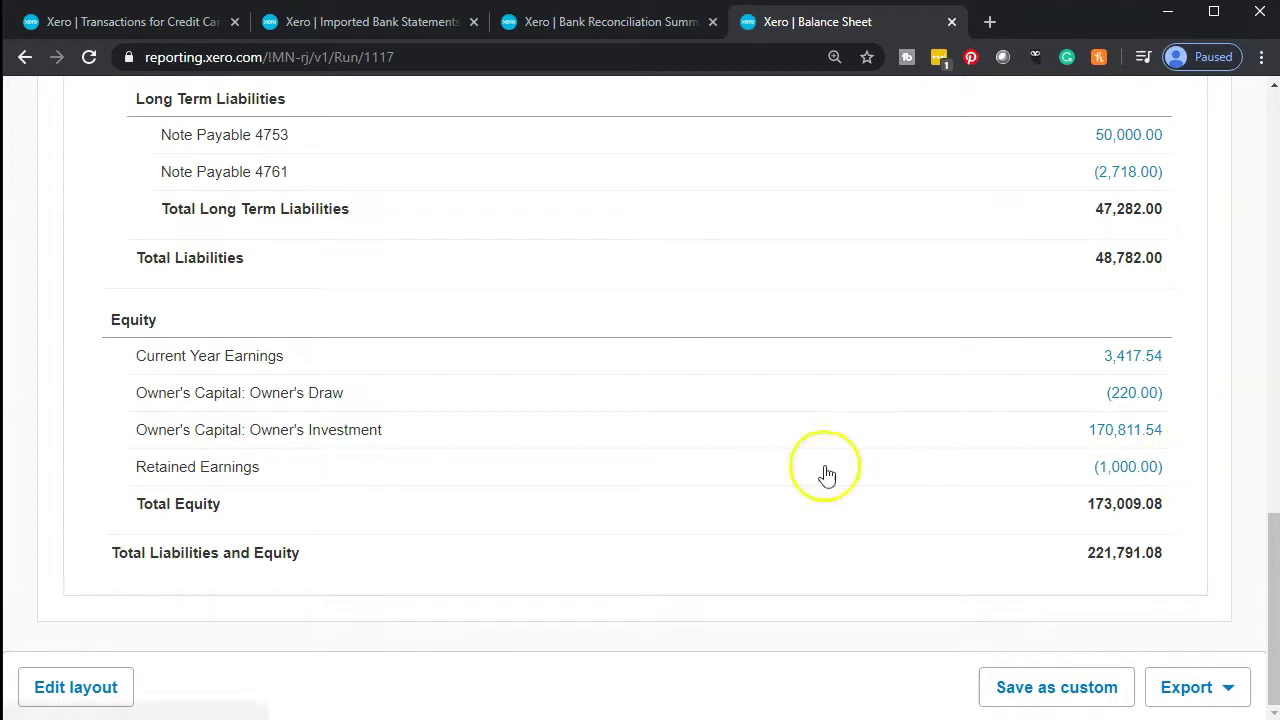
scroll(309, 457, "up", 15)
scroll(309, 457, "up", 2)
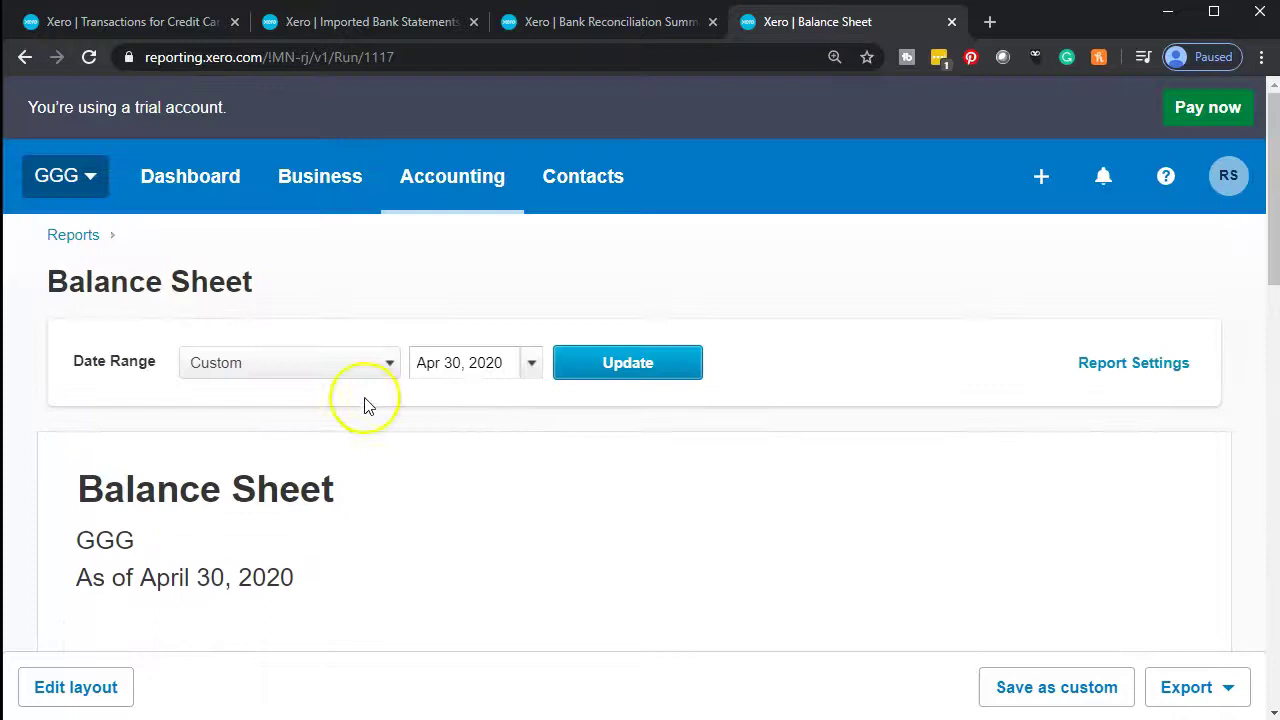
left_click(555, 28)
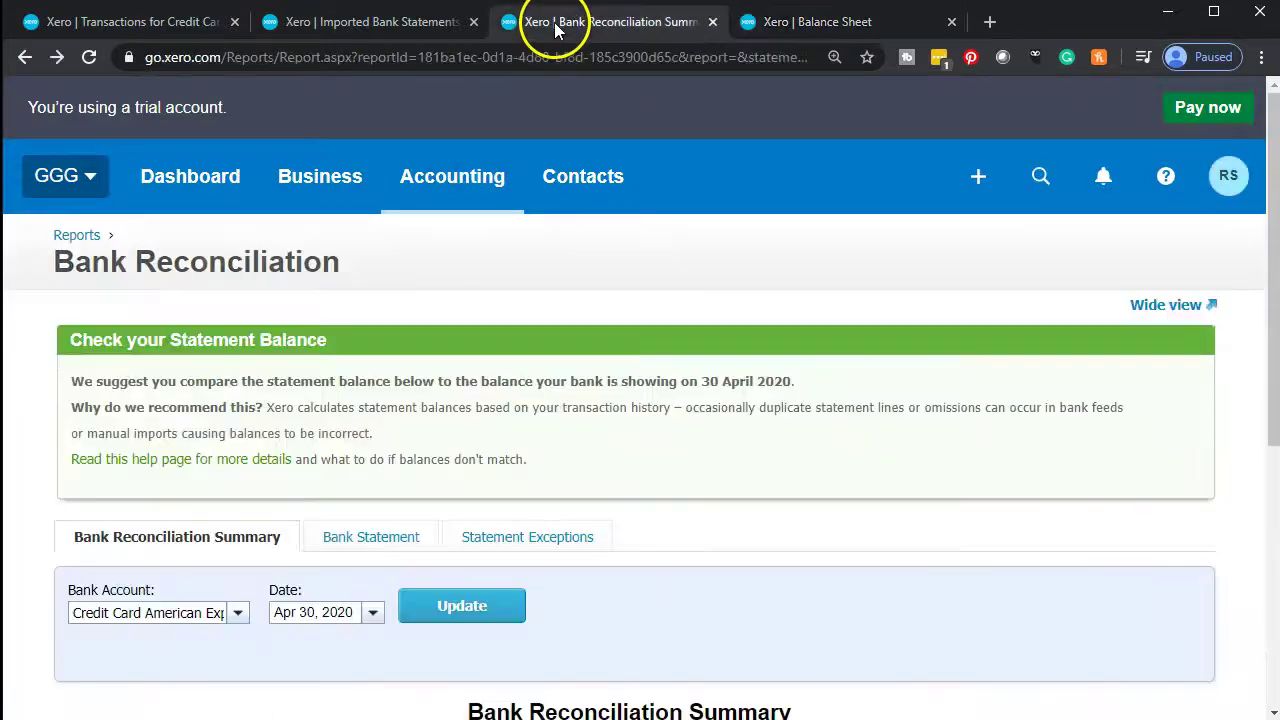
Step: Update the 30 April reconciliation summary, showing the 1,000.00 Misc outstanding payment, and compare with Excel
scroll(434, 240, "down", 4)
scroll(434, 240, "down", 1)
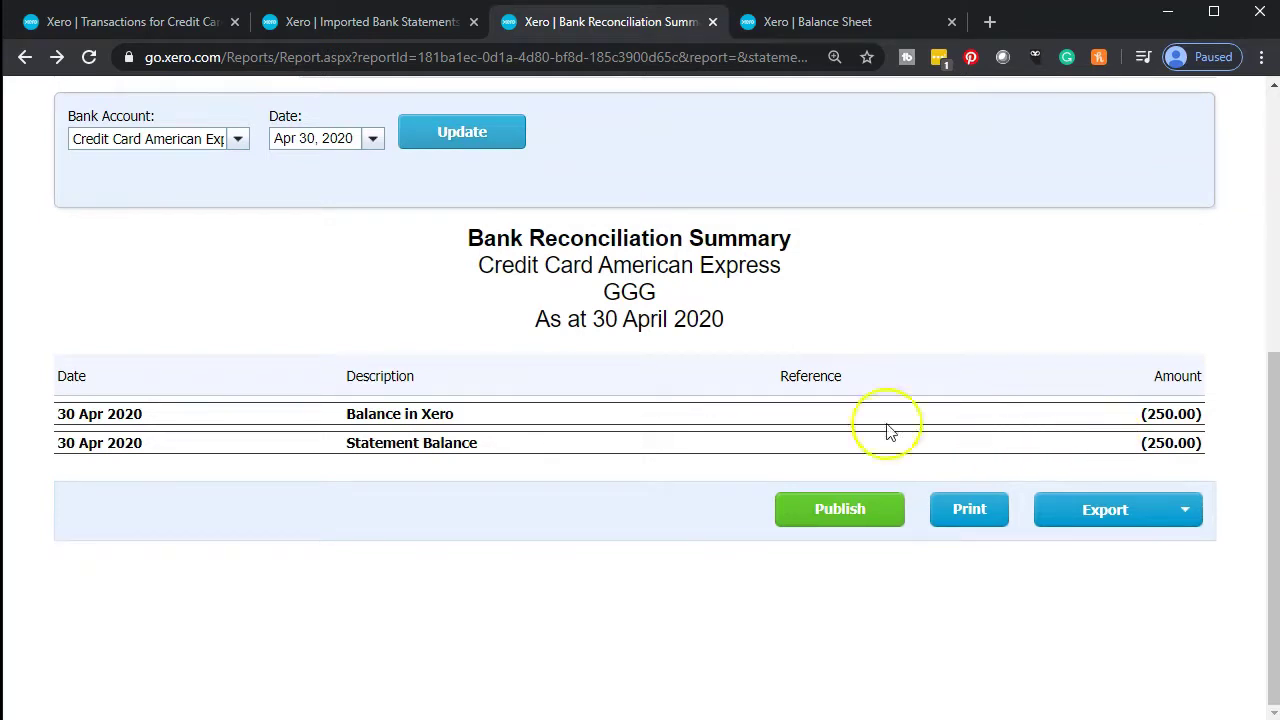
left_click(464, 132)
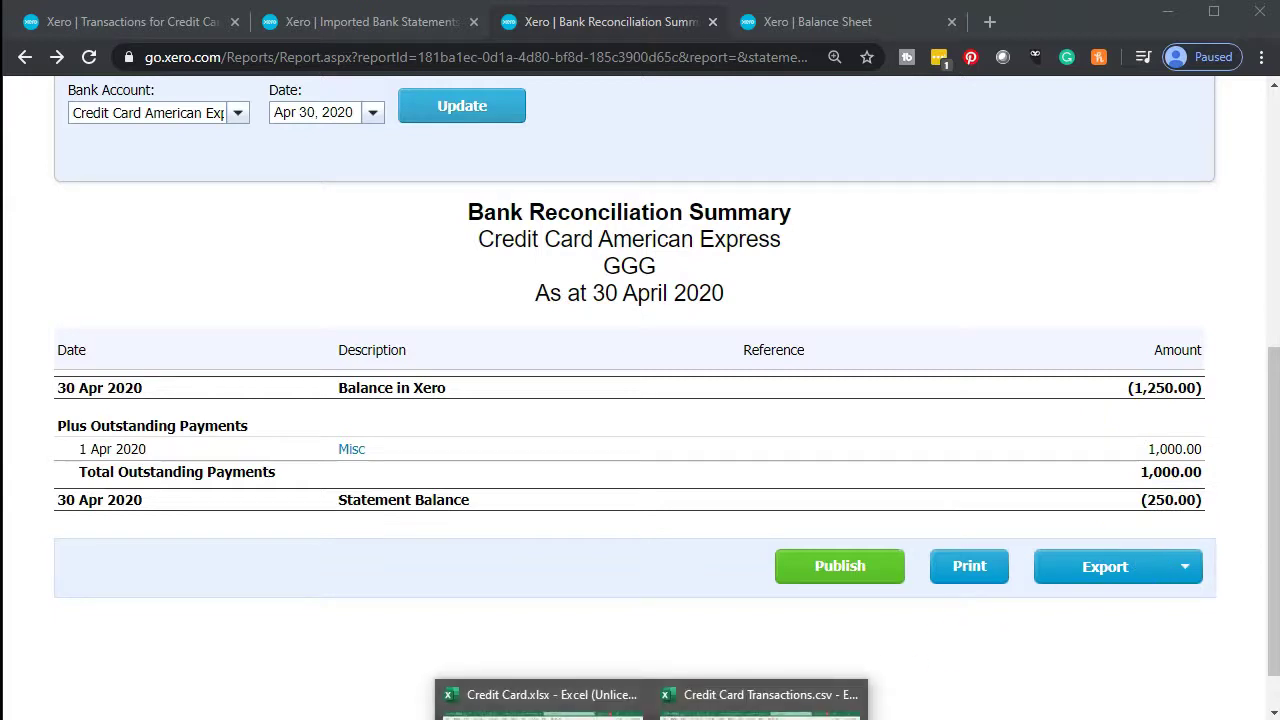
left_click(540, 697)
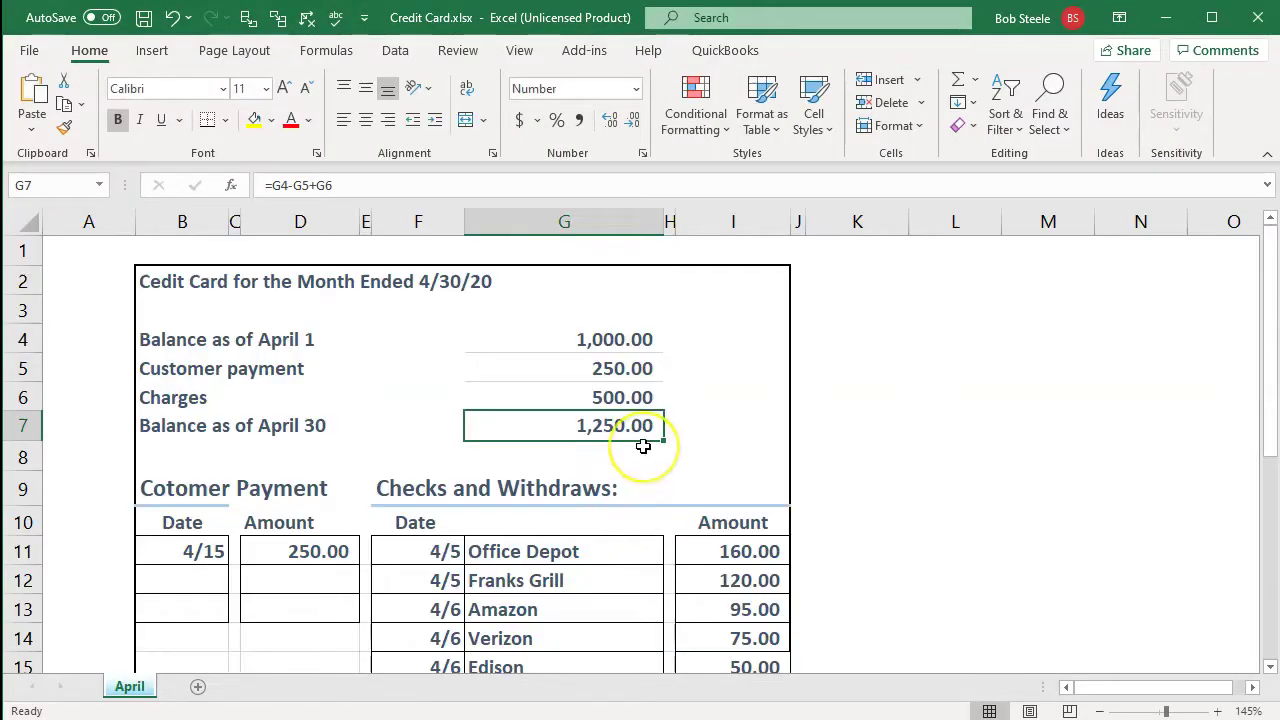
left_click(1166, 18)
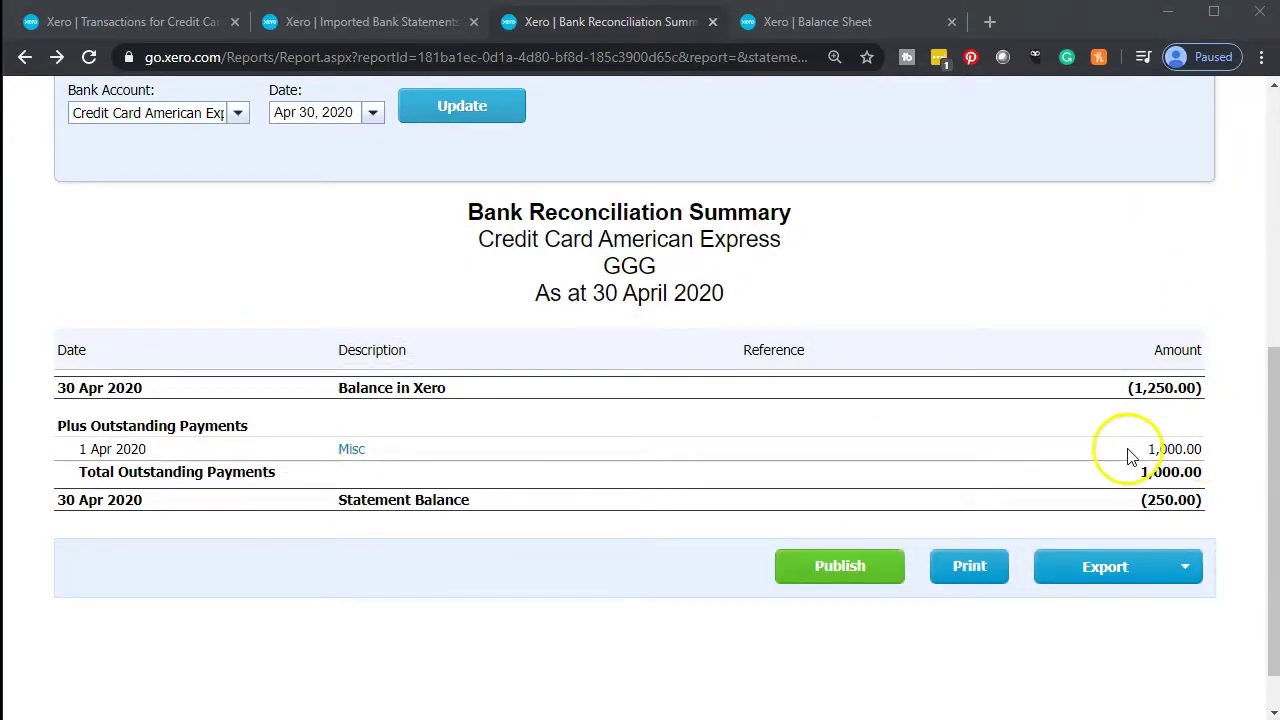
scroll(350, 451, "up", 4)
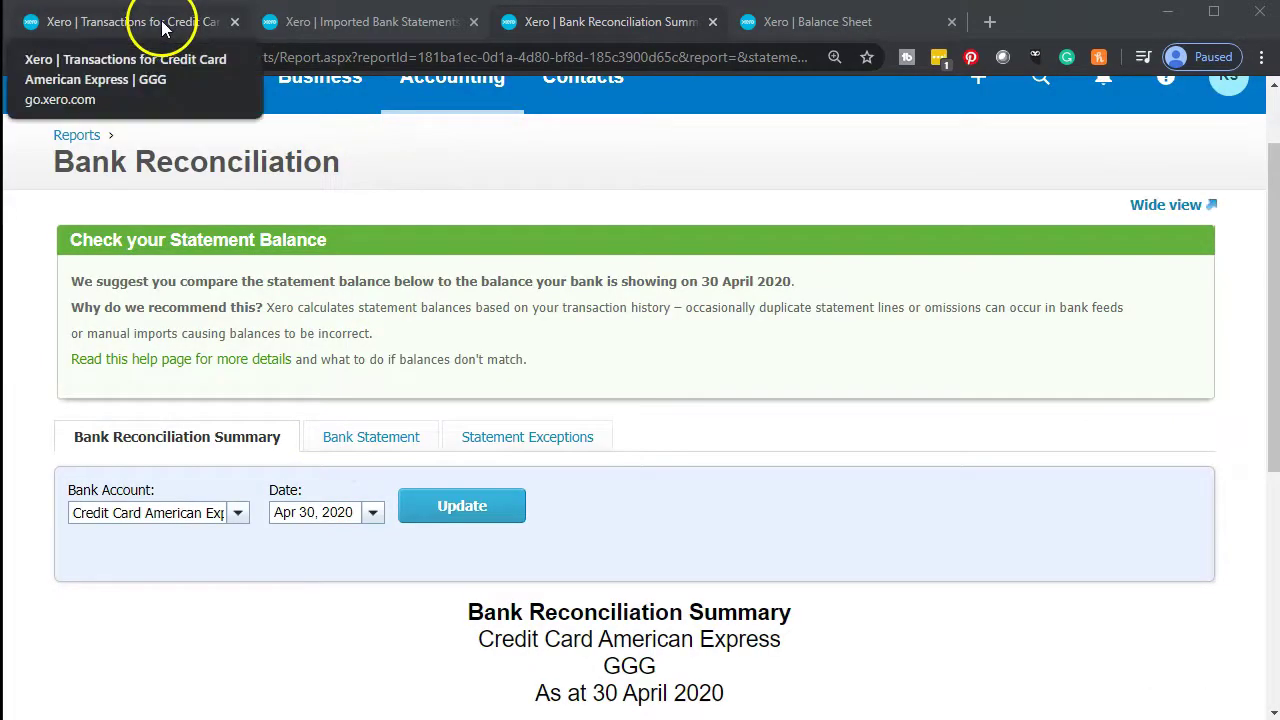
Step: Check the Amex account's reconciliation status on the bank accounts page
left_click(335, 27)
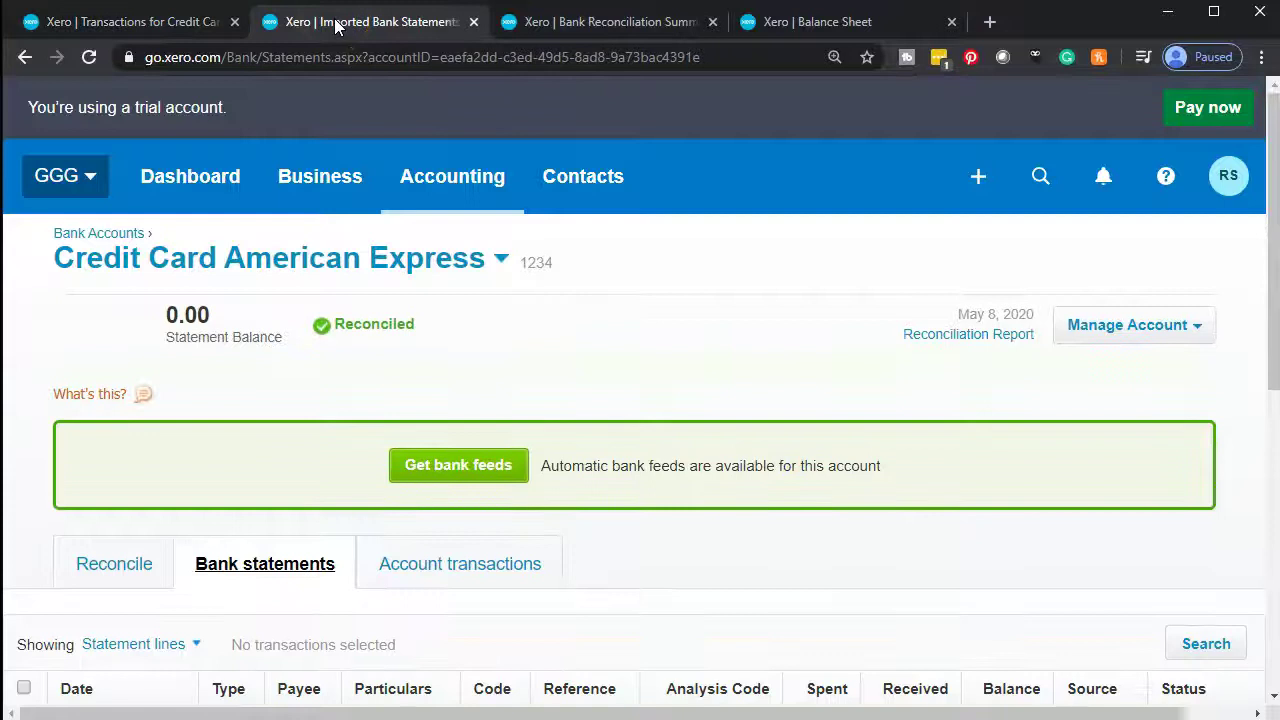
scroll(266, 240, "down", 3)
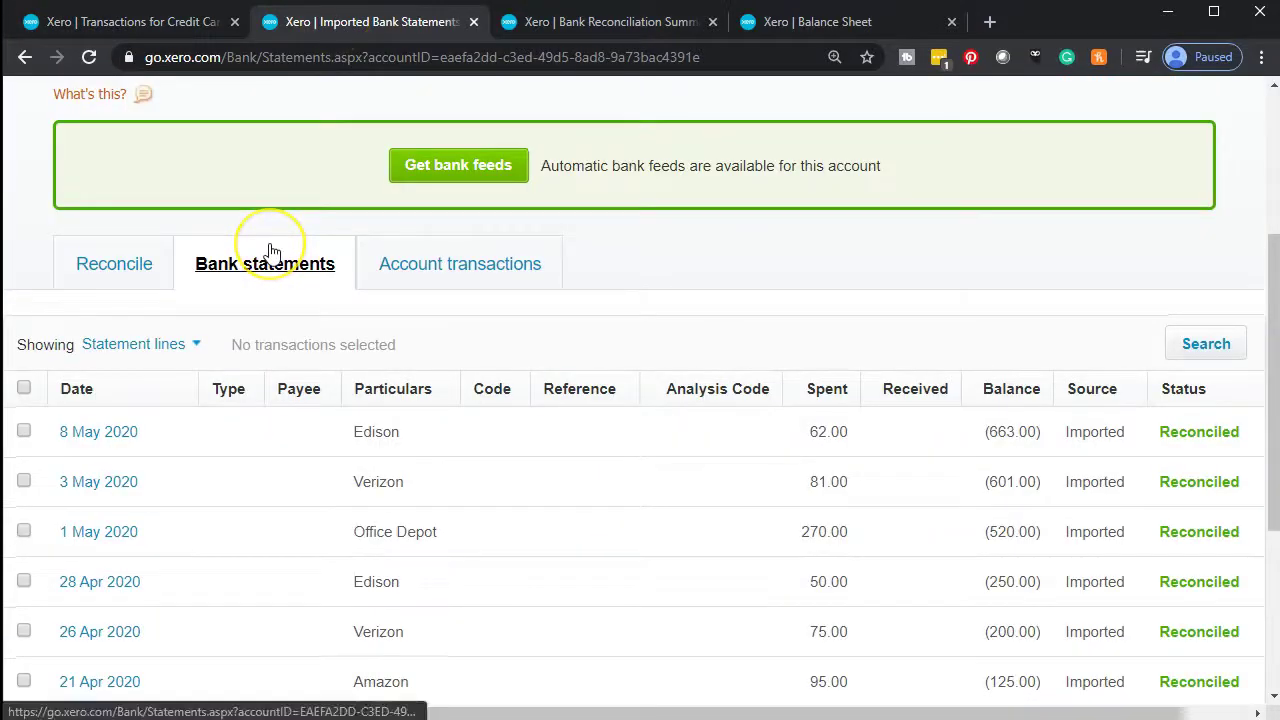
scroll(270, 250, "down", 3)
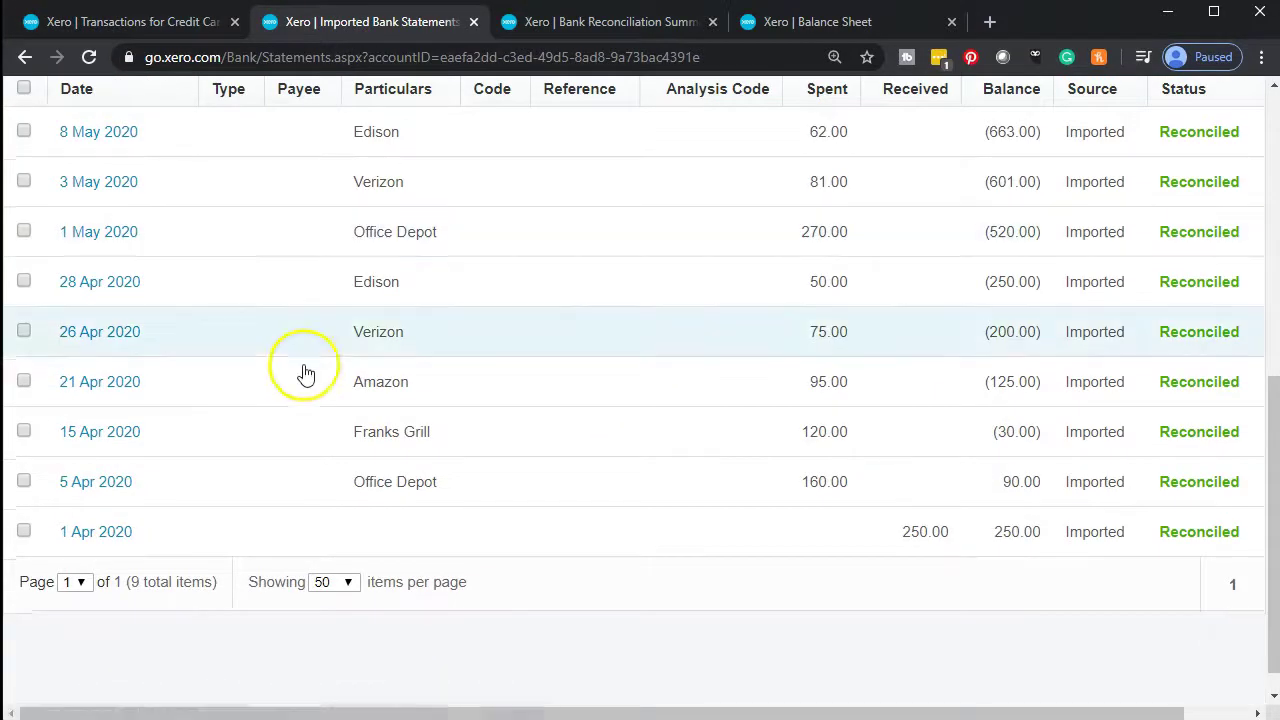
scroll(315, 410, "up", 4)
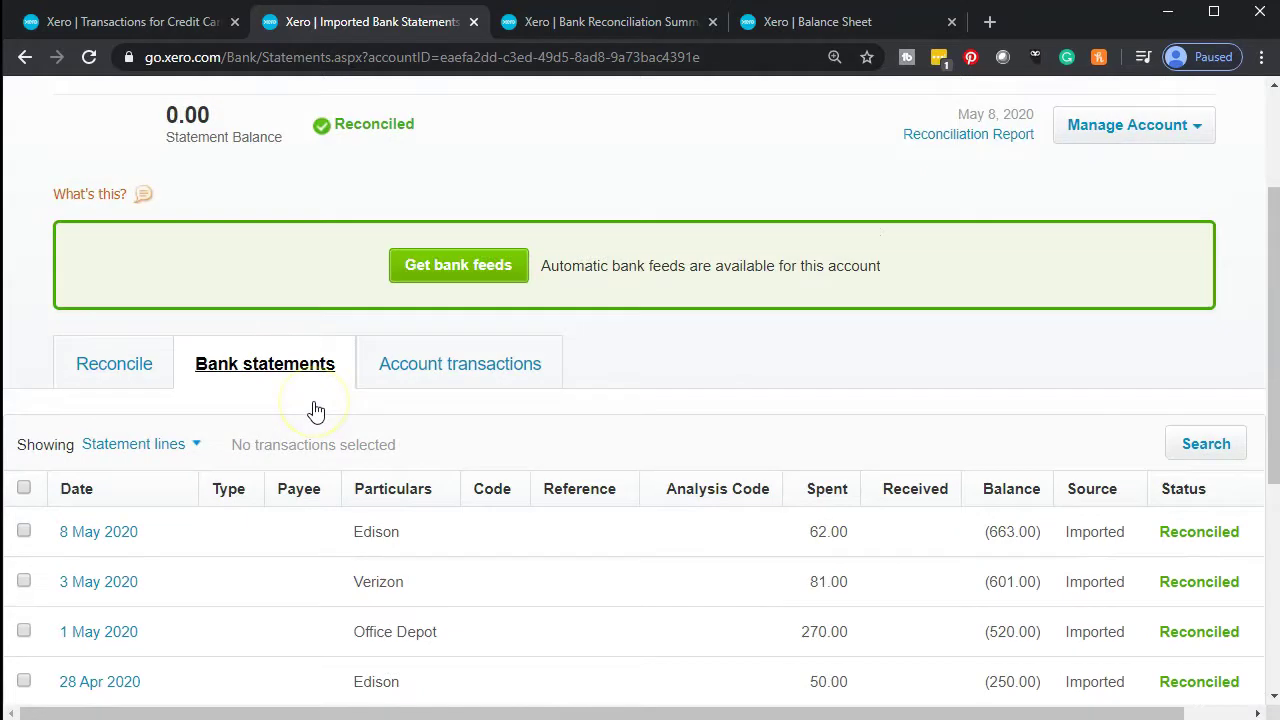
left_click(126, 385)
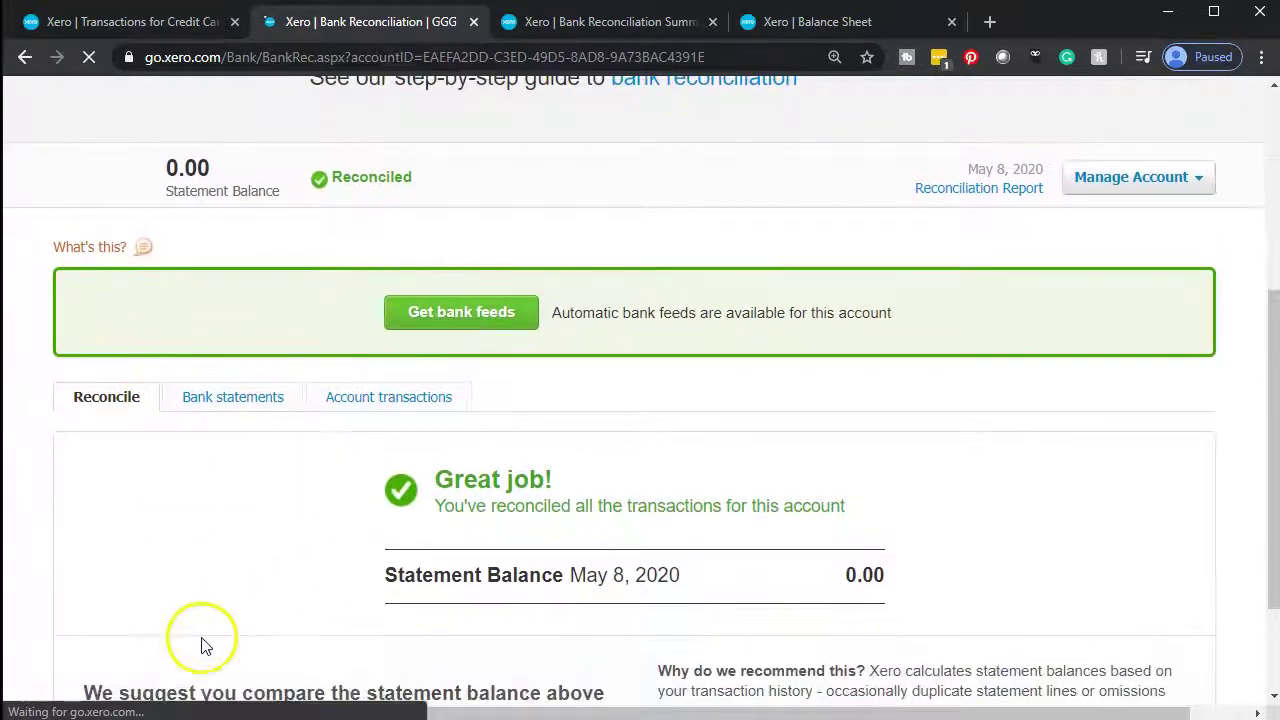
Step: Open the Credit Card American Express account's transaction list
scroll(300, 586, "down", 2)
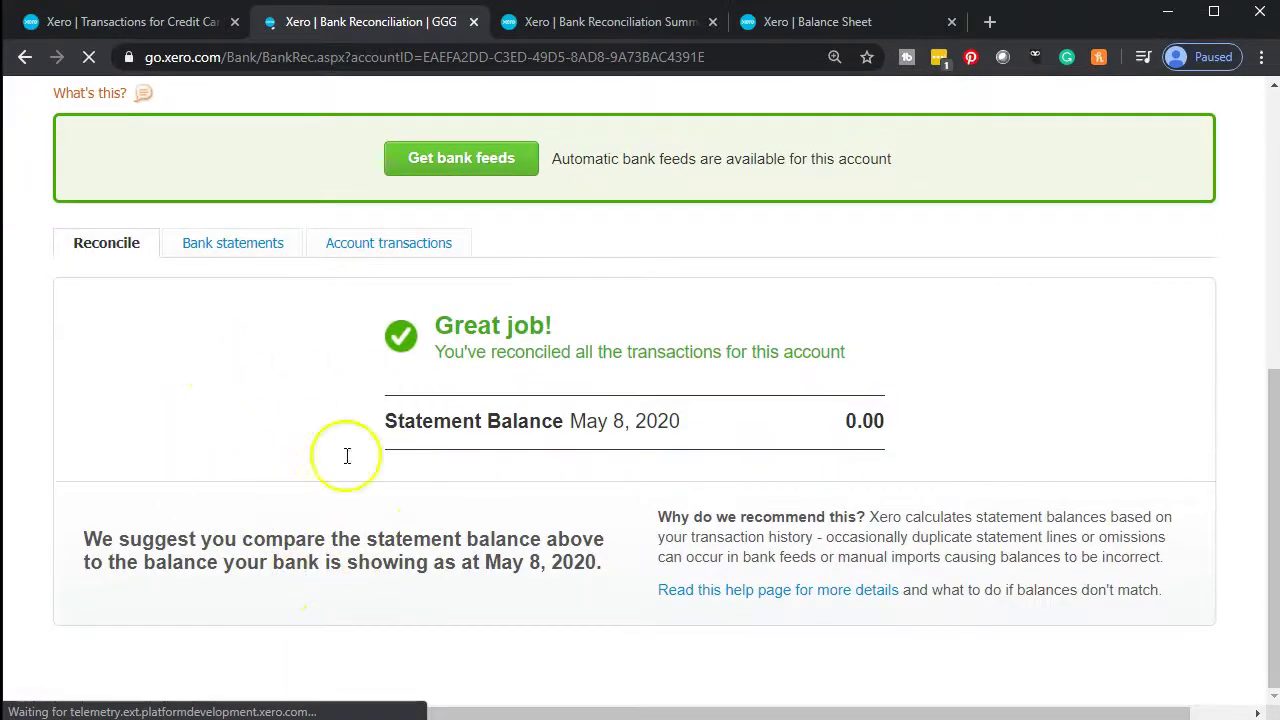
left_click(242, 253)
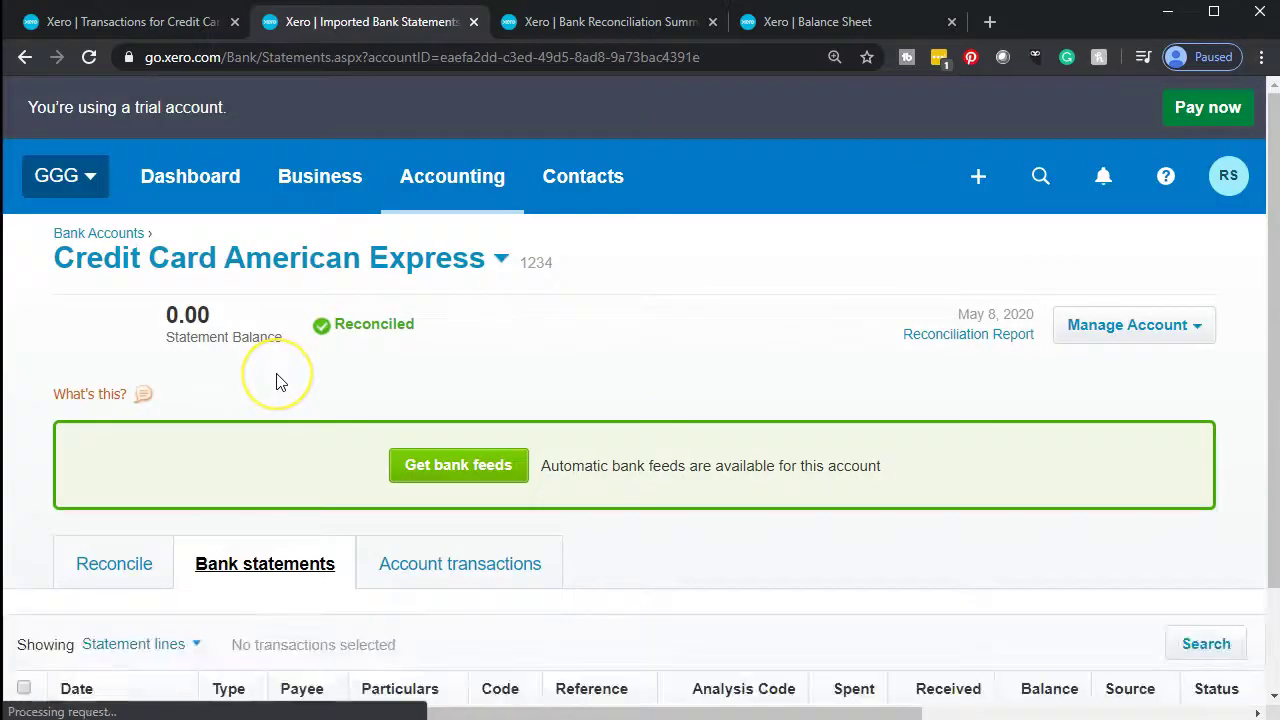
scroll(277, 380, "down", 2)
scroll(280, 383, "down", 2)
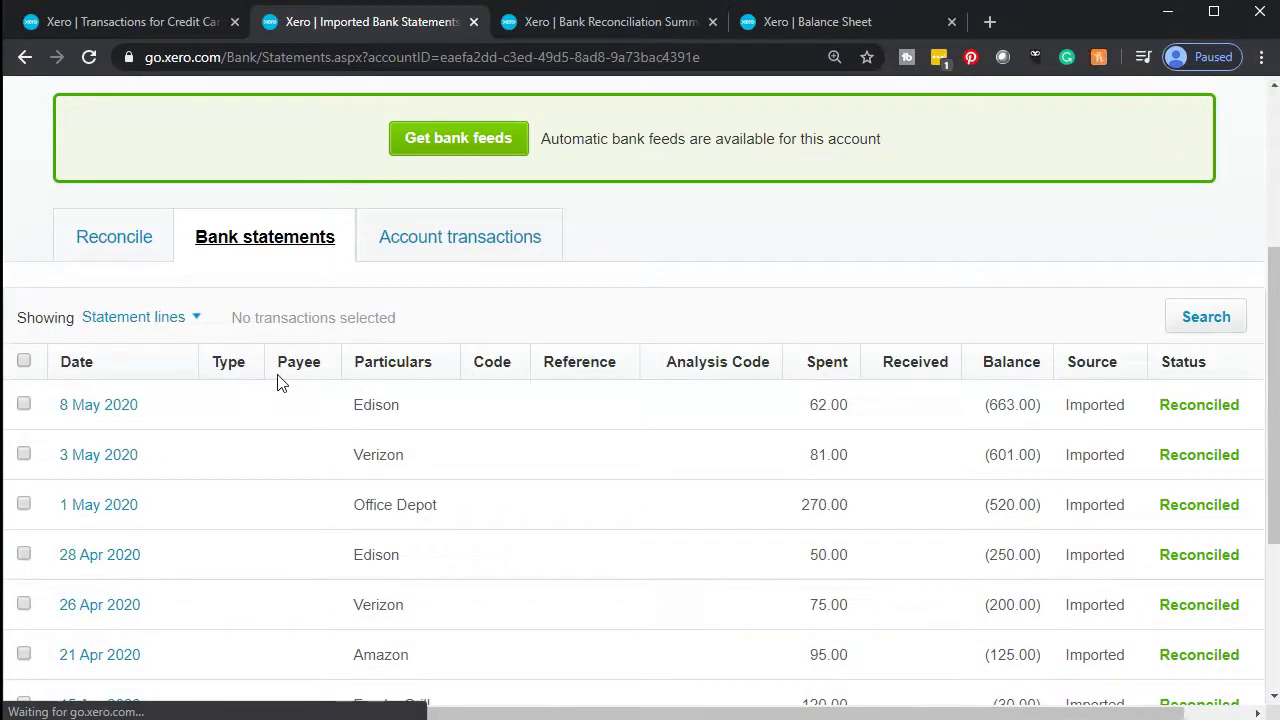
left_click(268, 322)
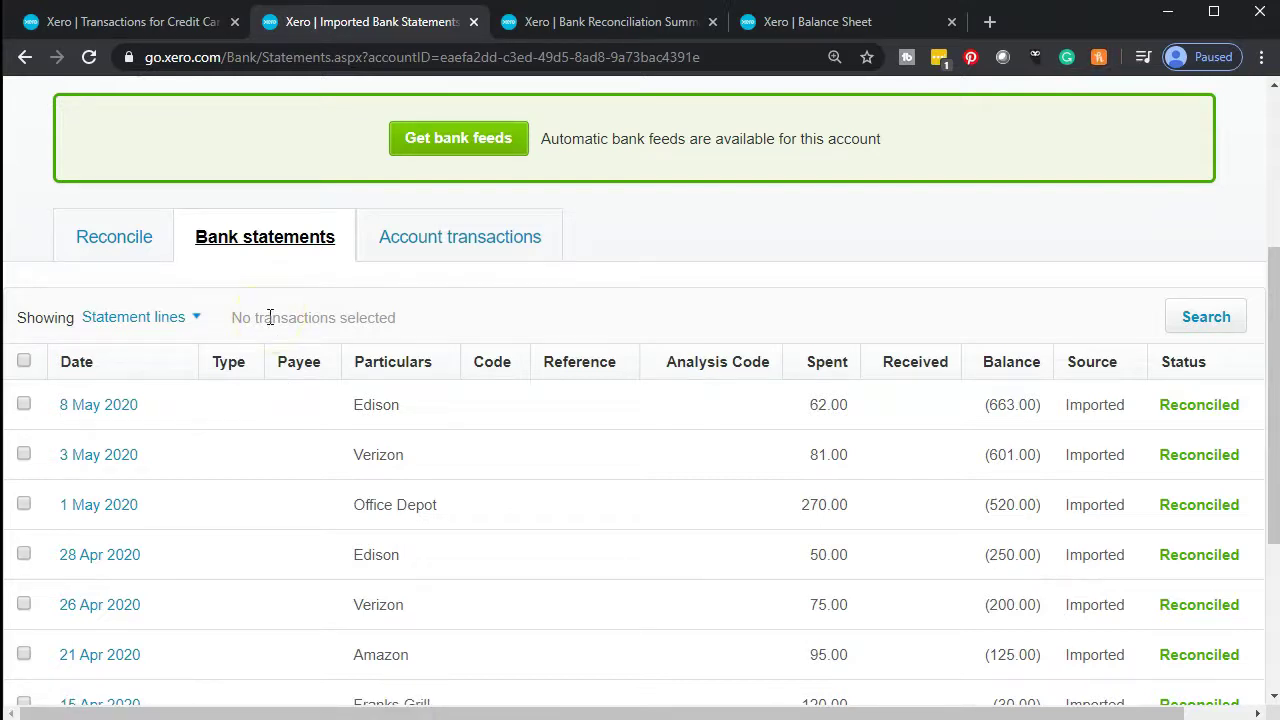
left_click(467, 247)
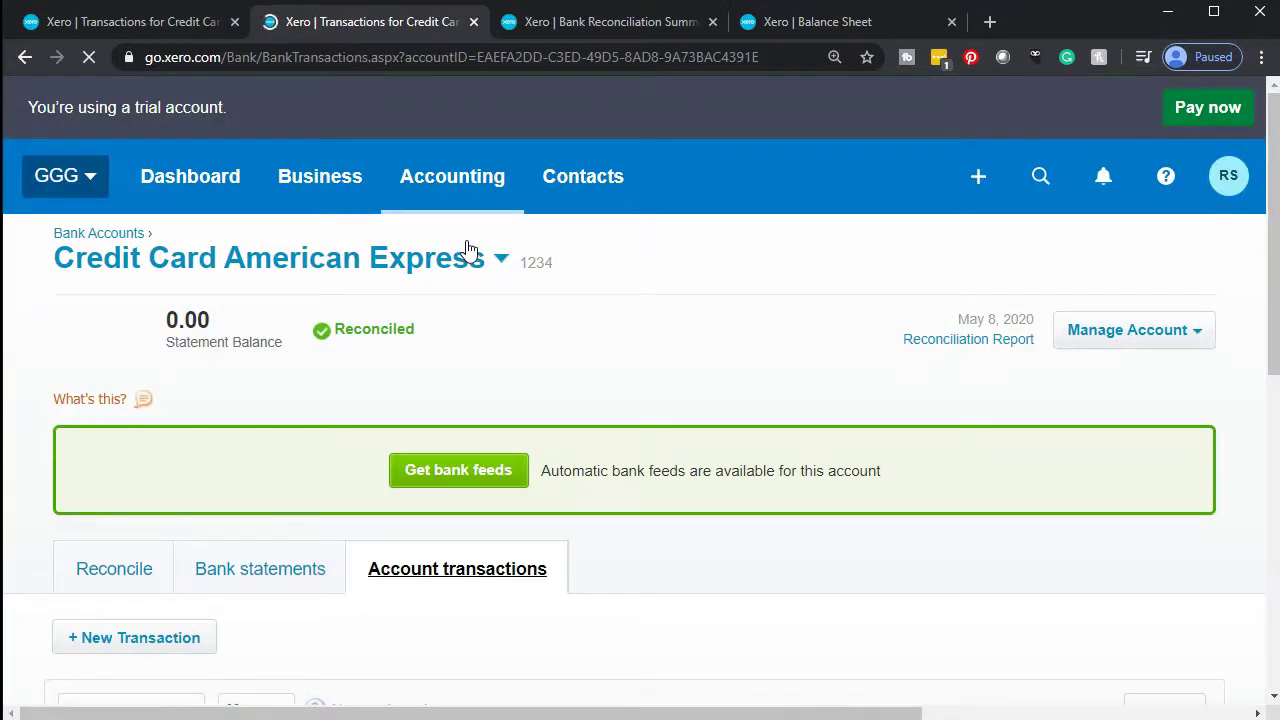
left_click(424, 228)
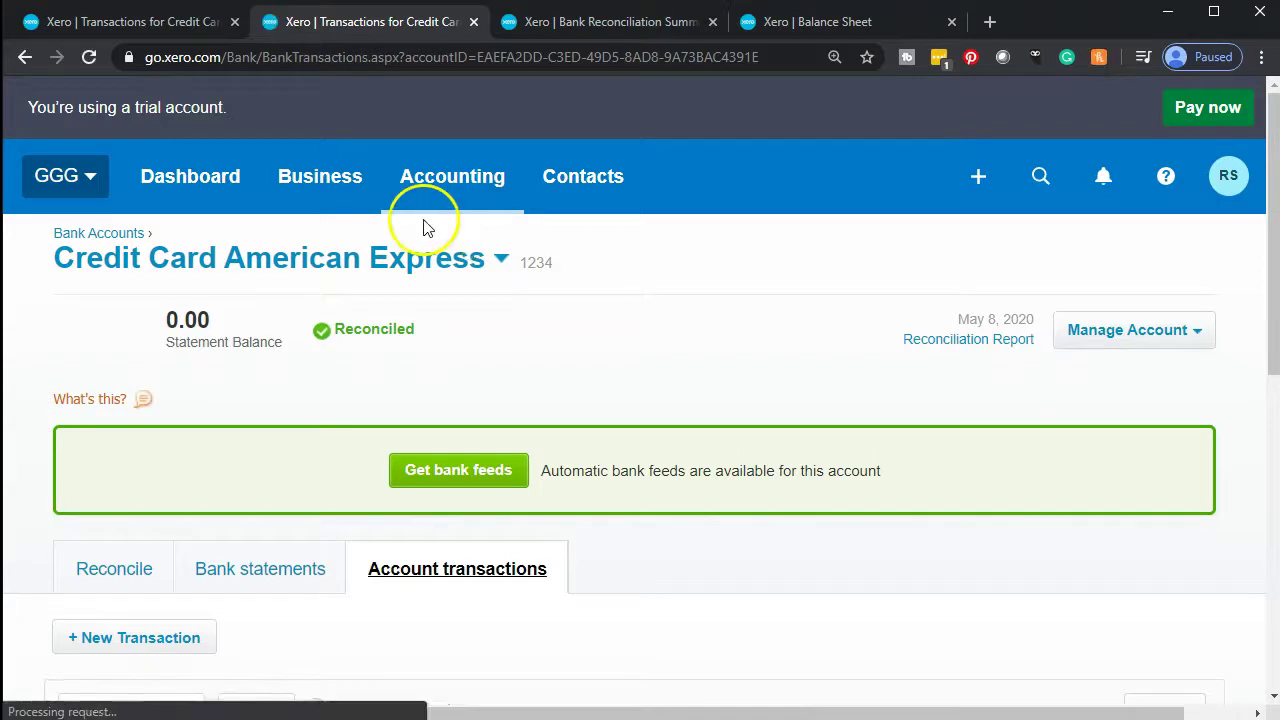
scroll(450, 258, "down", 3)
scroll(457, 284, "down", 2)
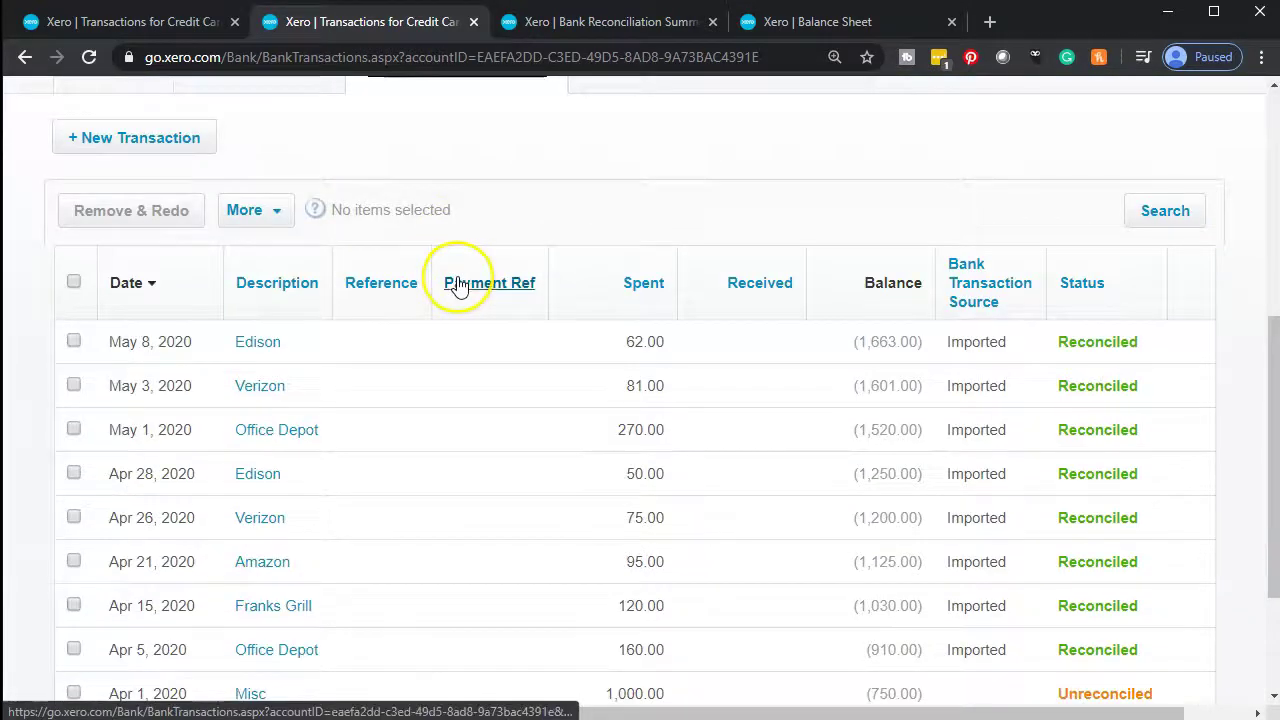
scroll(457, 285, "down", 2)
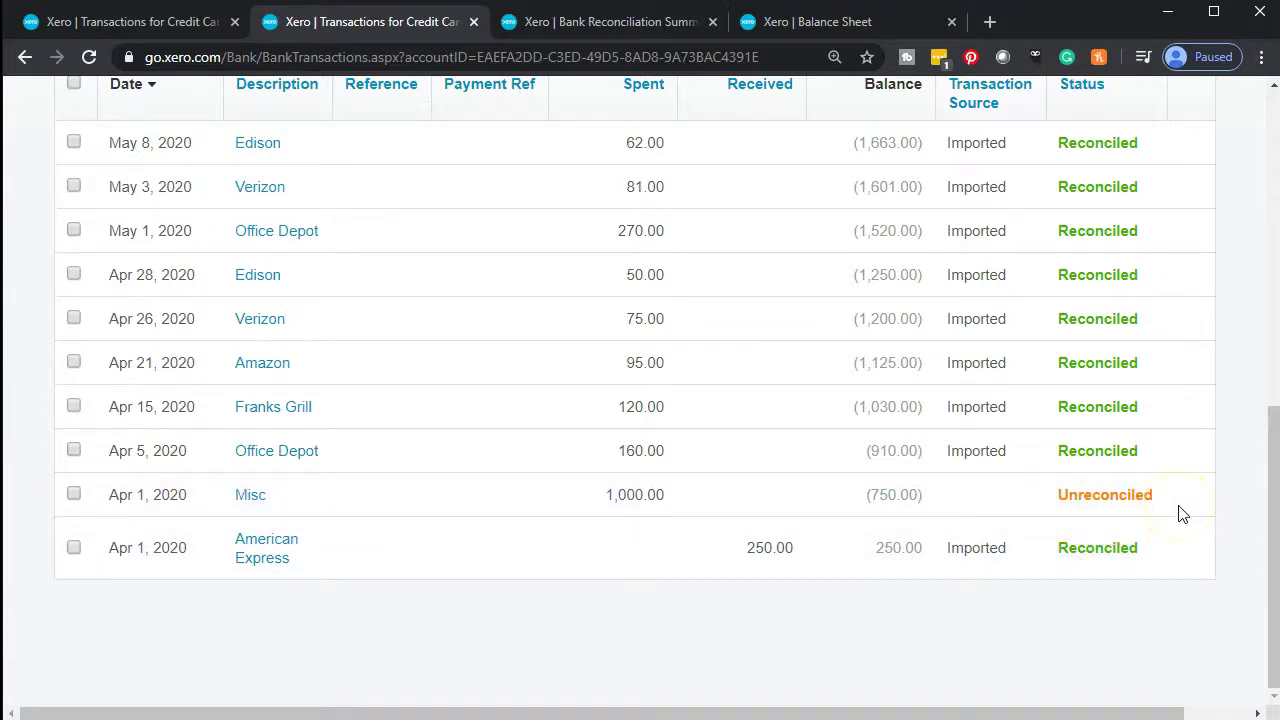
scroll(1178, 513, "up", 6)
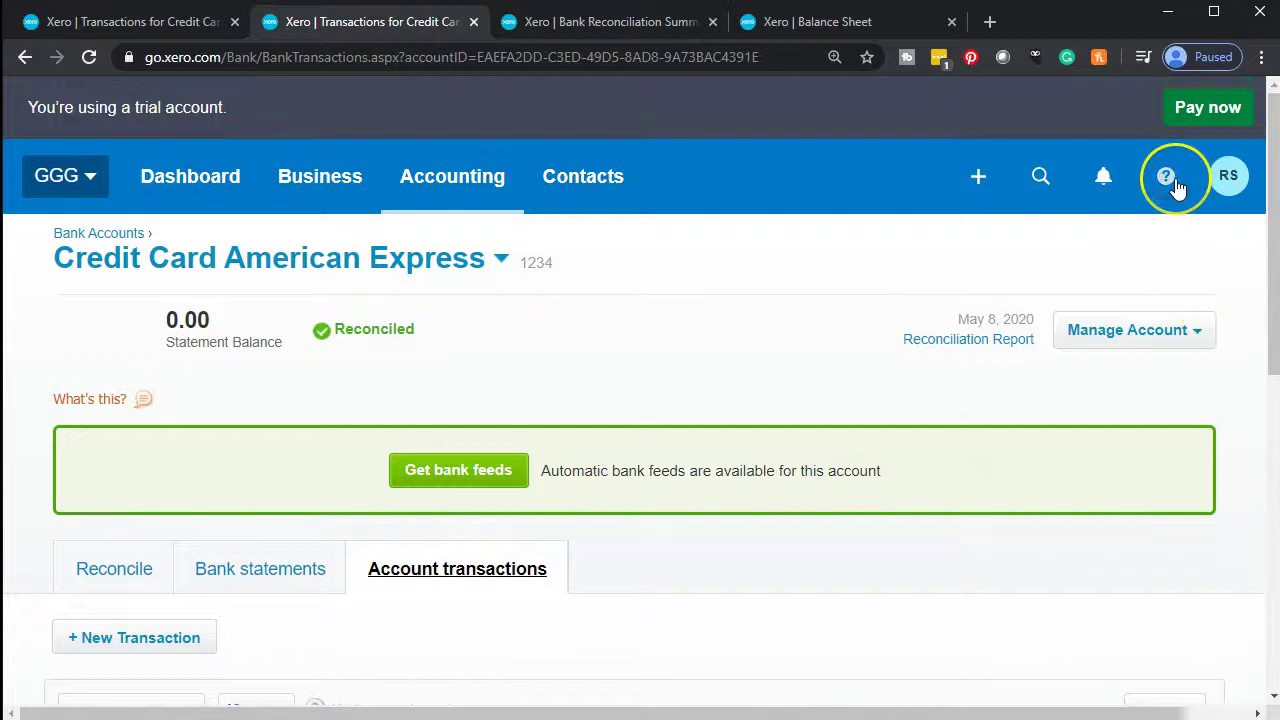
left_click(1170, 182)
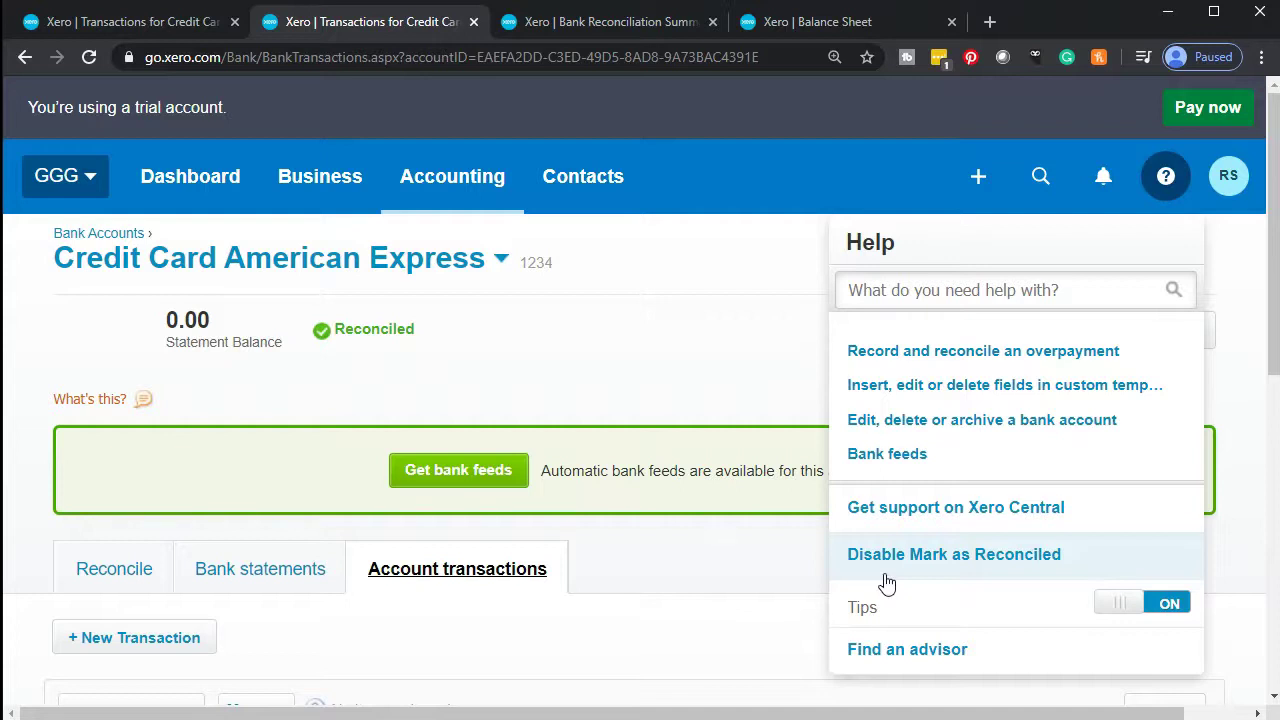
left_click(690, 588)
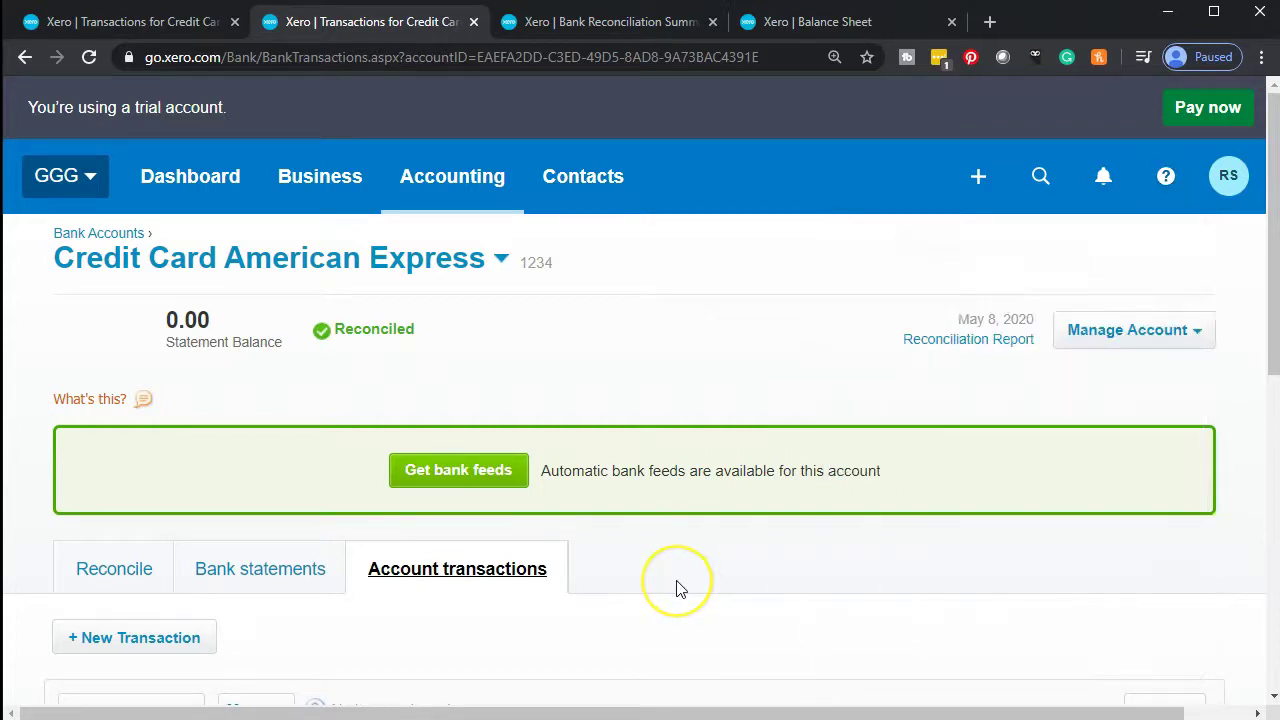
Step: Mark the 1 Apr 2020 Misc 1,000.00 transaction as reconciled
scroll(677, 591, "down", 3)
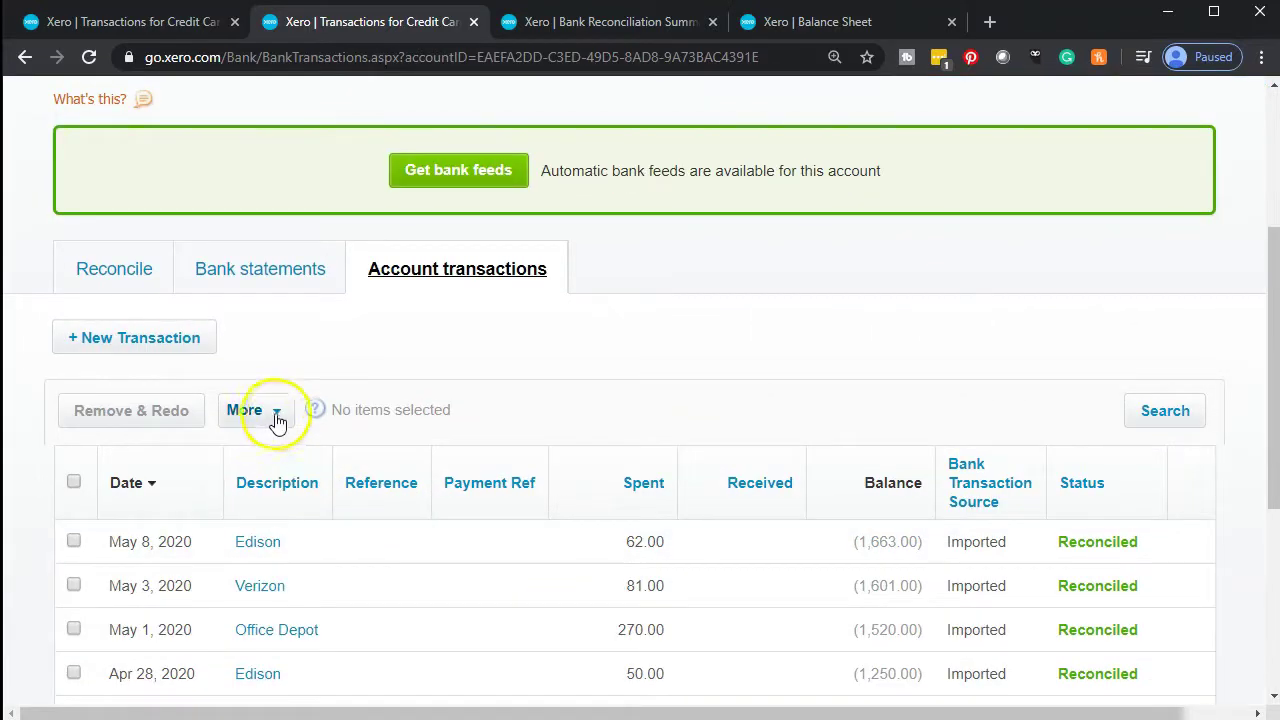
left_click(276, 423)
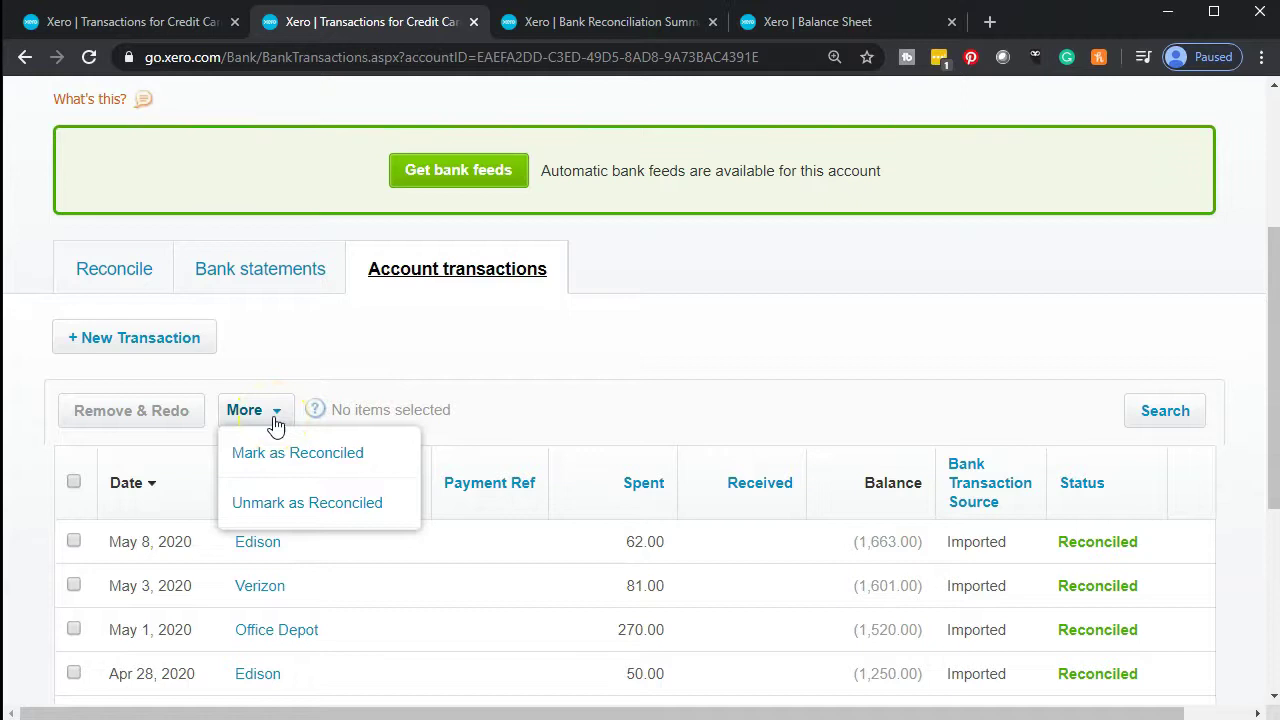
left_click(529, 360)
scroll(529, 360, "down", 4)
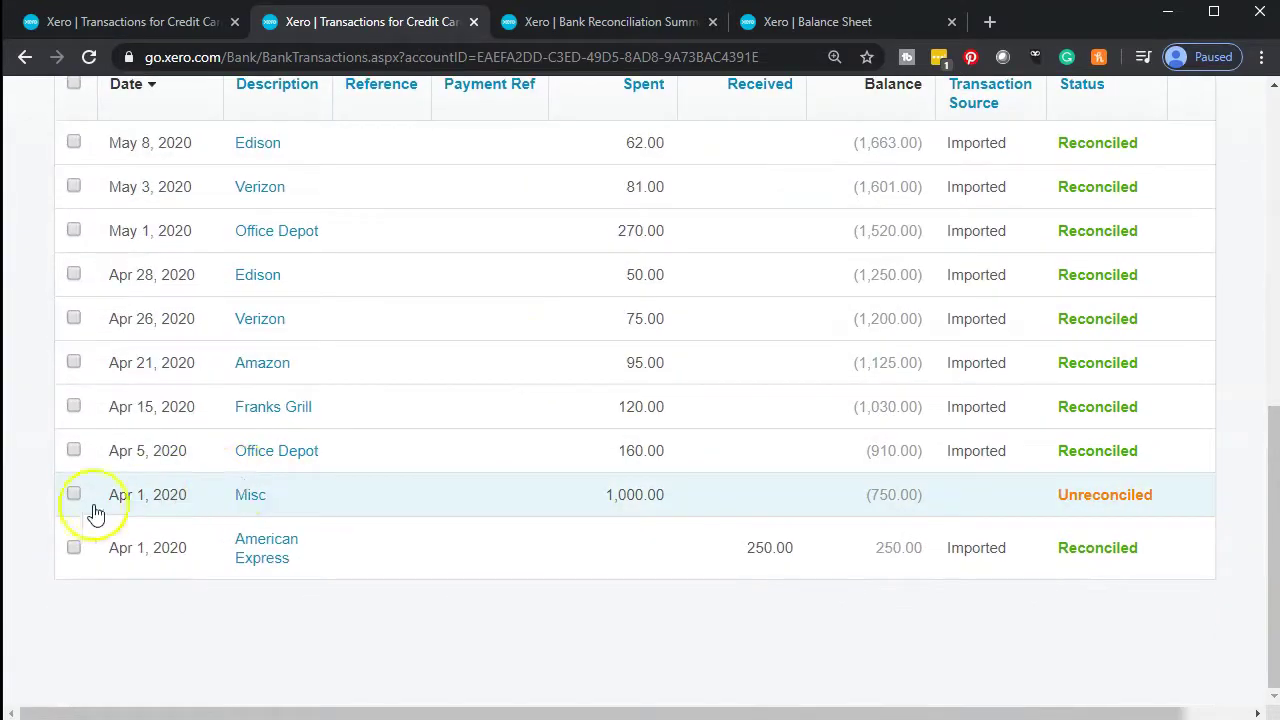
left_click(74, 496)
scroll(300, 505, "up", 4)
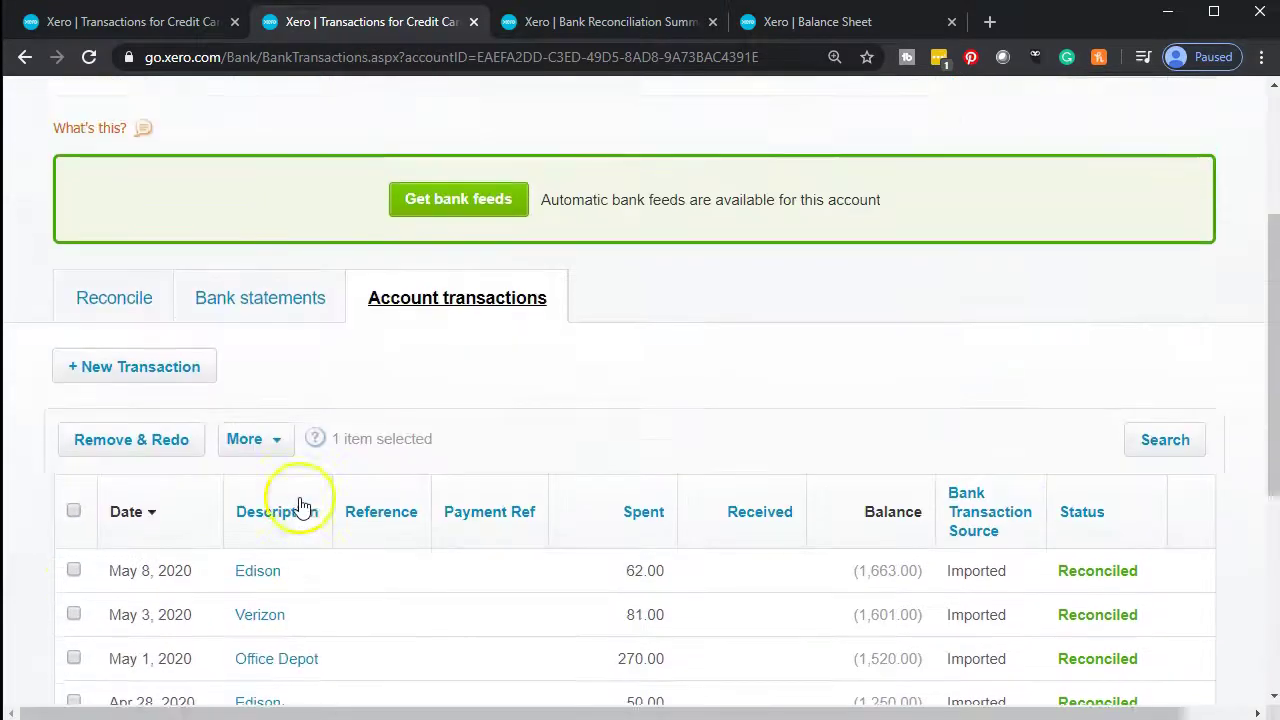
scroll(300, 505, "up", 1)
left_click(276, 511)
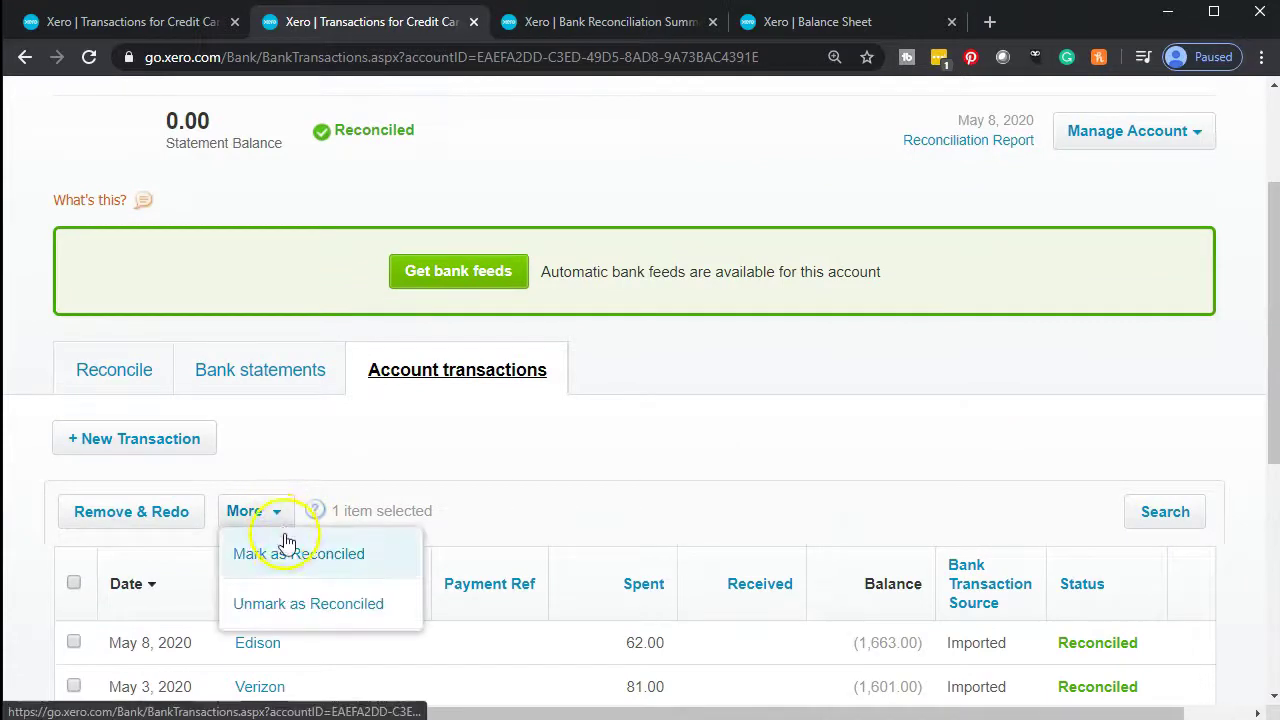
left_click(288, 553)
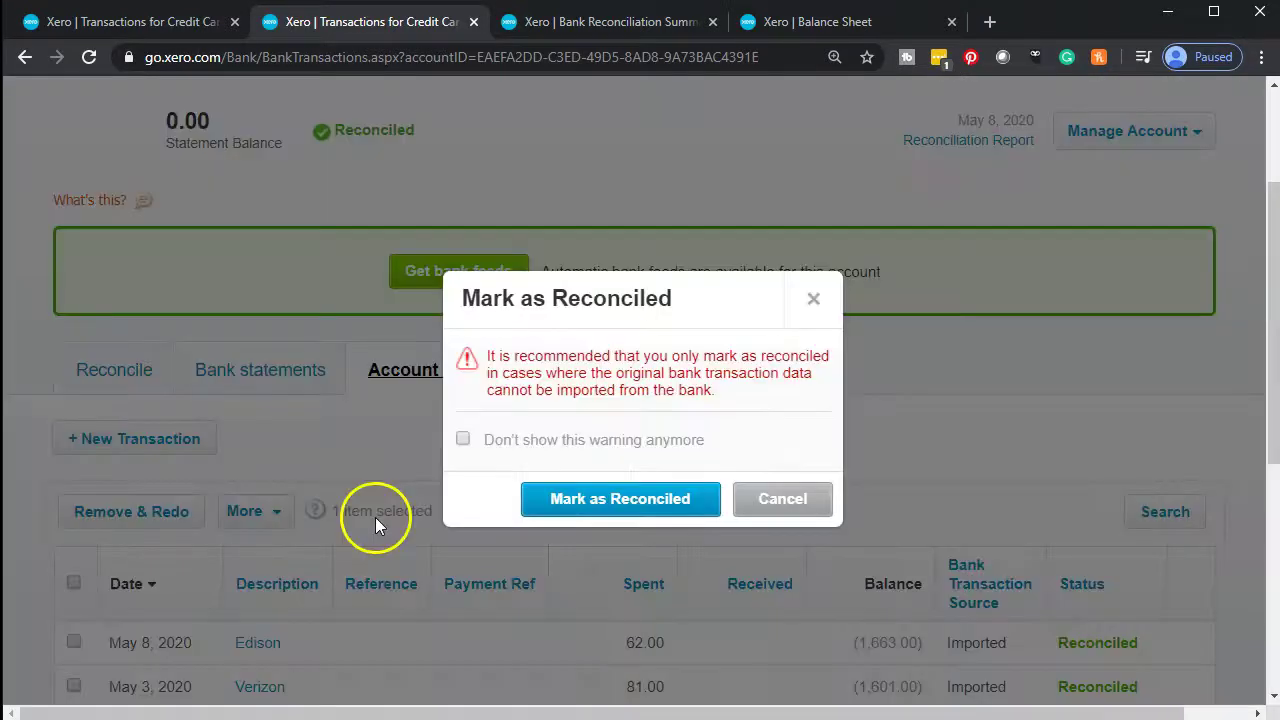
left_click(578, 513)
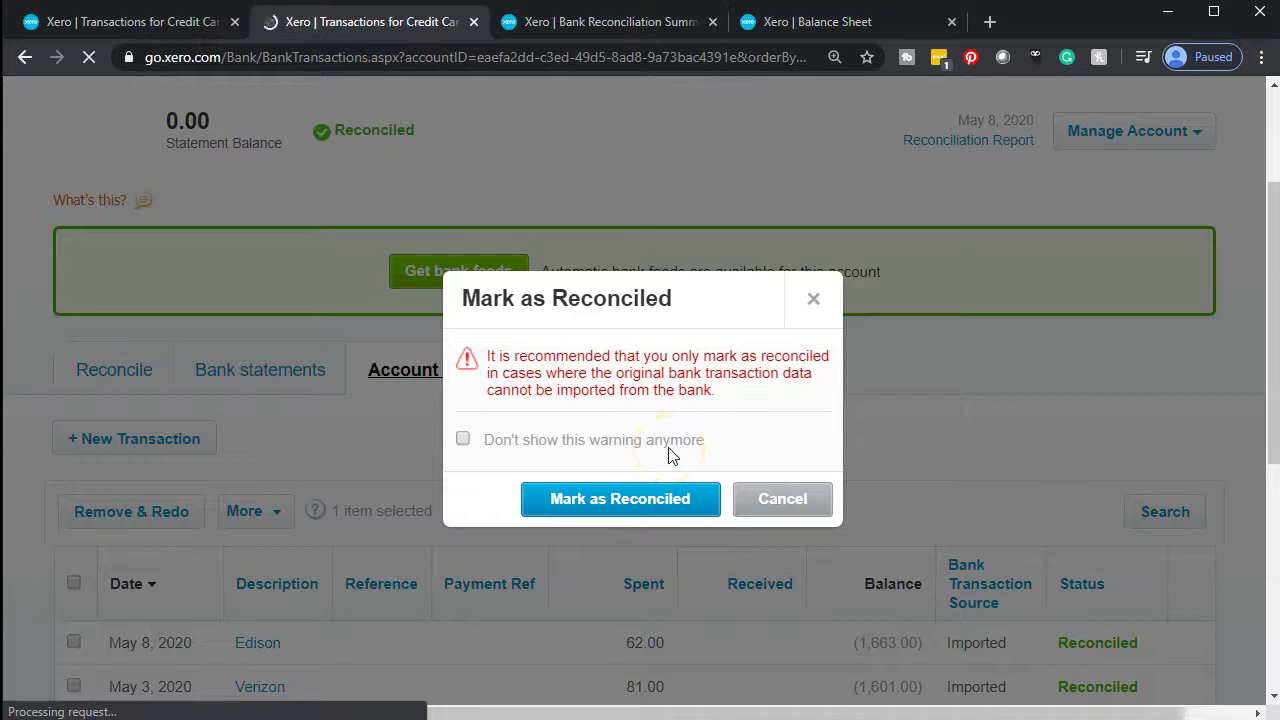
Step: Confirm every account transaction shows Reconciled, then return to the reconciliation summary report
scroll(670, 455, "down", 3)
scroll(670, 455, "down", 5)
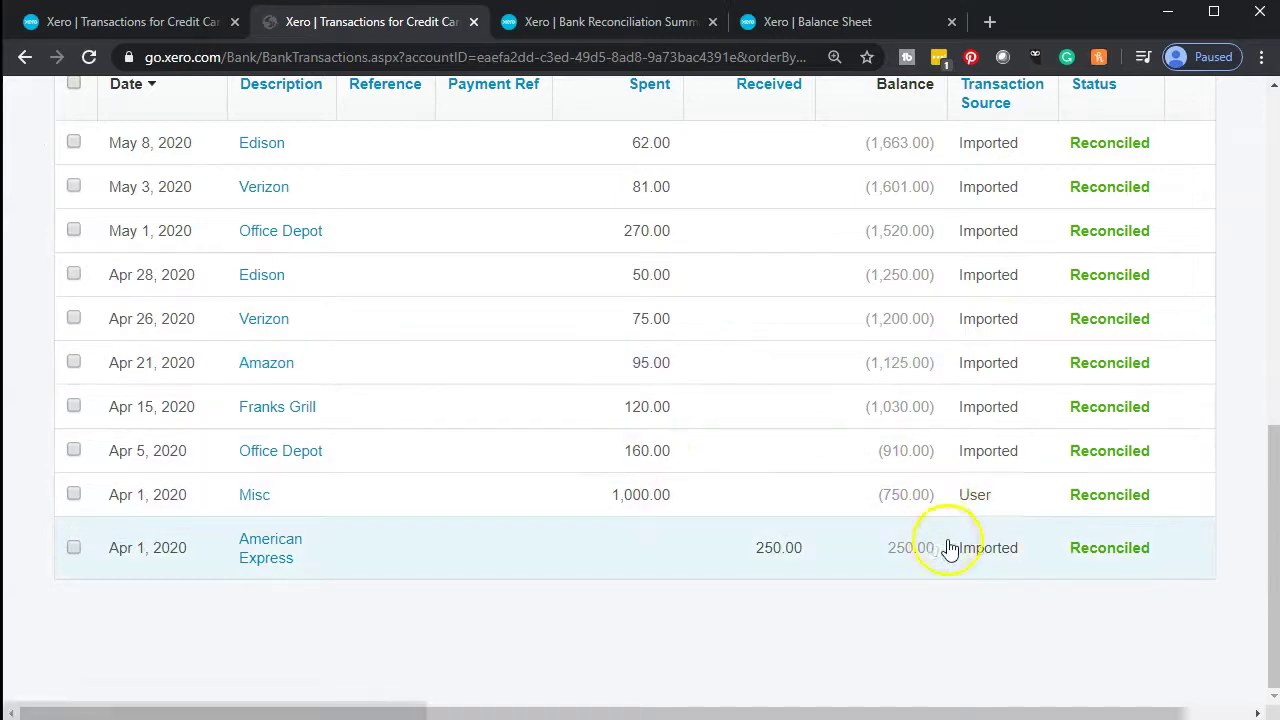
left_click(1020, 505)
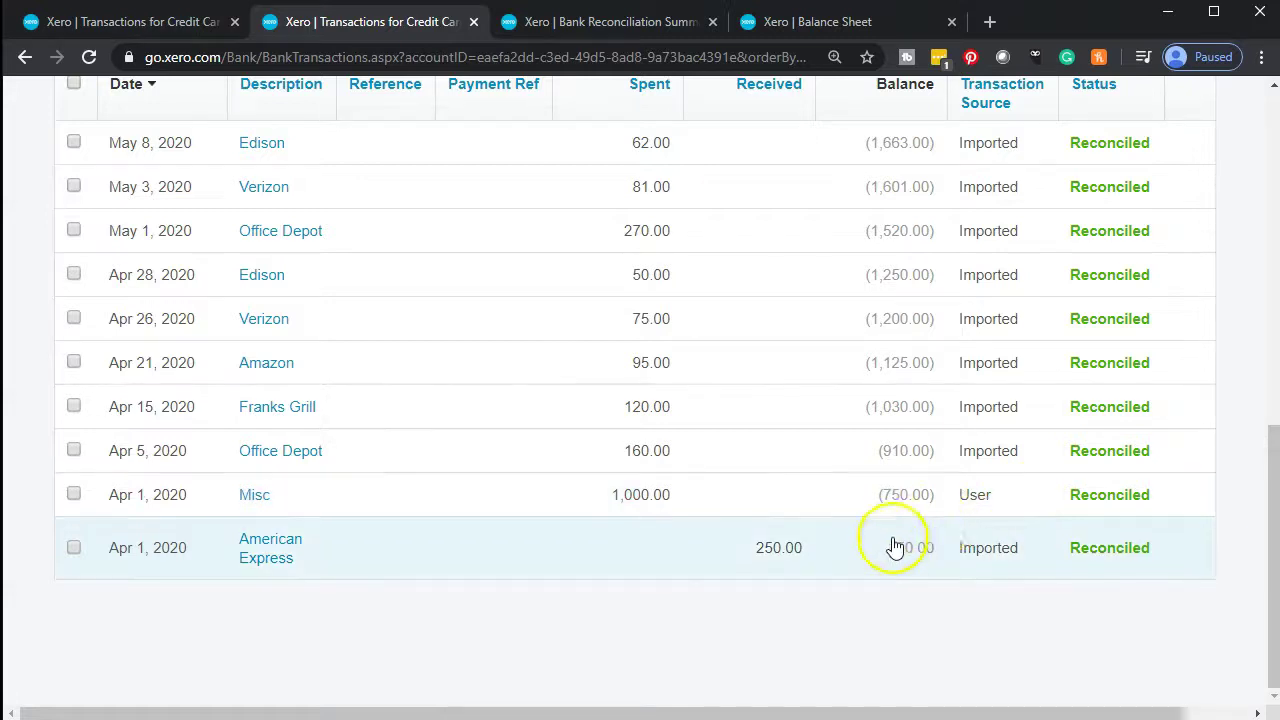
left_click(590, 24)
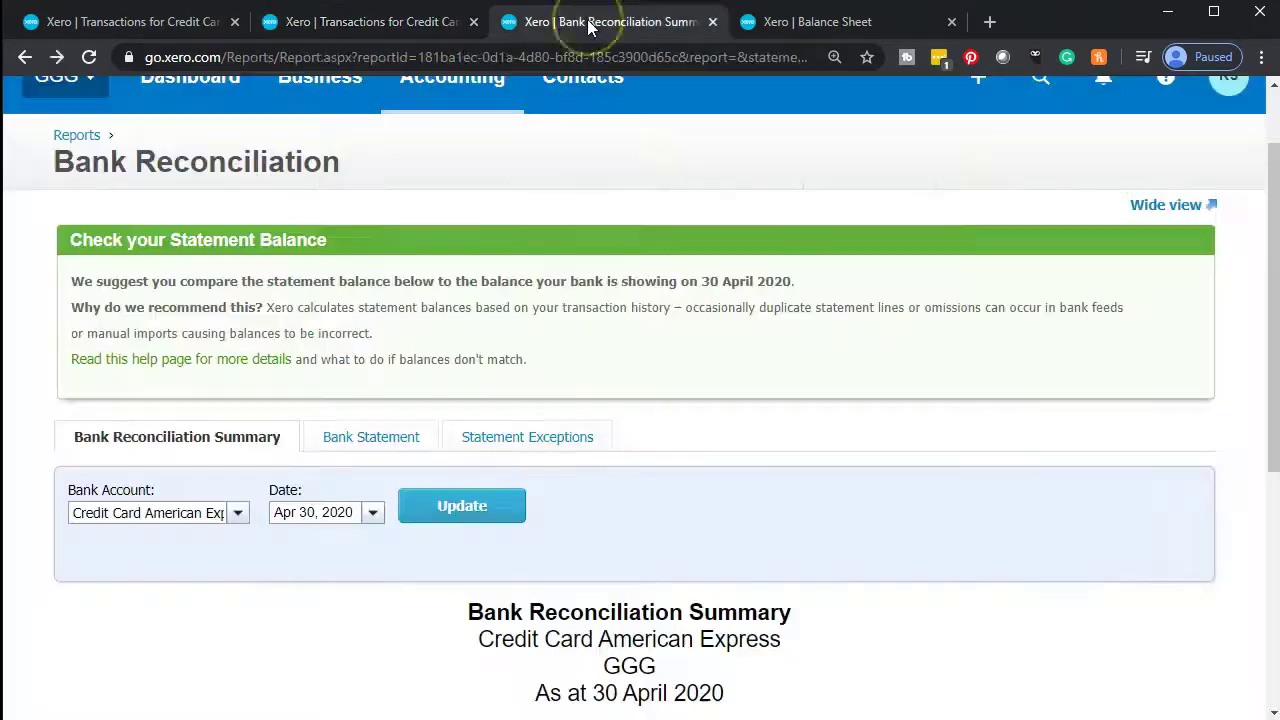
Step: Refresh the summary and confirm both balances at (1,250.00) match G7 in Credit Card.xlsx
scroll(527, 421, "down", 3)
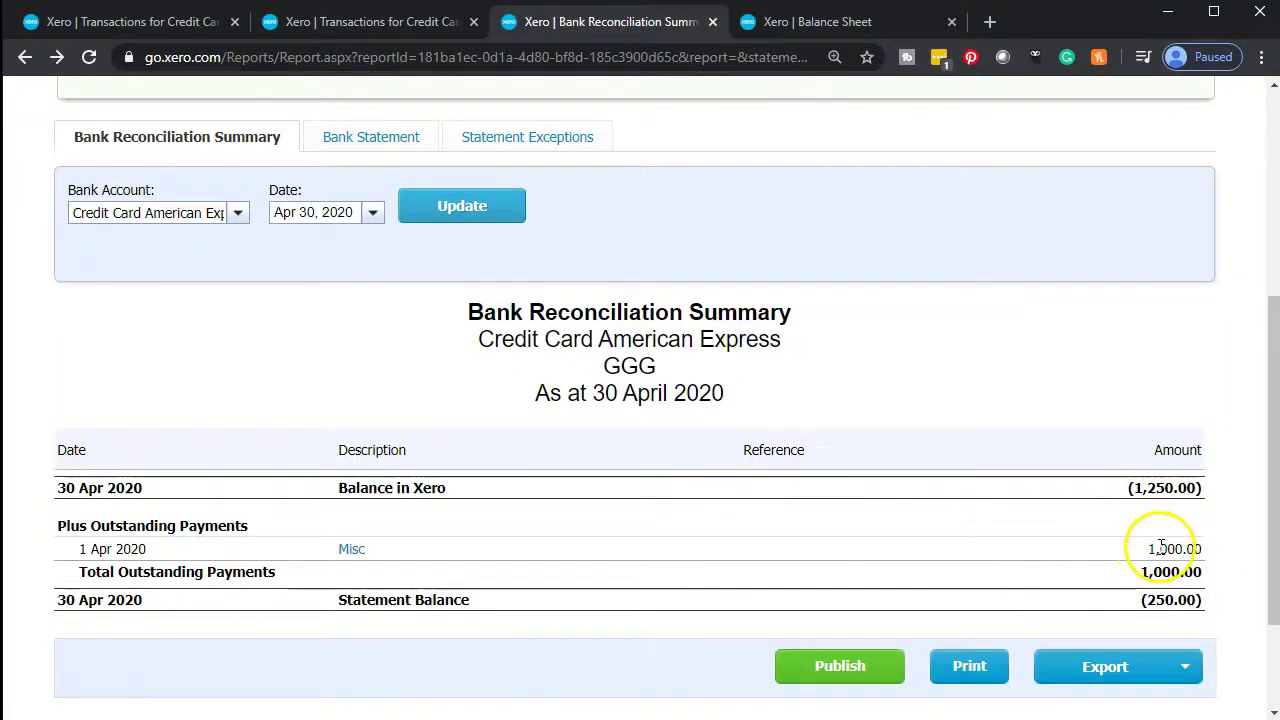
left_click(502, 226)
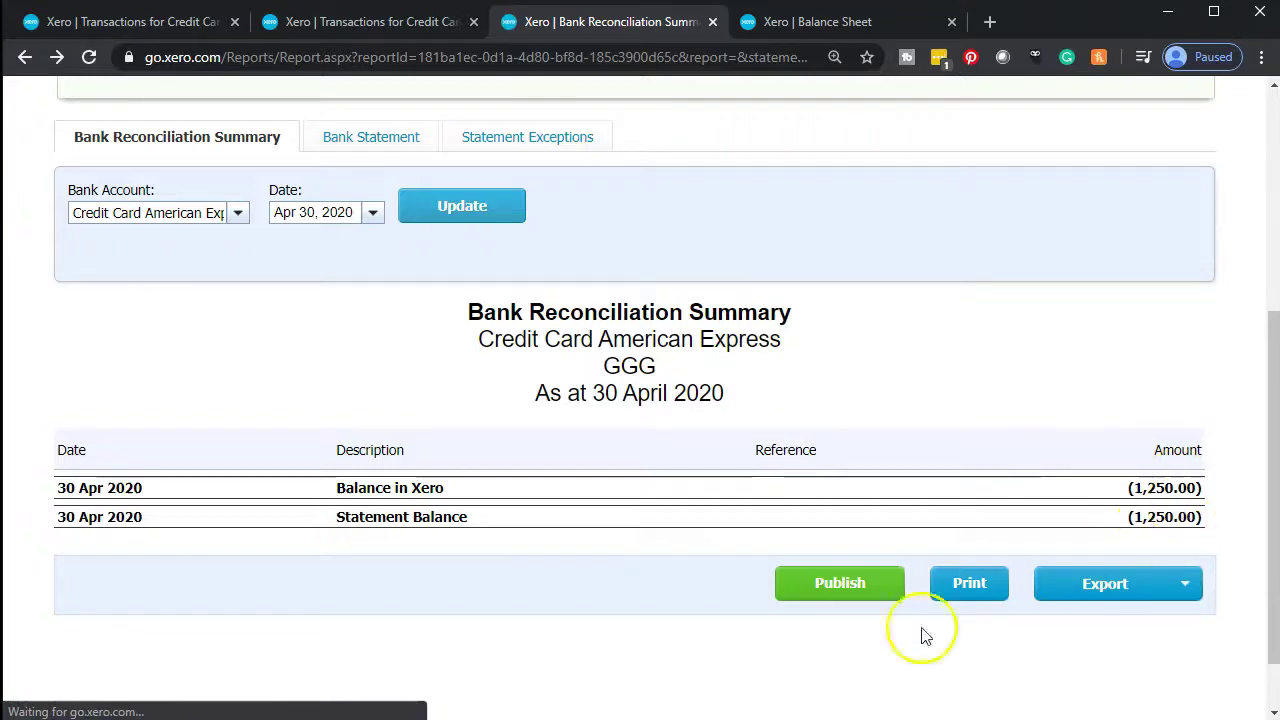
left_click(651, 719)
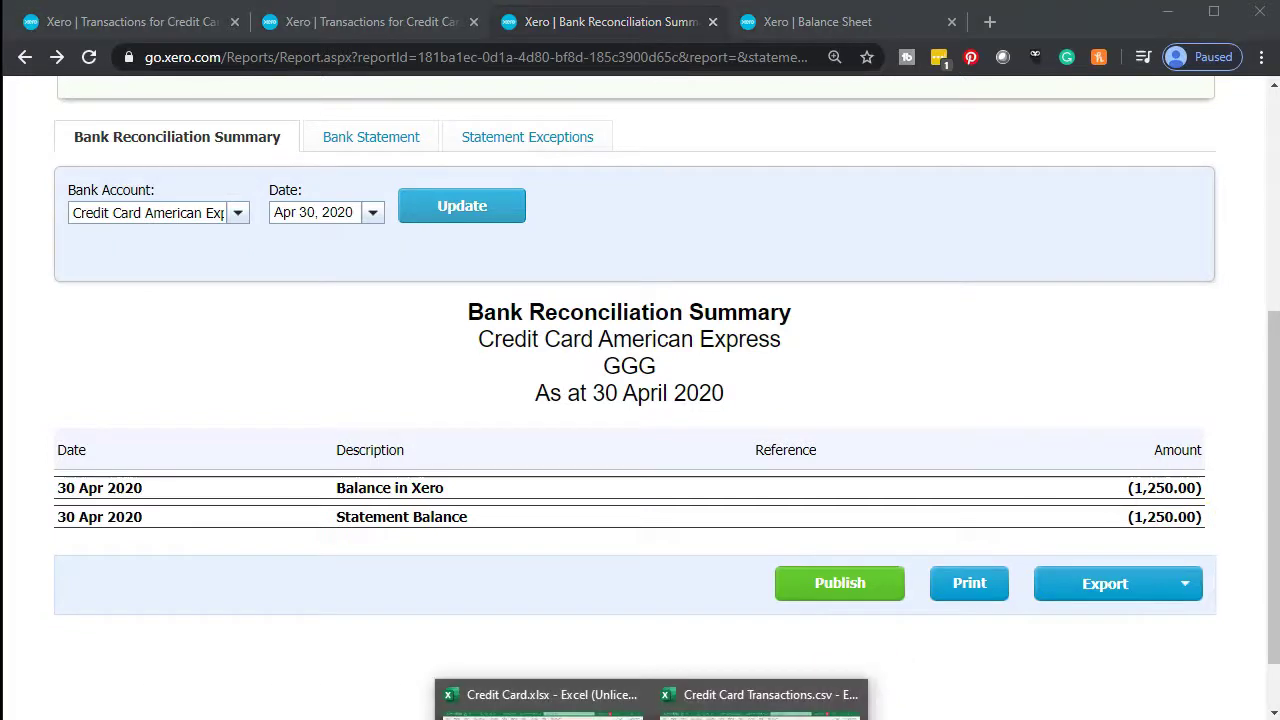
left_click(545, 700)
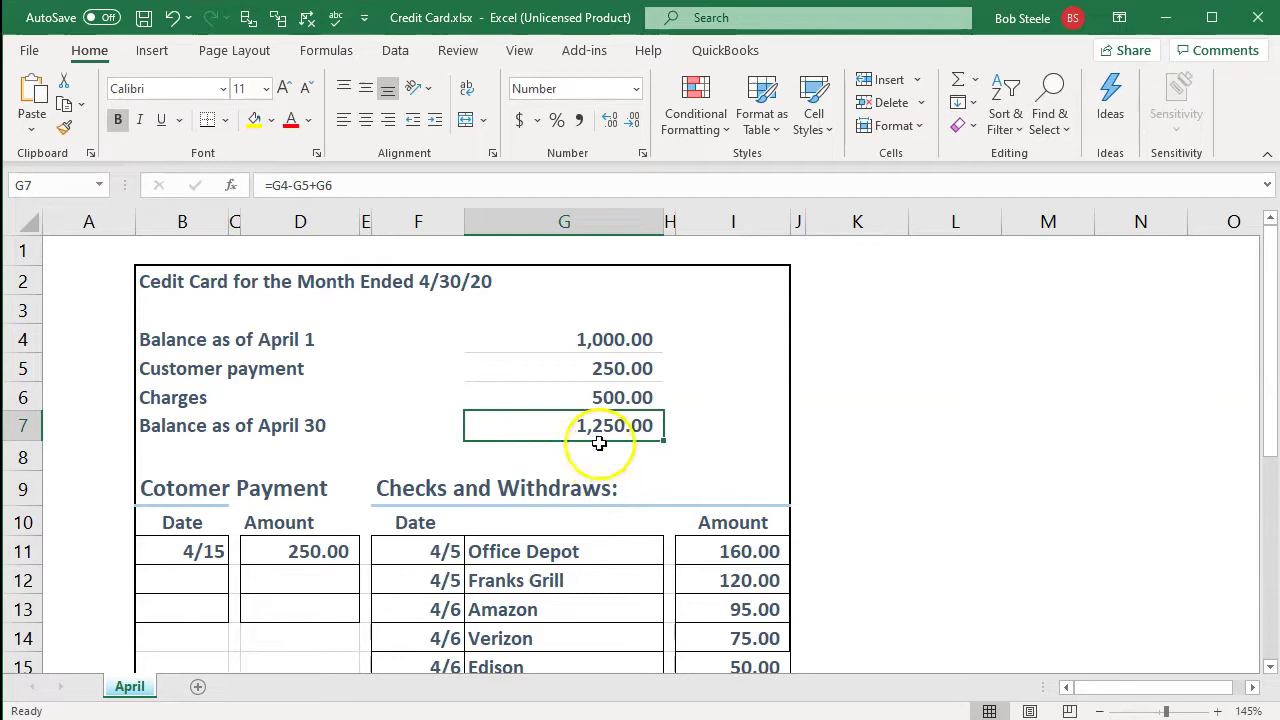
left_click(1168, 22)
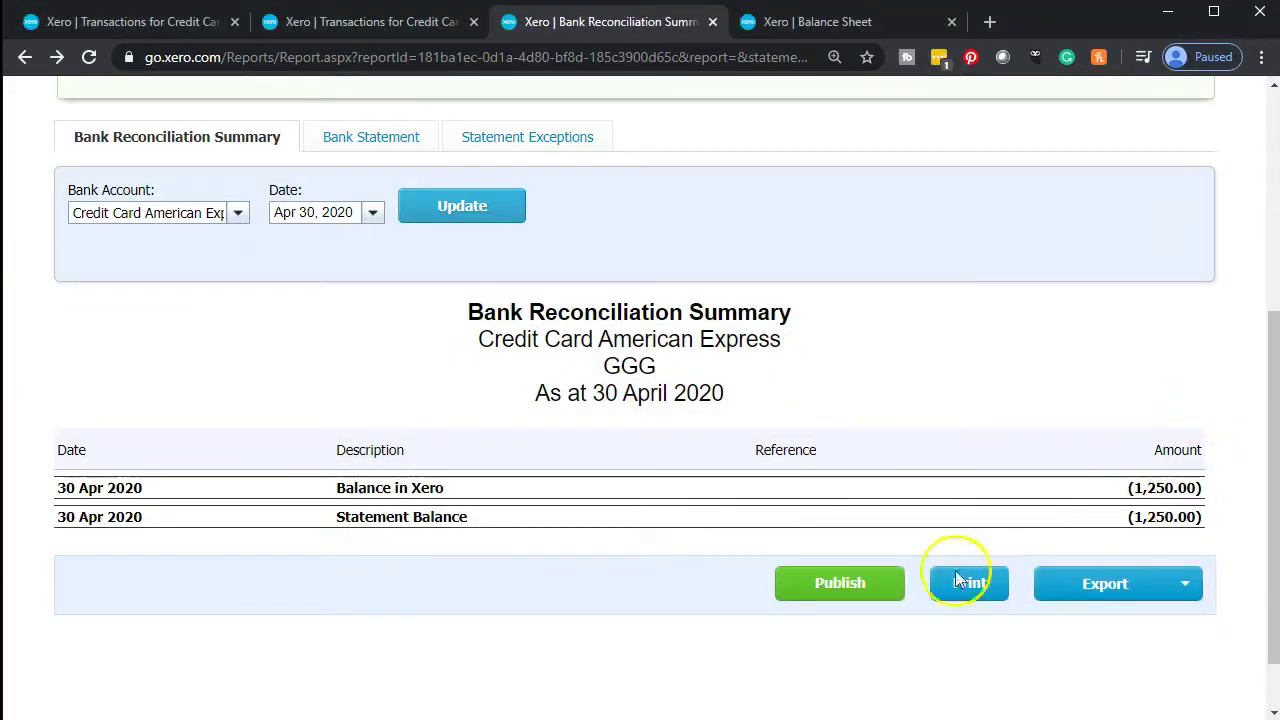
Step: Review the Bank Statement report closing at (1,250.00), then view February–April 2020 Statement Exceptions
left_click(846, 598)
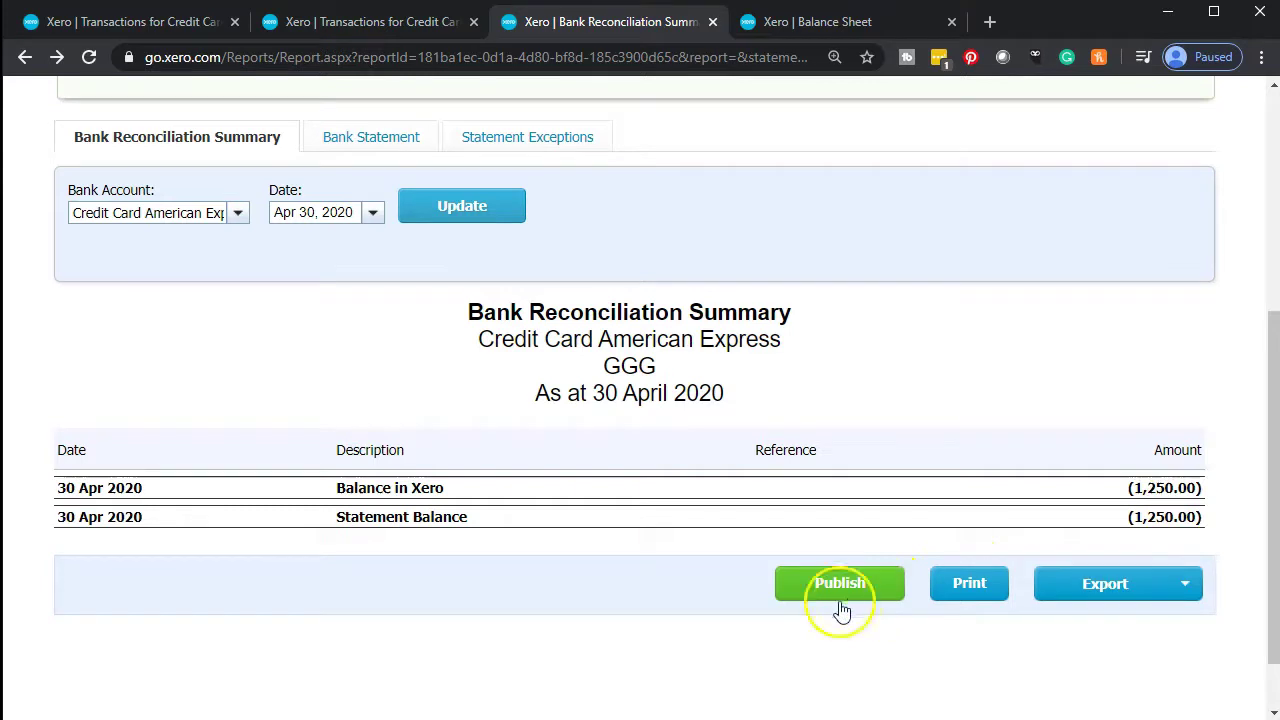
scroll(503, 632, "up", 1)
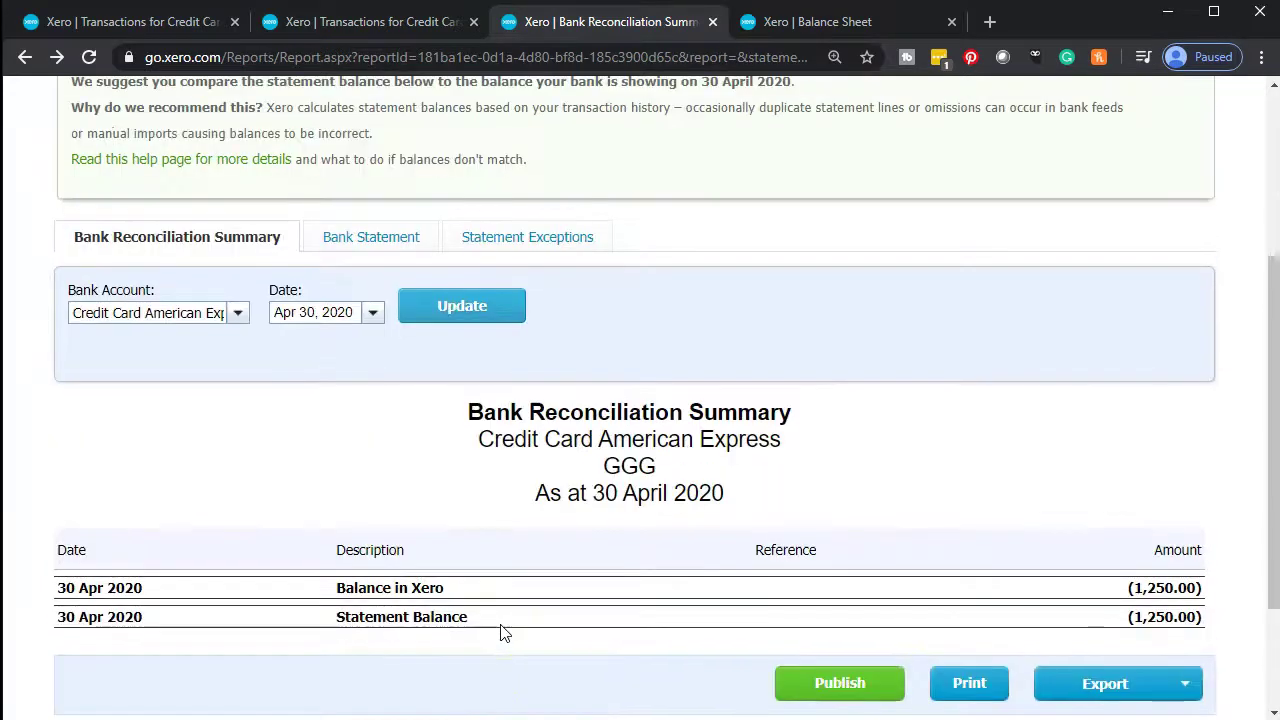
left_click(527, 593)
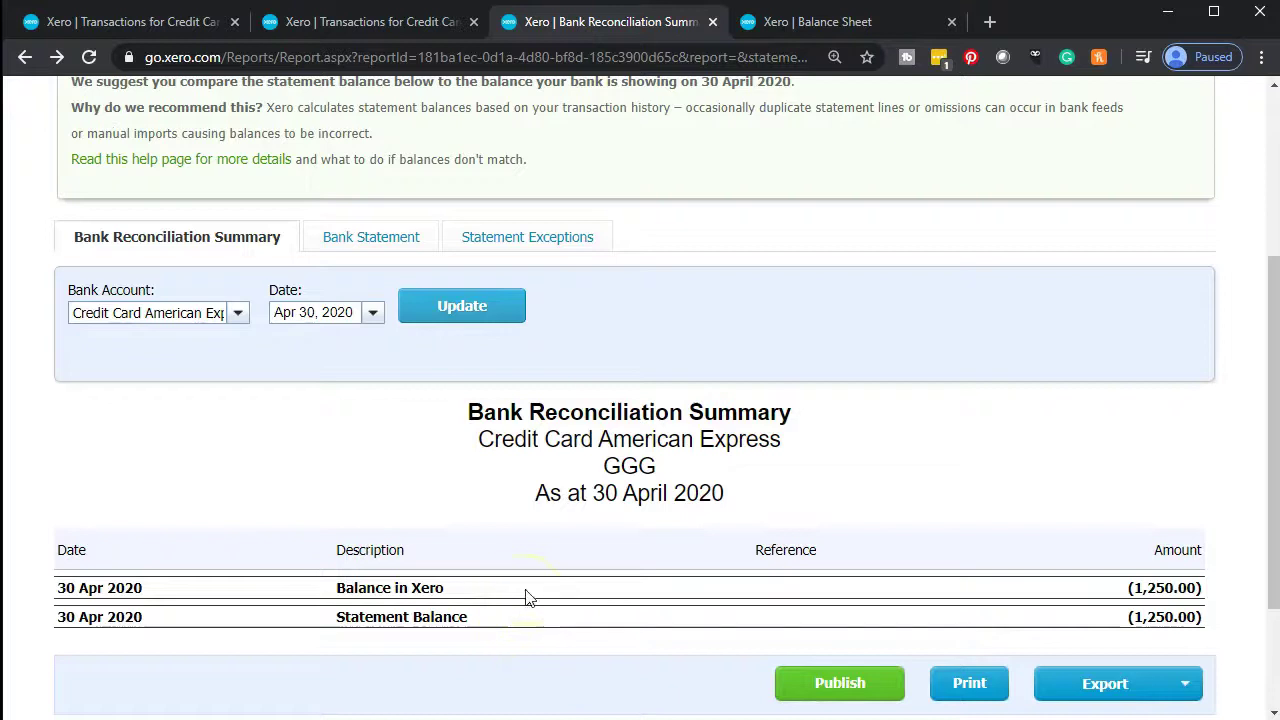
left_click(362, 244)
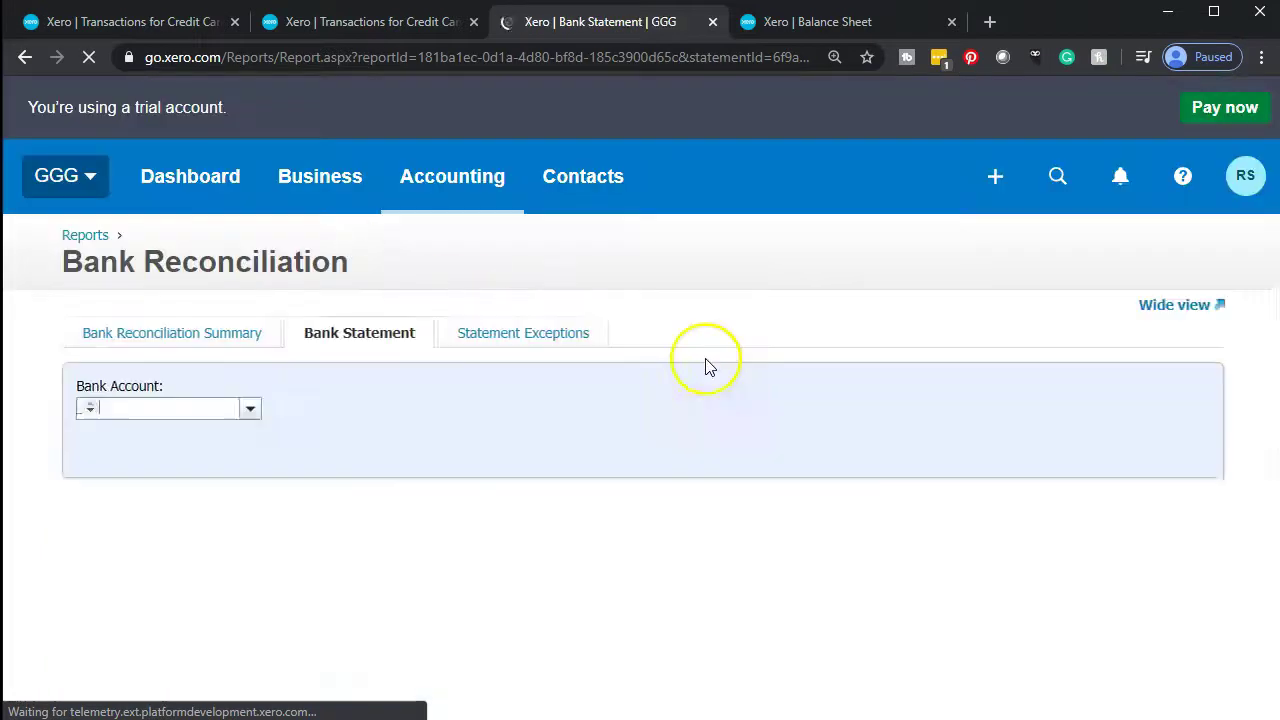
scroll(703, 377, "down", 3)
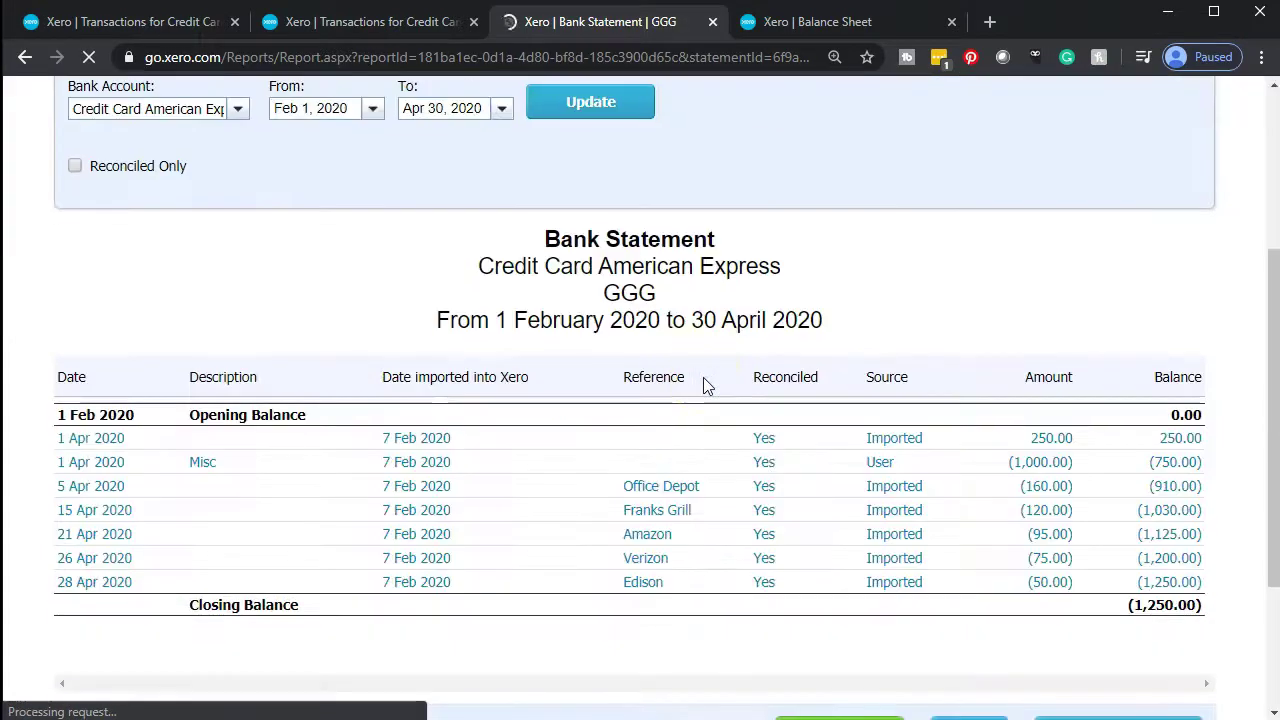
scroll(697, 392, "down", 1)
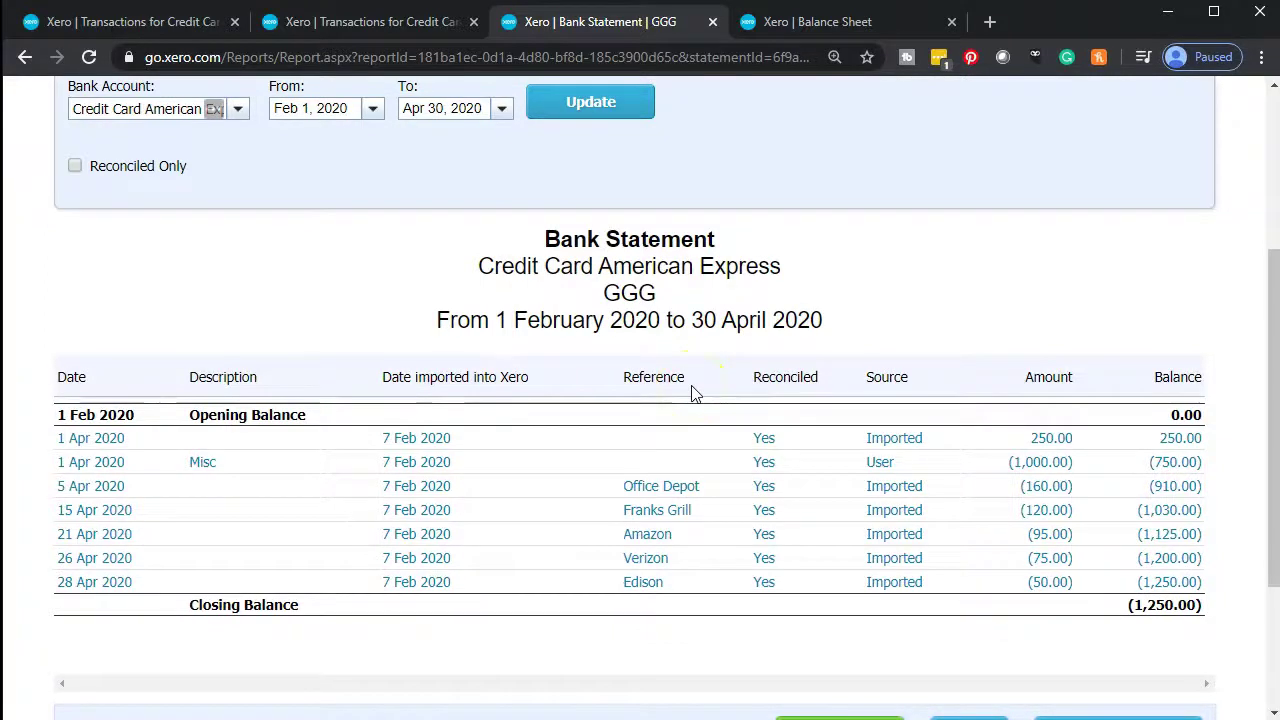
scroll(695, 392, "up", 1)
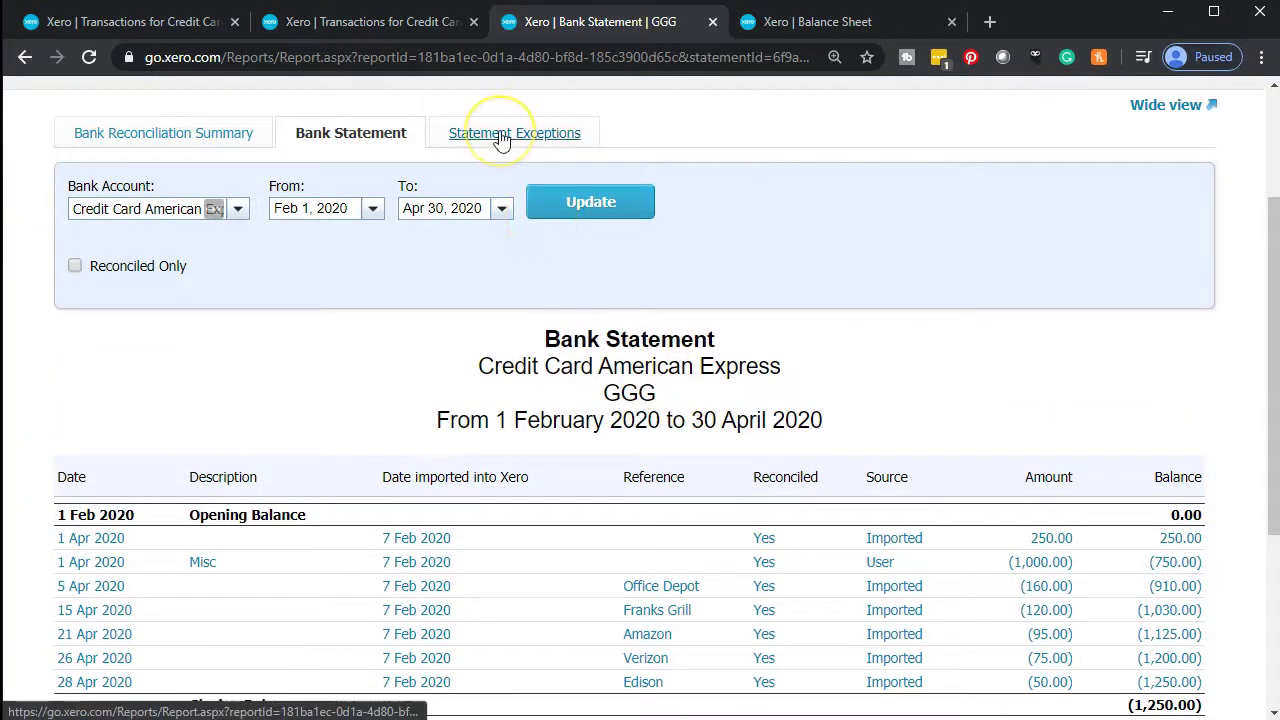
left_click(502, 138)
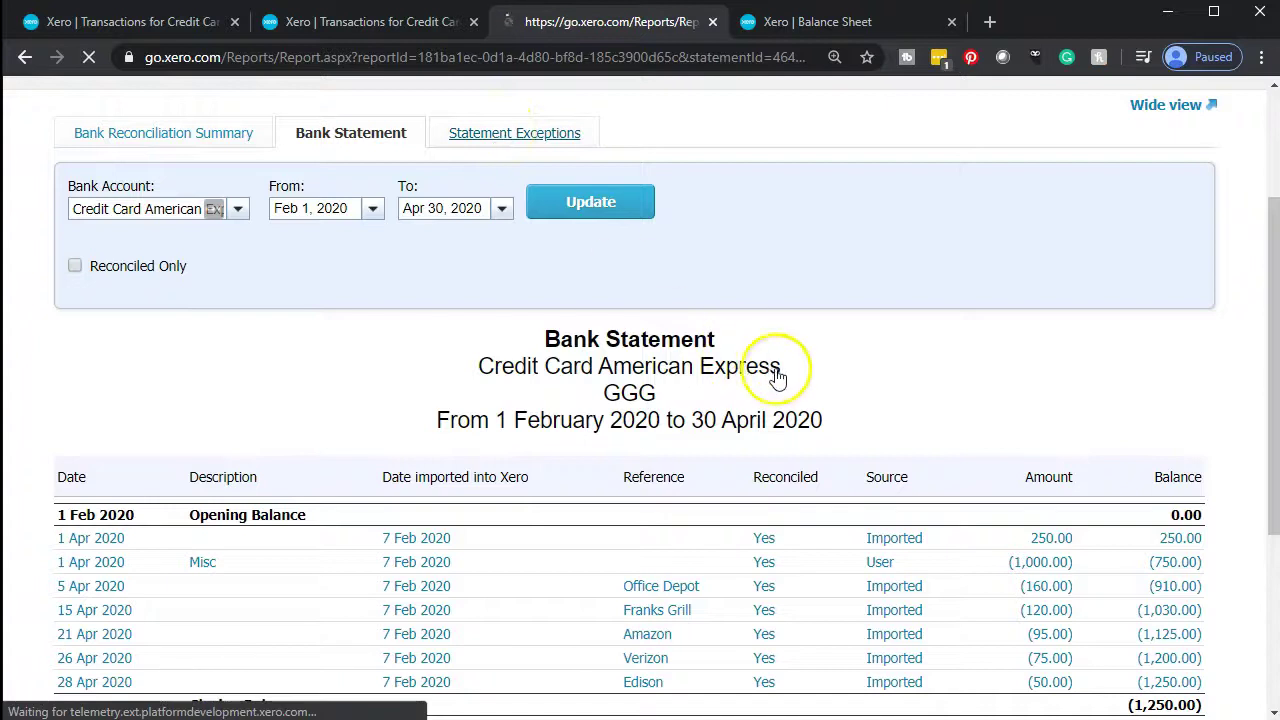